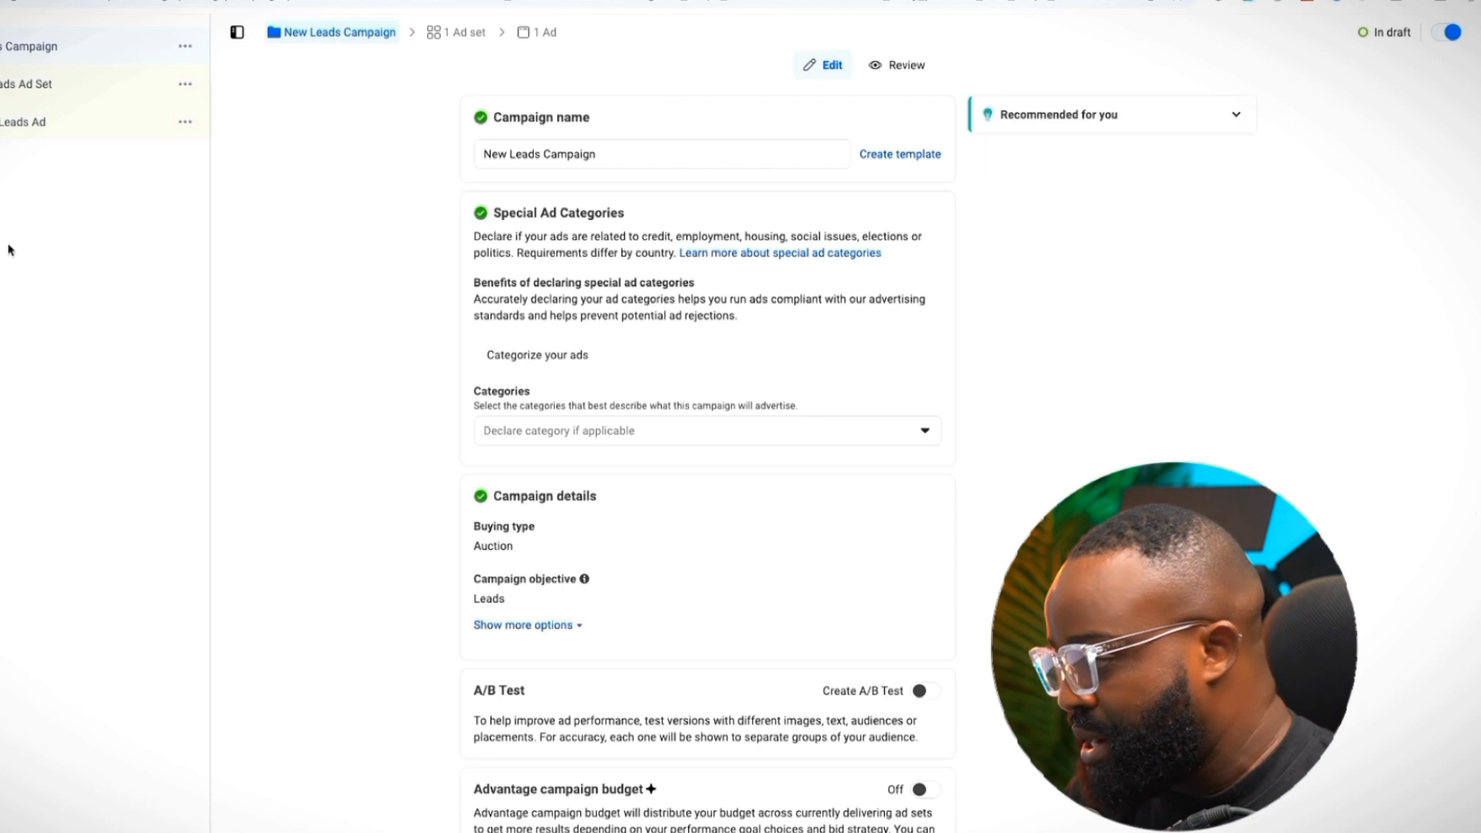
Open the New Leads Ad Set to view its conversion location choices for leads
scroll(751, 544, "down", 1)
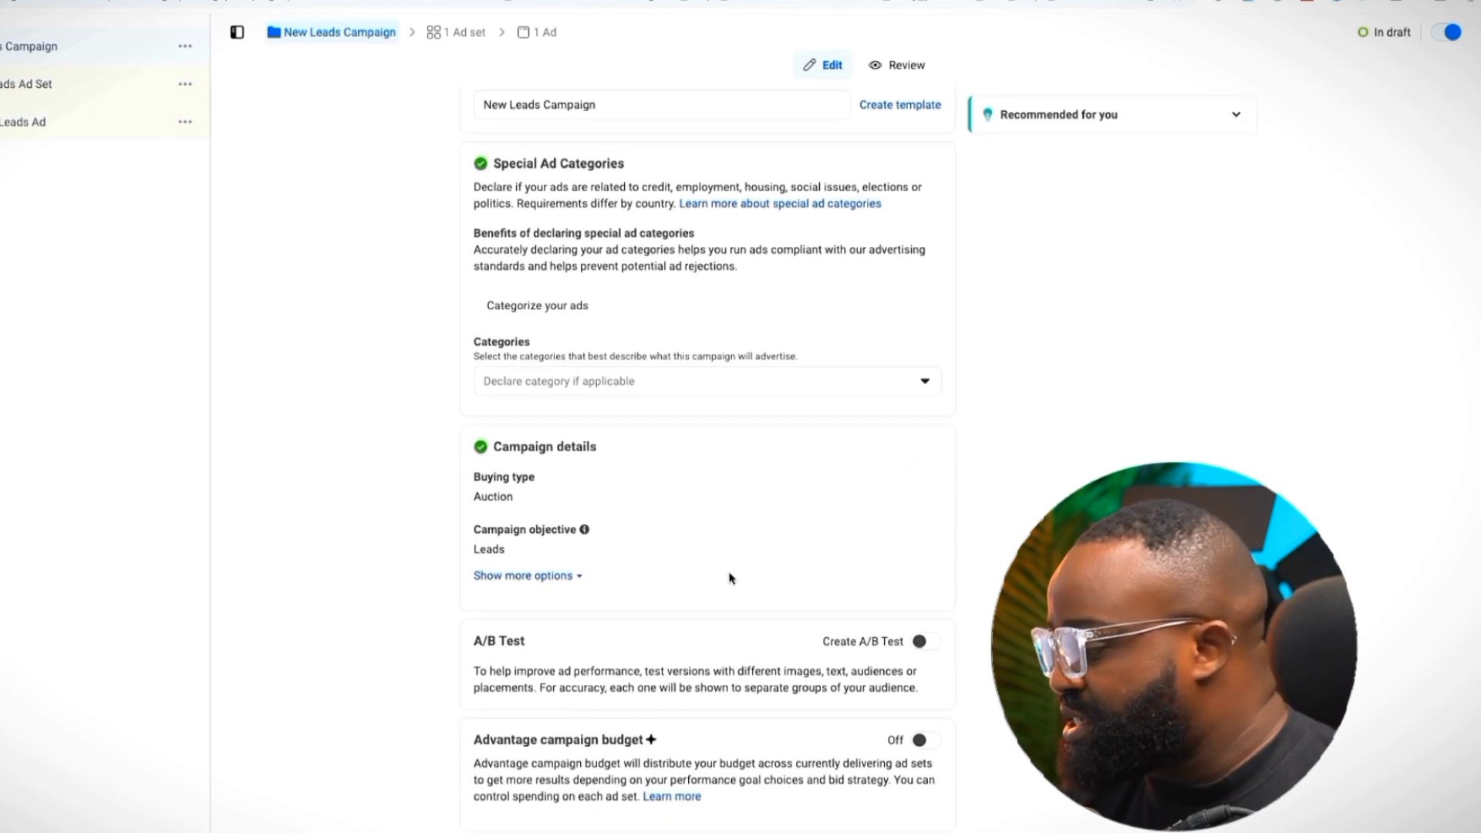
left_click(70, 85)
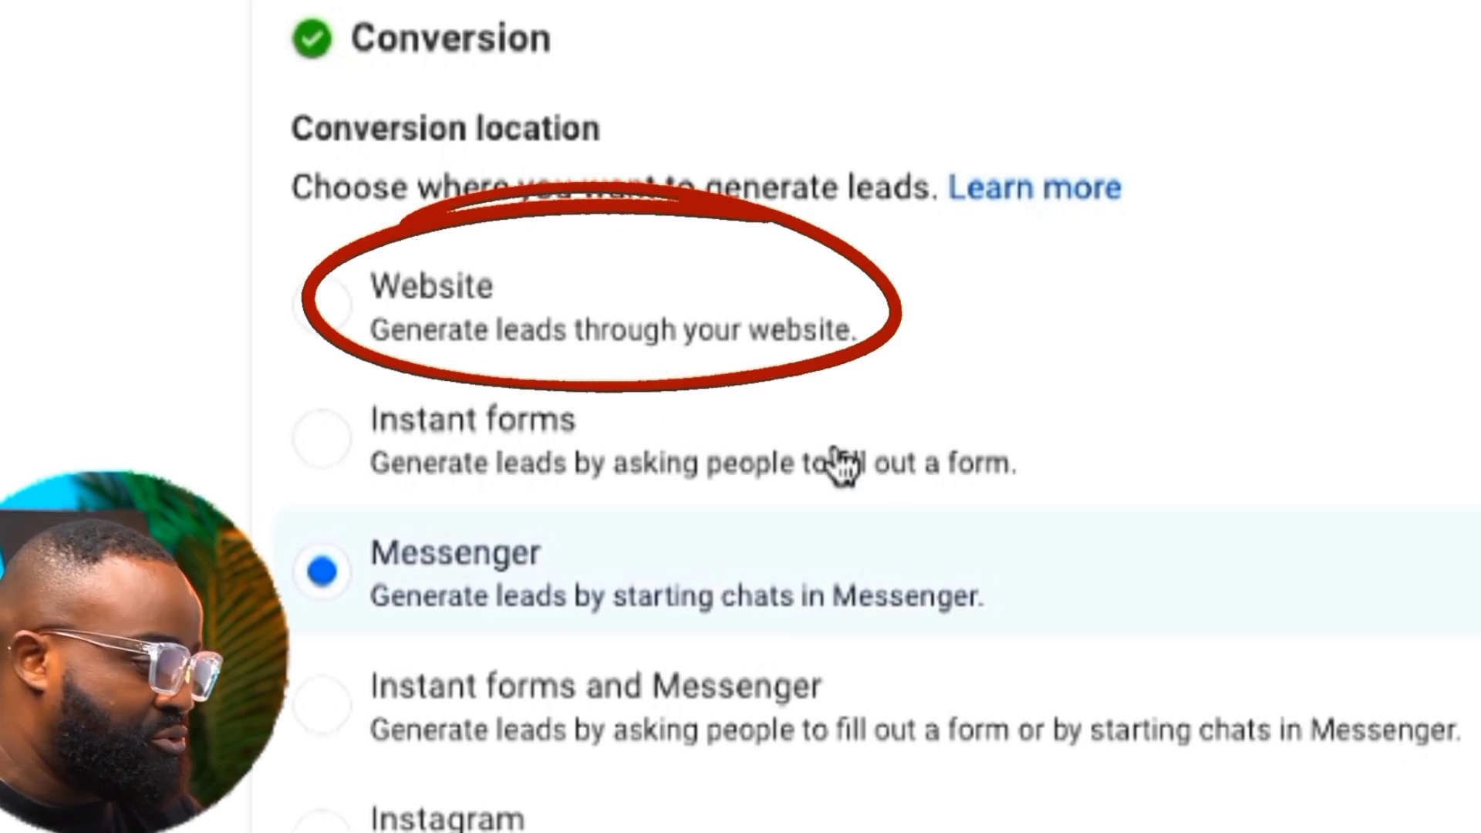
Choose Instagram as the conversion location for the ad set's leads
scroll(836, 466, "down", 2)
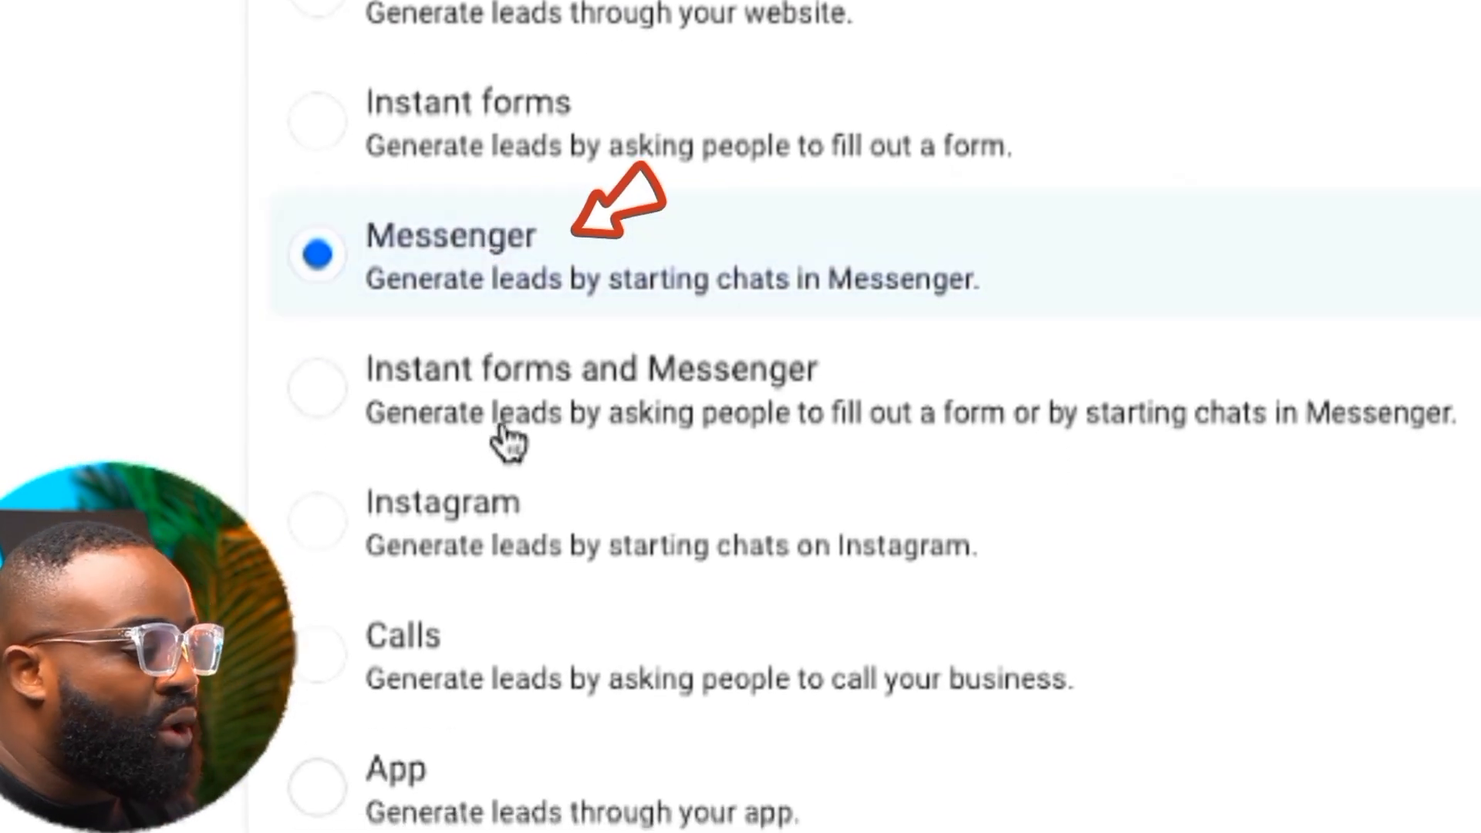
left_click(473, 548)
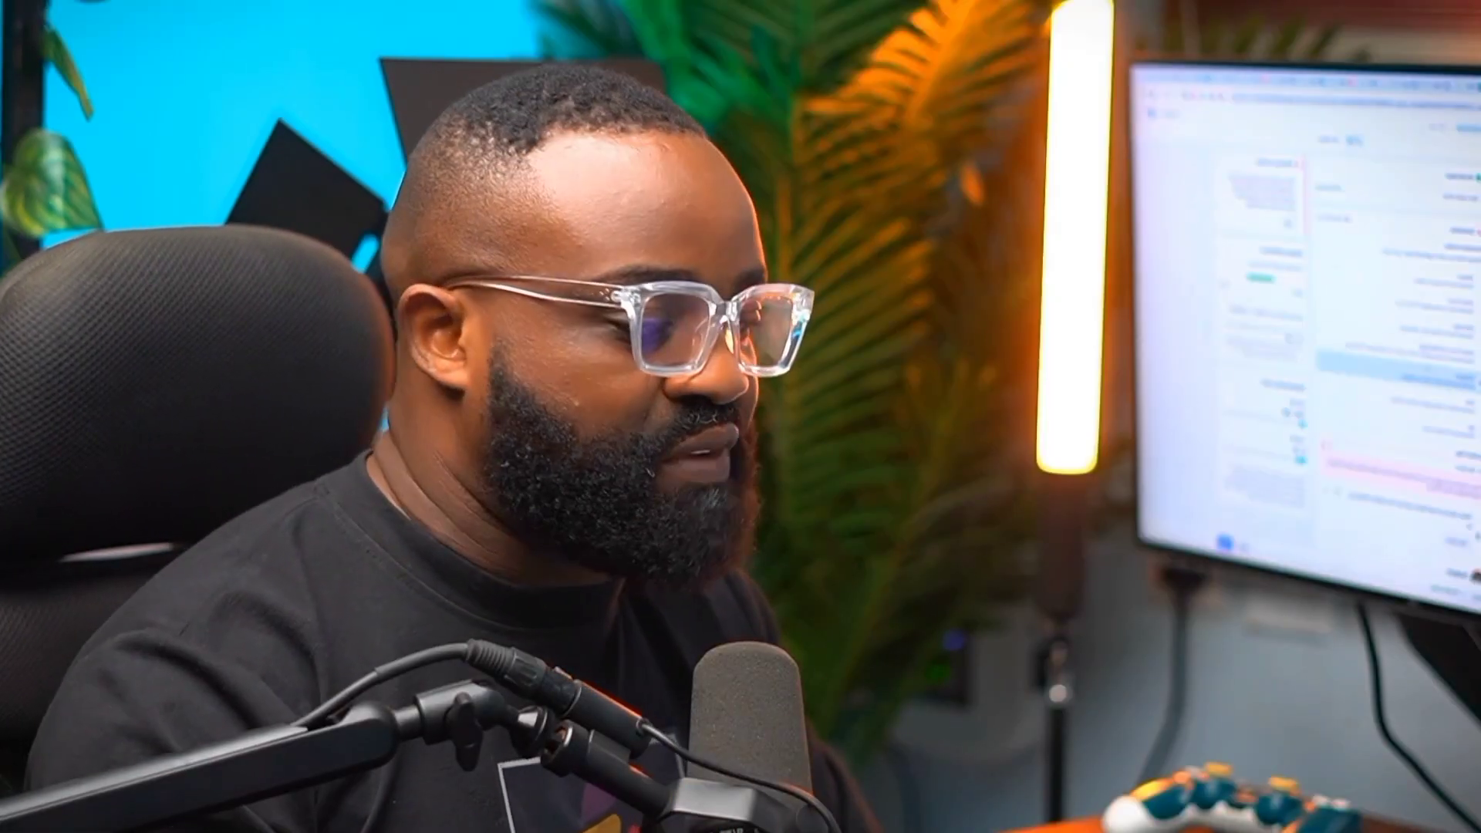
Change the ad set's Facebook Page to Queenaddy Realtors to clear the Lead Ads terms error
left_click(518, 532)
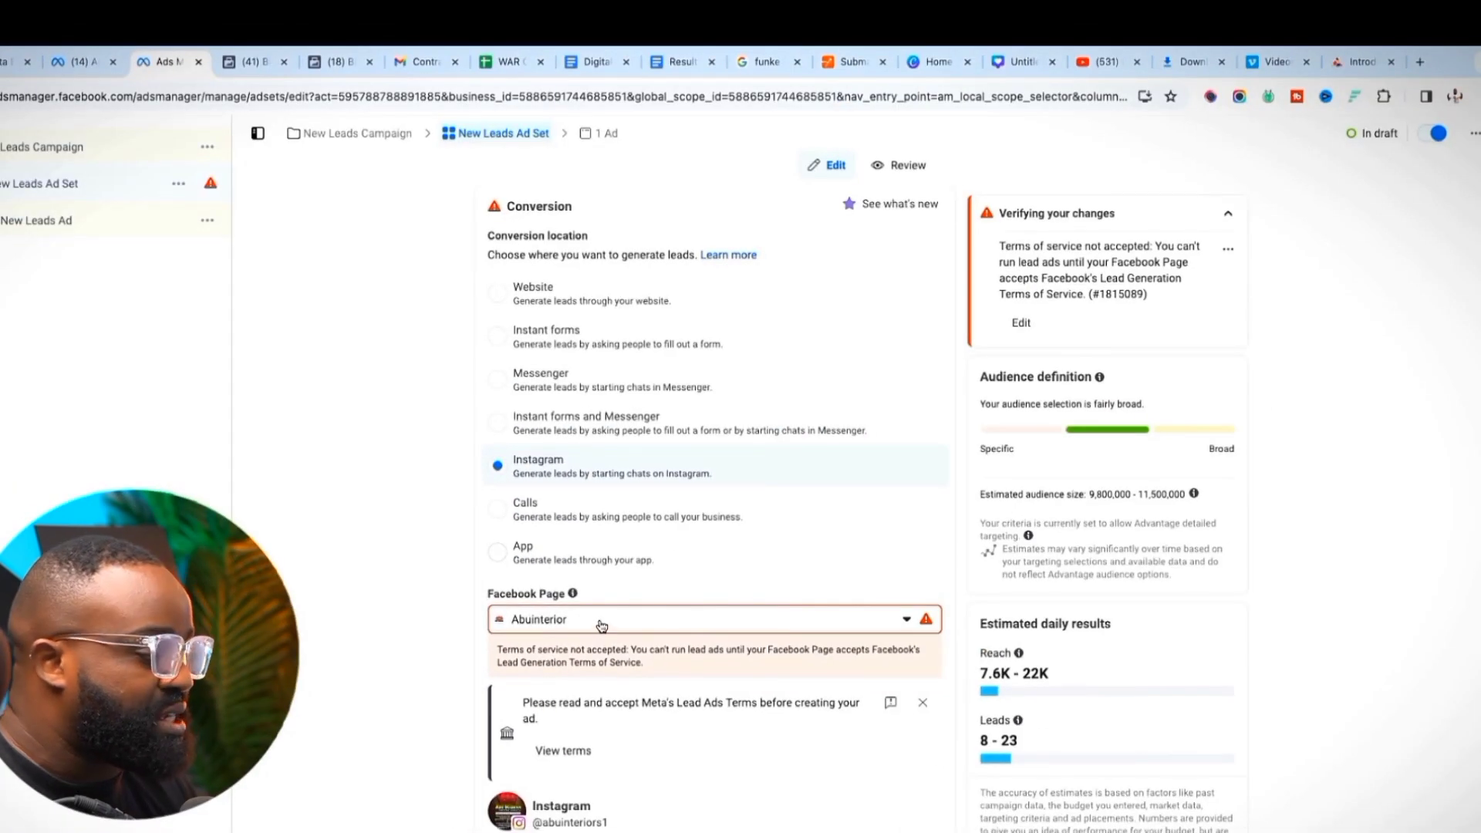
left_click(601, 625)
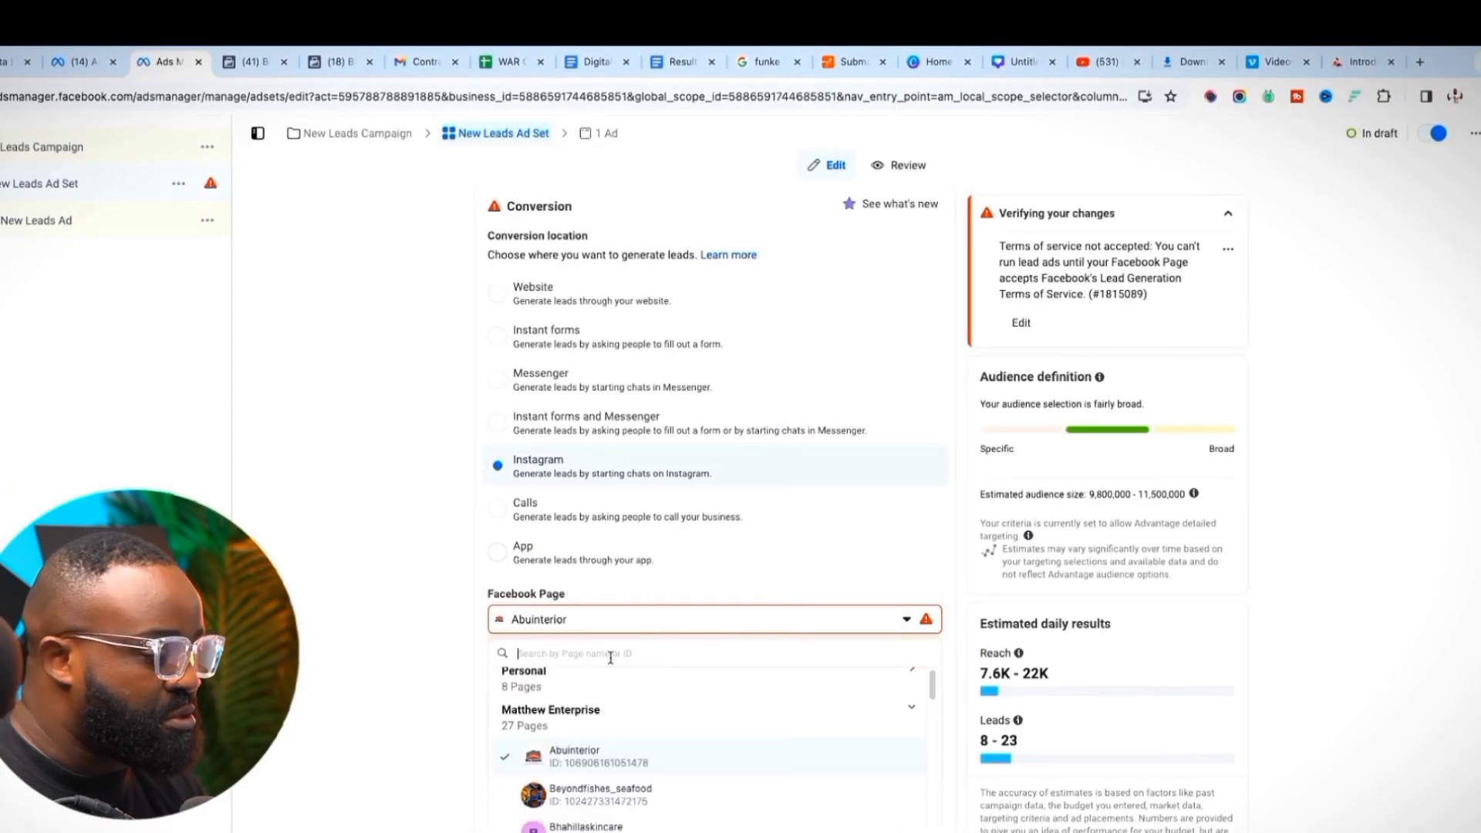
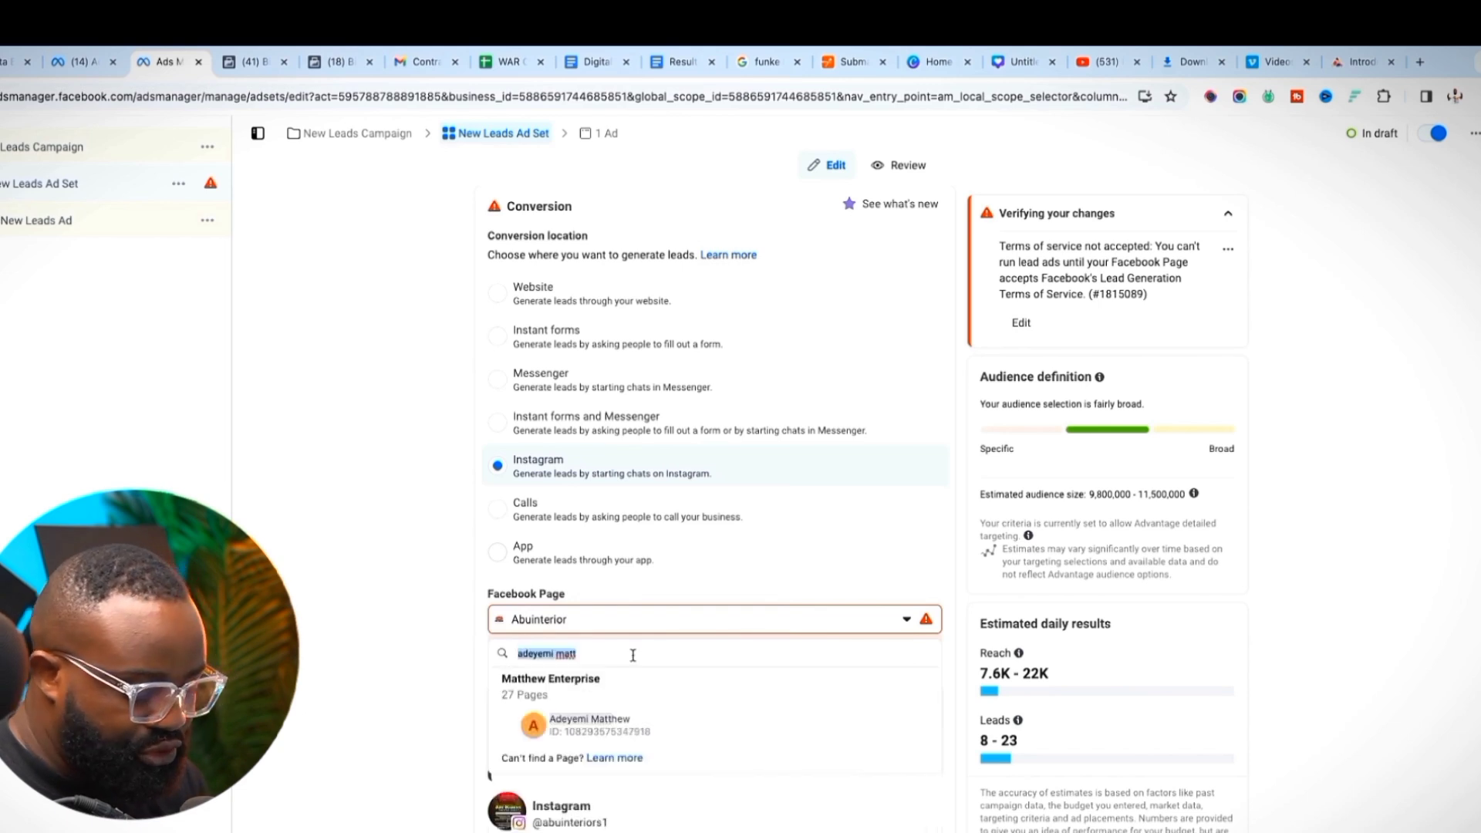
type("queen")
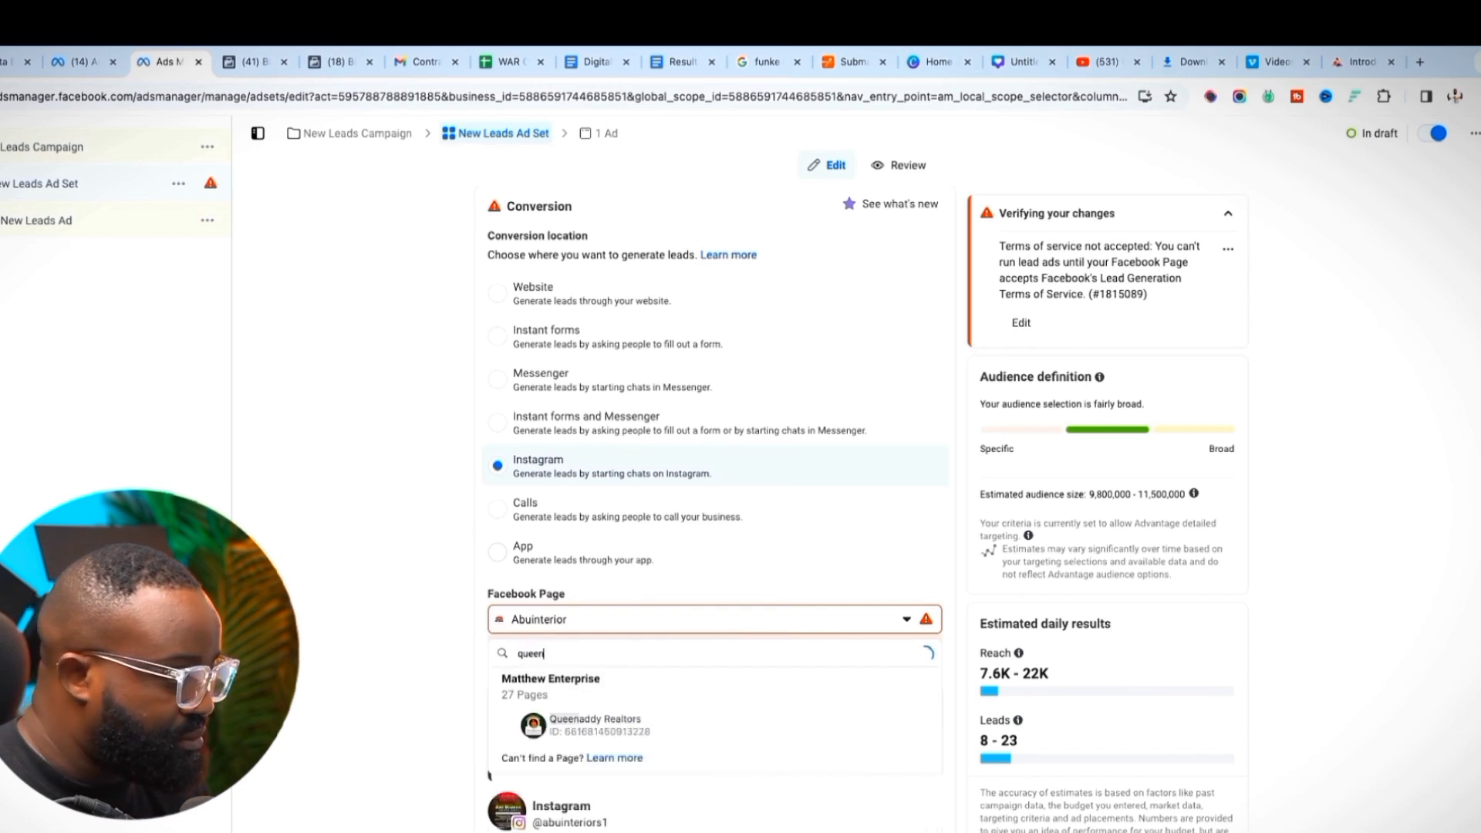
left_click(650, 721)
scroll(440, 627, "down", 2)
scroll(442, 624, "down", 3)
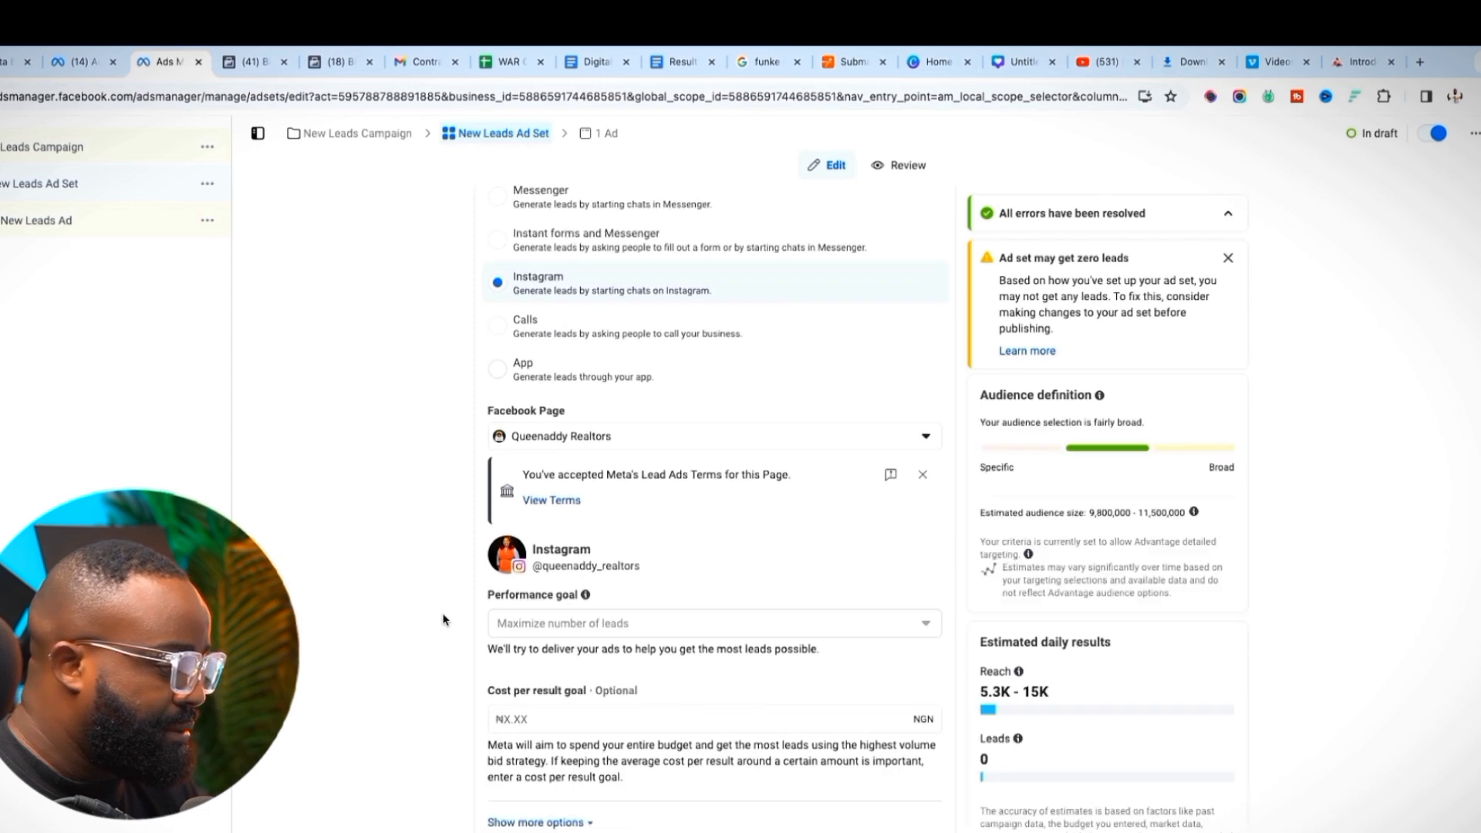
mouse_move(575, 372)
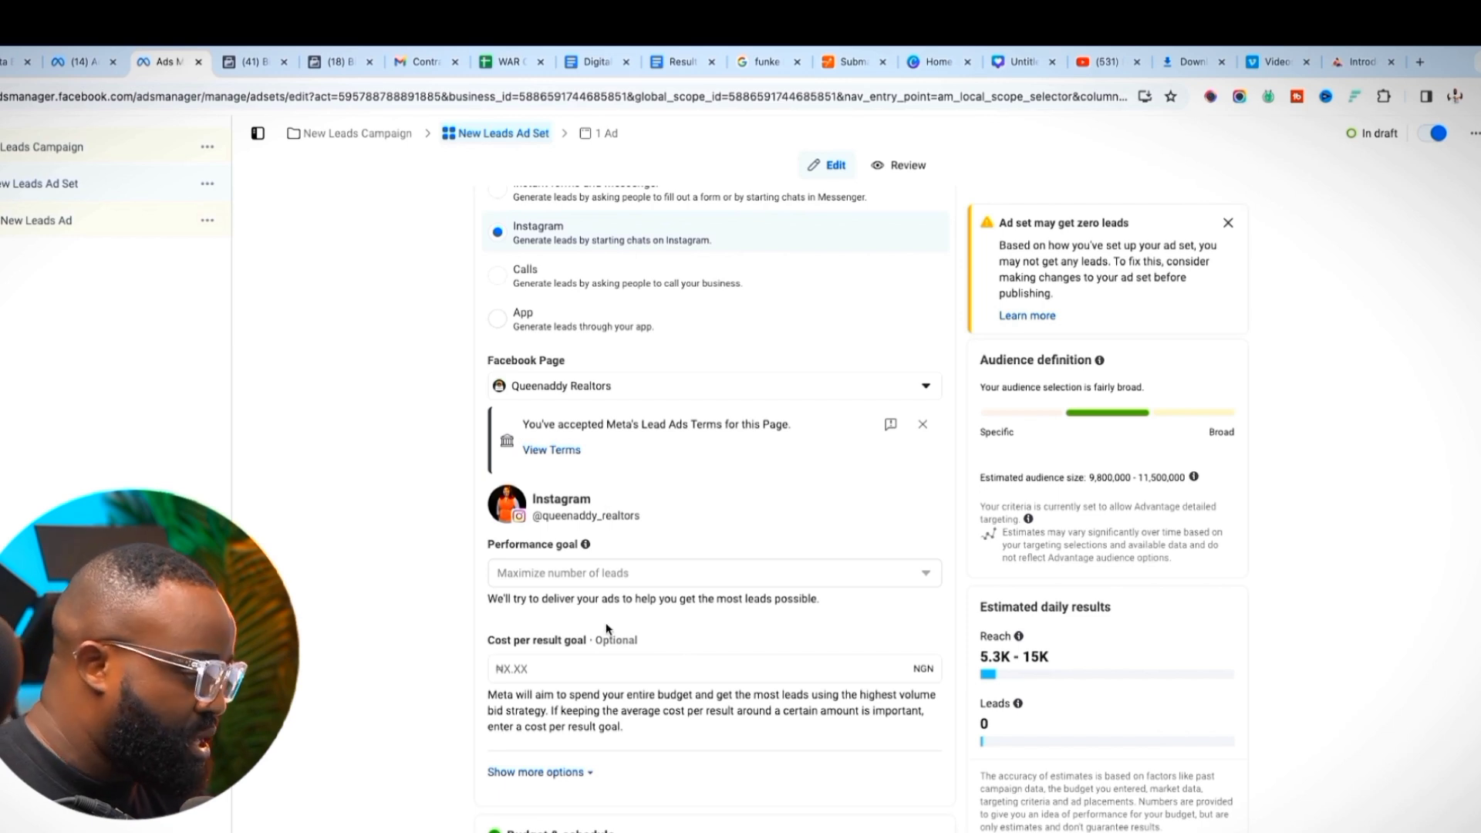
scroll(600, 621, "down", 5)
scroll(601, 617, "down", 3)
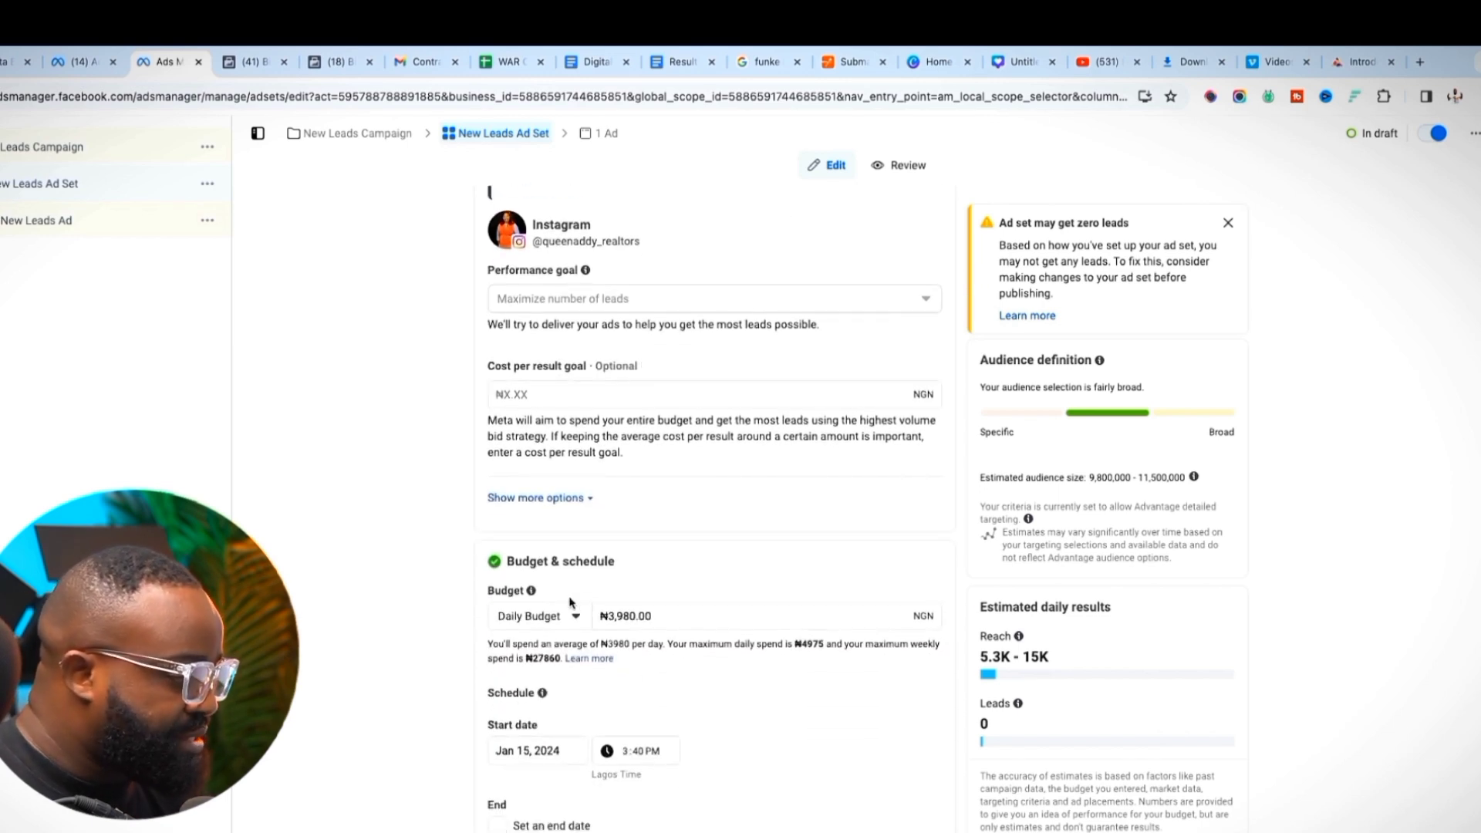
Set the ad set's daily budget to ₦5000 and scroll down to the audience controls
left_click(713, 588)
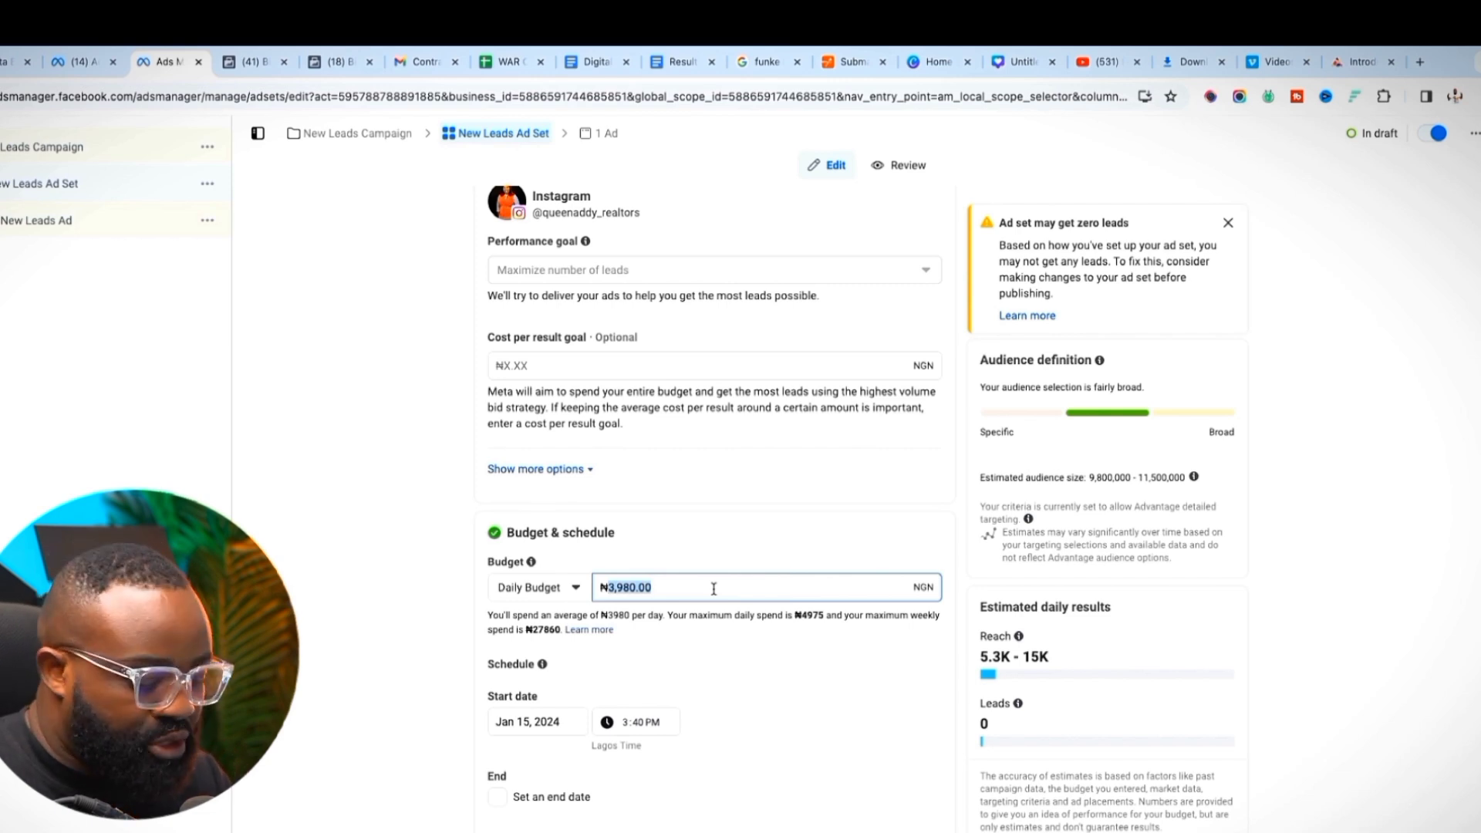
type("5000")
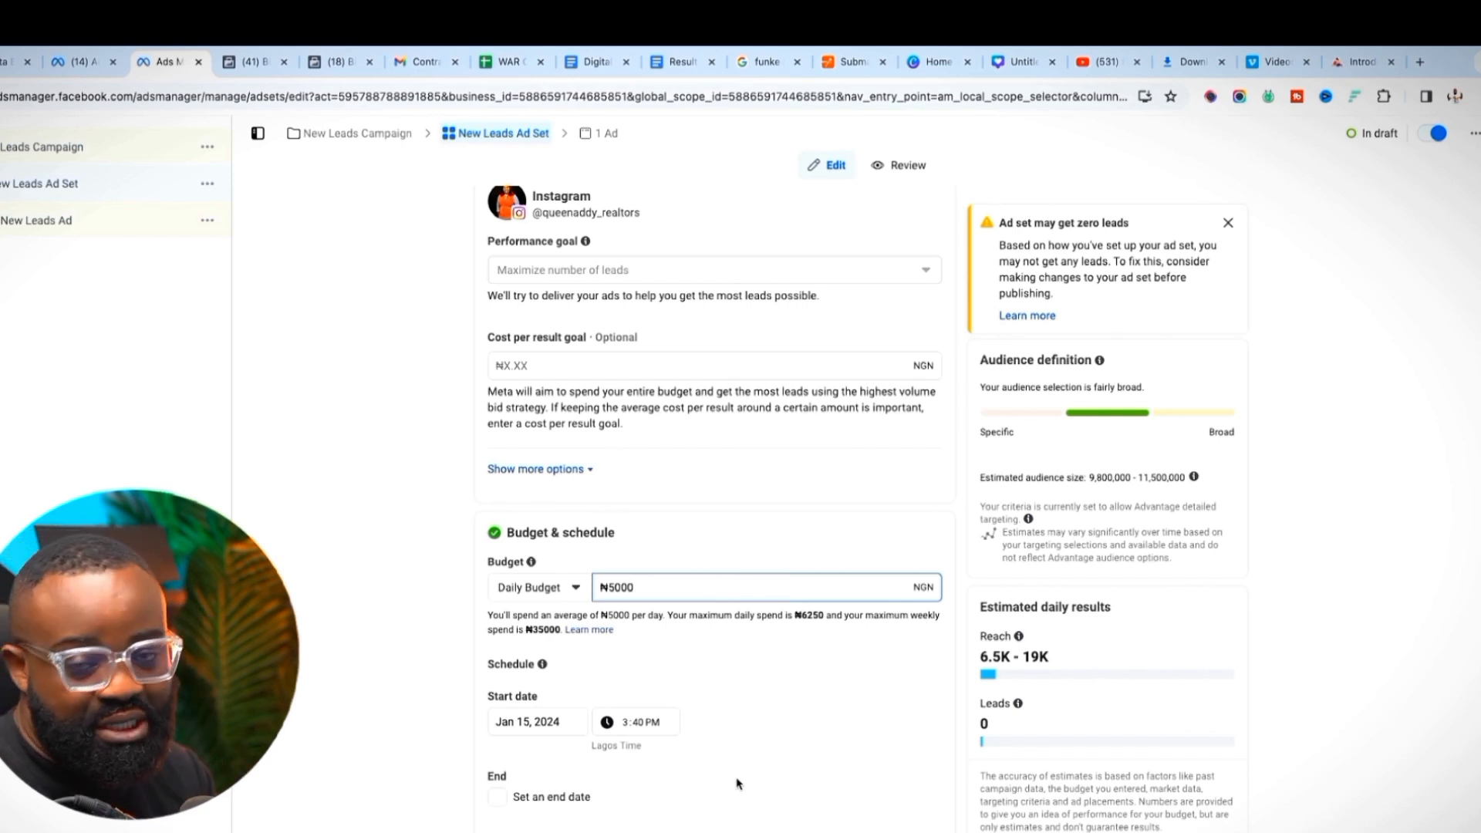
scroll(742, 779, "down", 1)
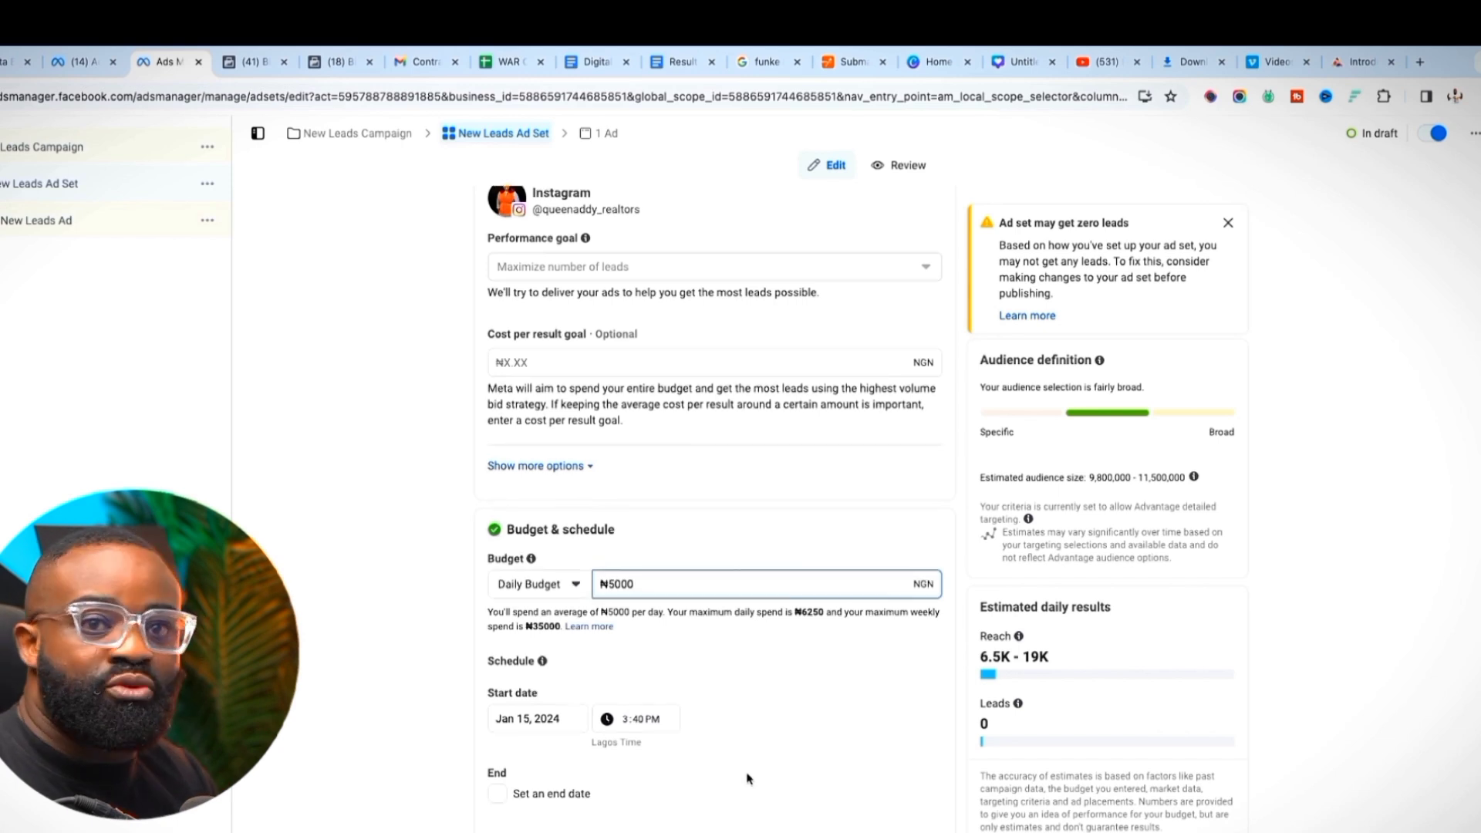
scroll(741, 771, "down", 4)
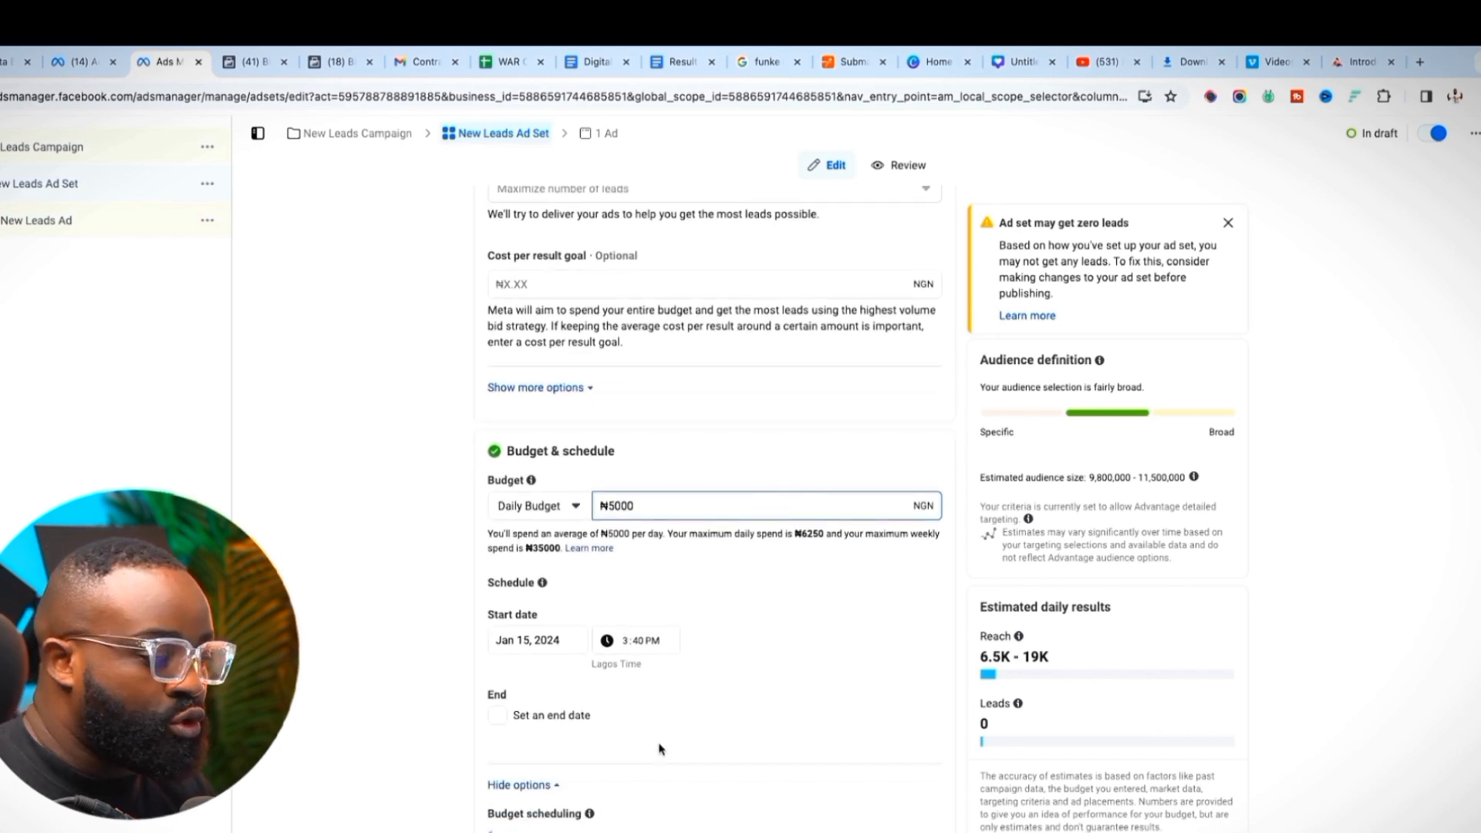
scroll(557, 630, "down", 2)
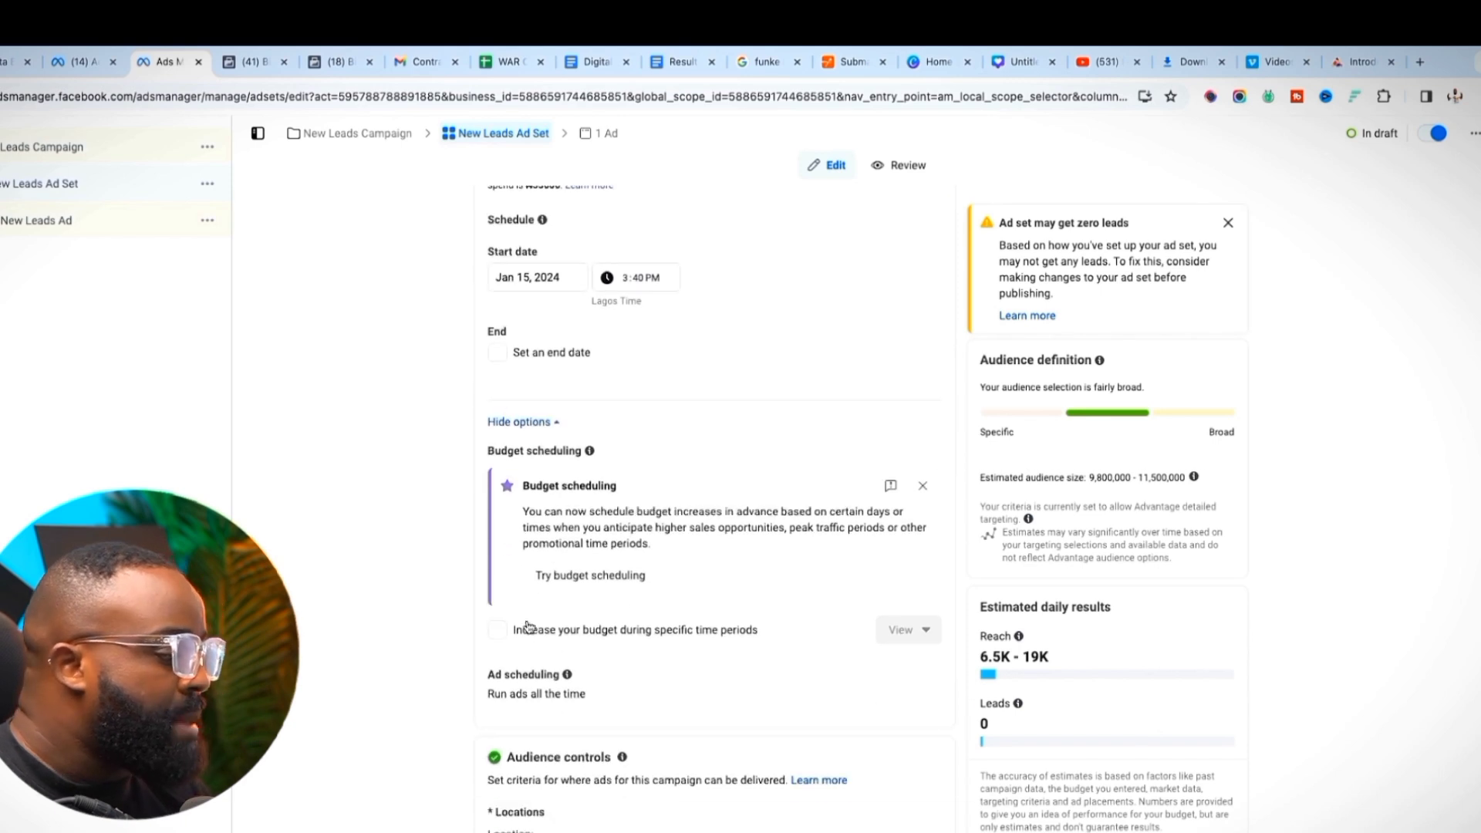
scroll(629, 601, "down", 1)
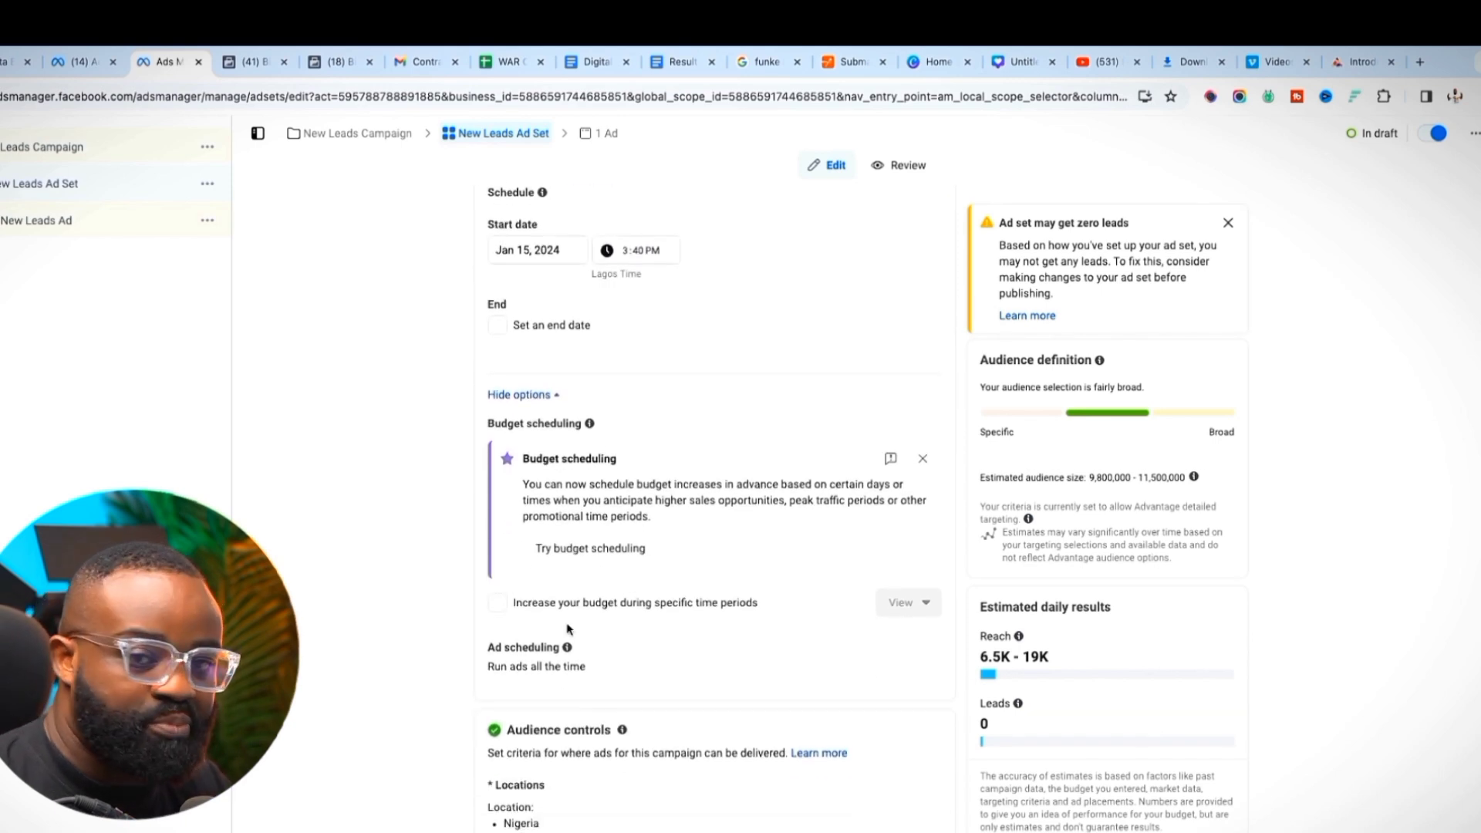
scroll(588, 571, "down", 1)
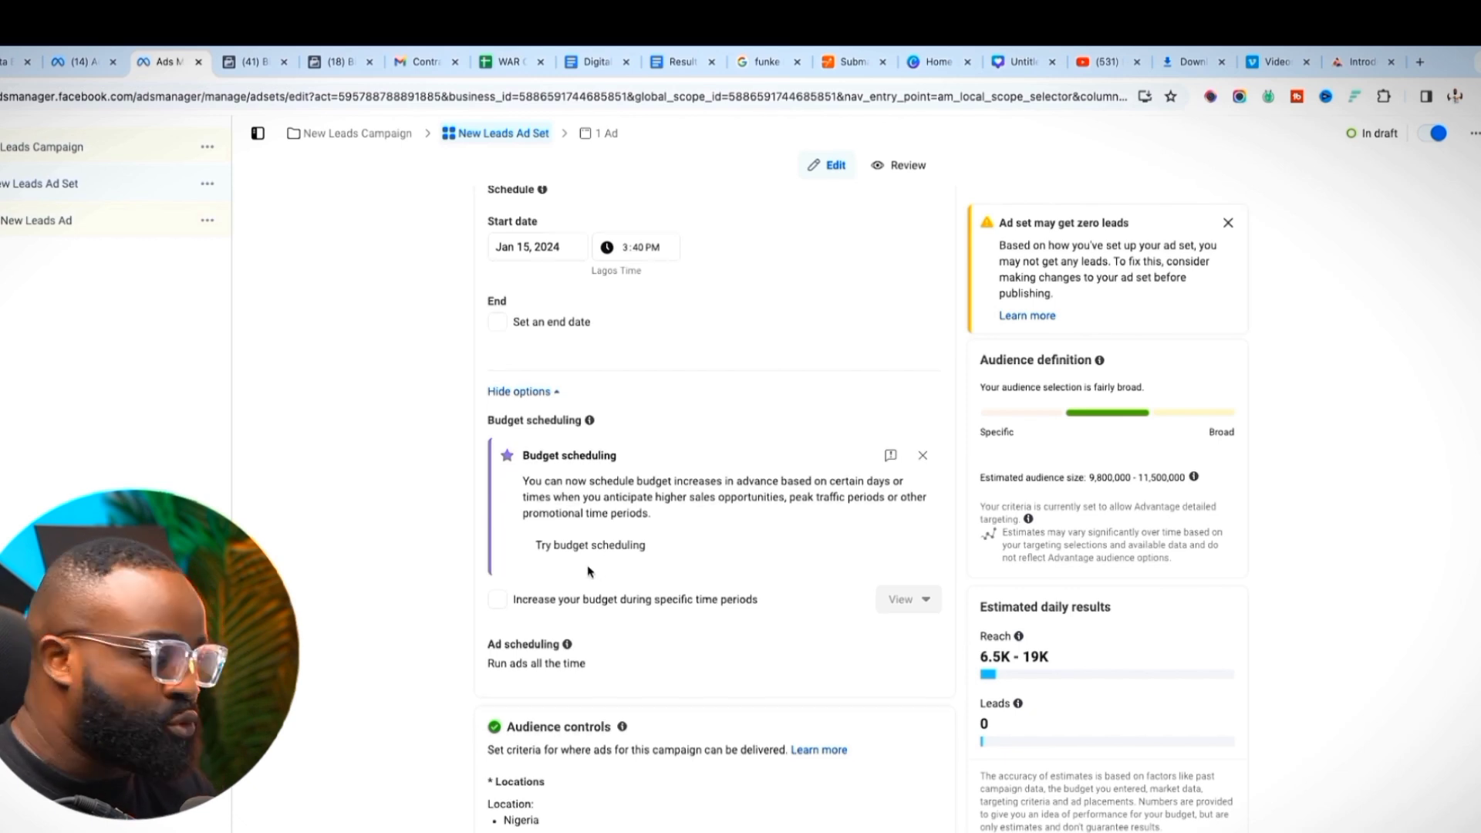
scroll(589, 571, "down", 5)
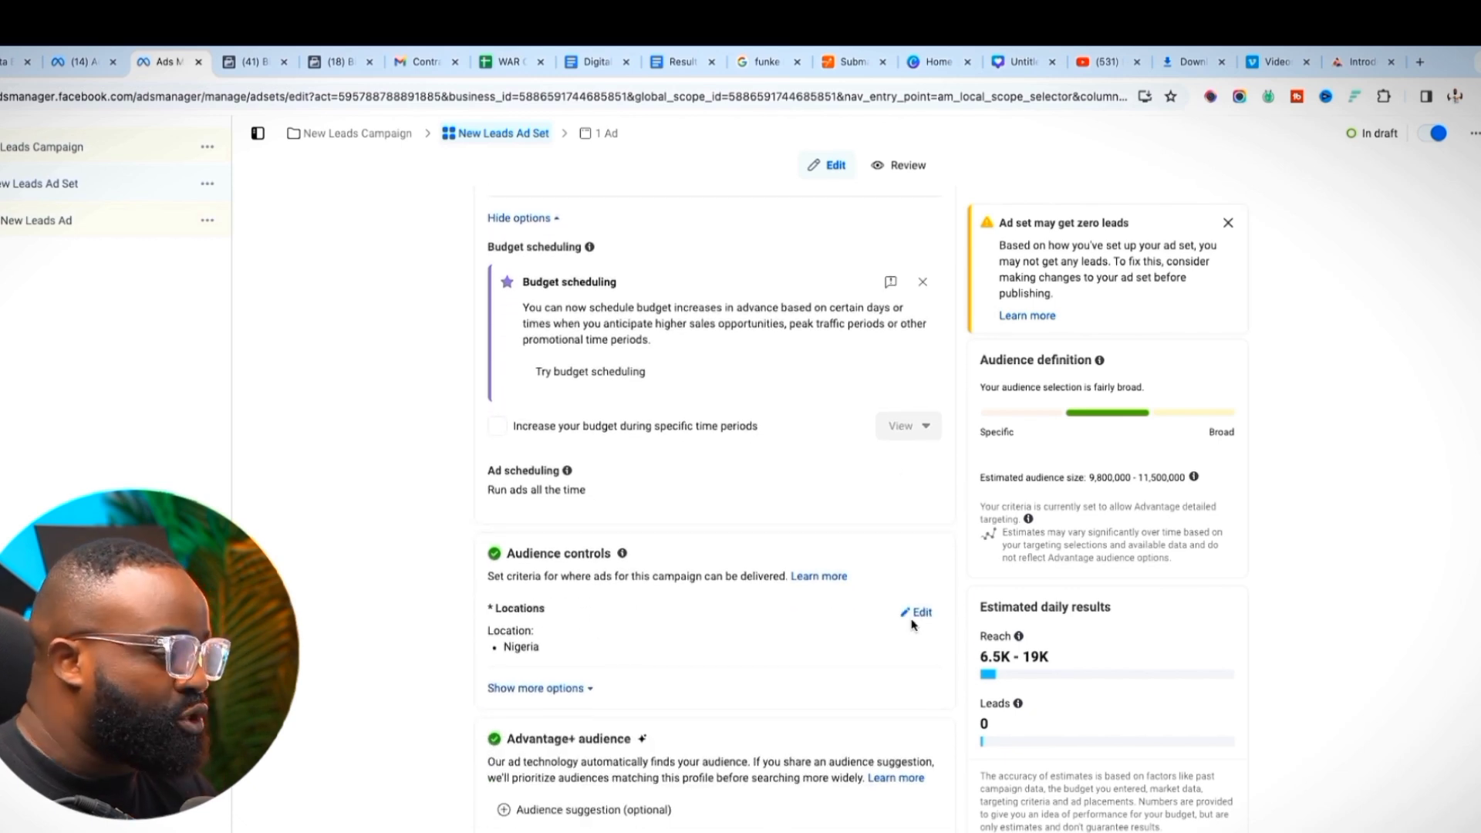
Target Lagos and Abuja, Nigeria, each within 25 miles, then collapse the location map
left_click(915, 615)
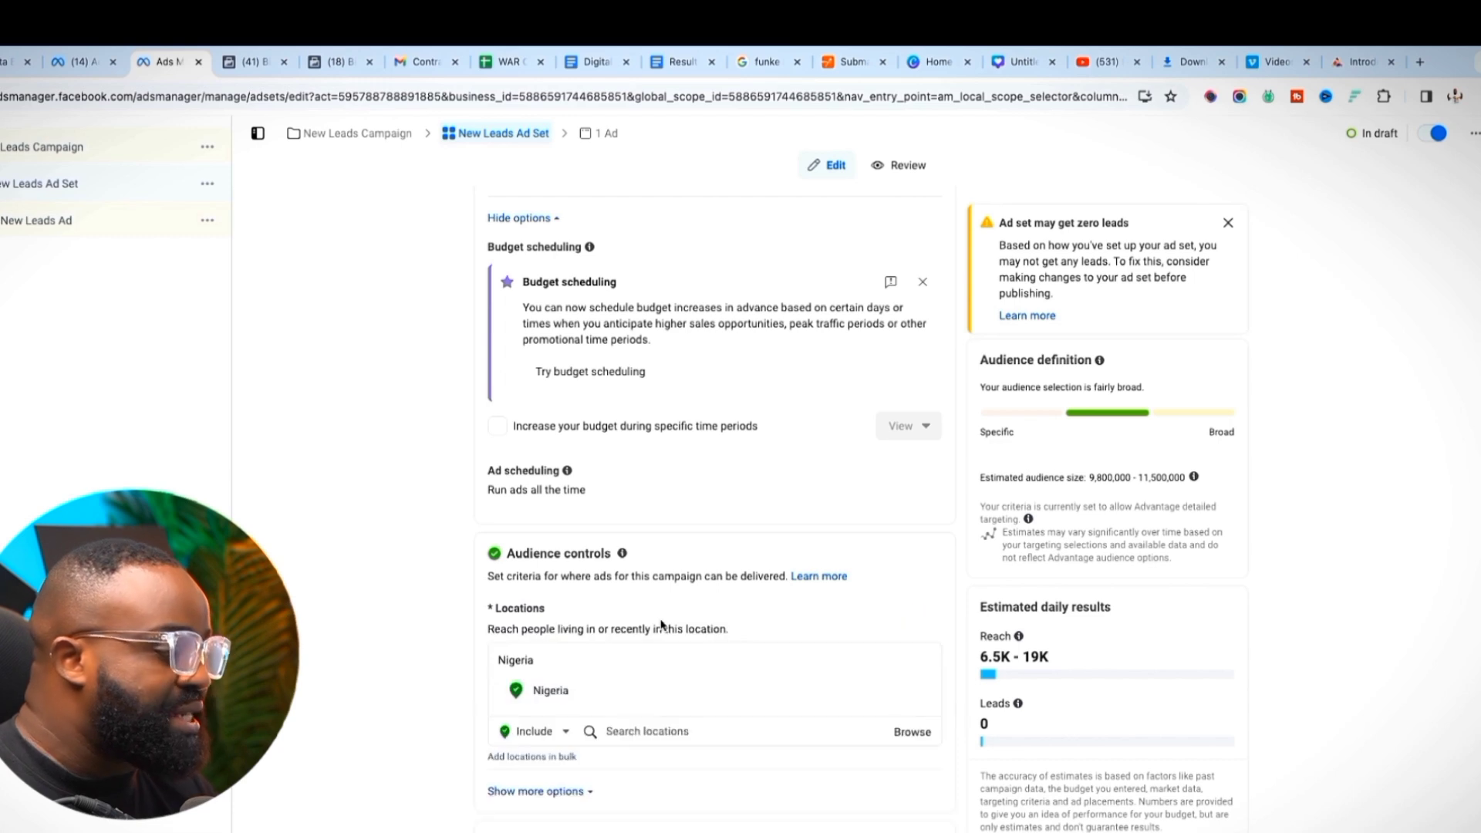
scroll(651, 569, "down", 1)
scroll(671, 594, "down", 4)
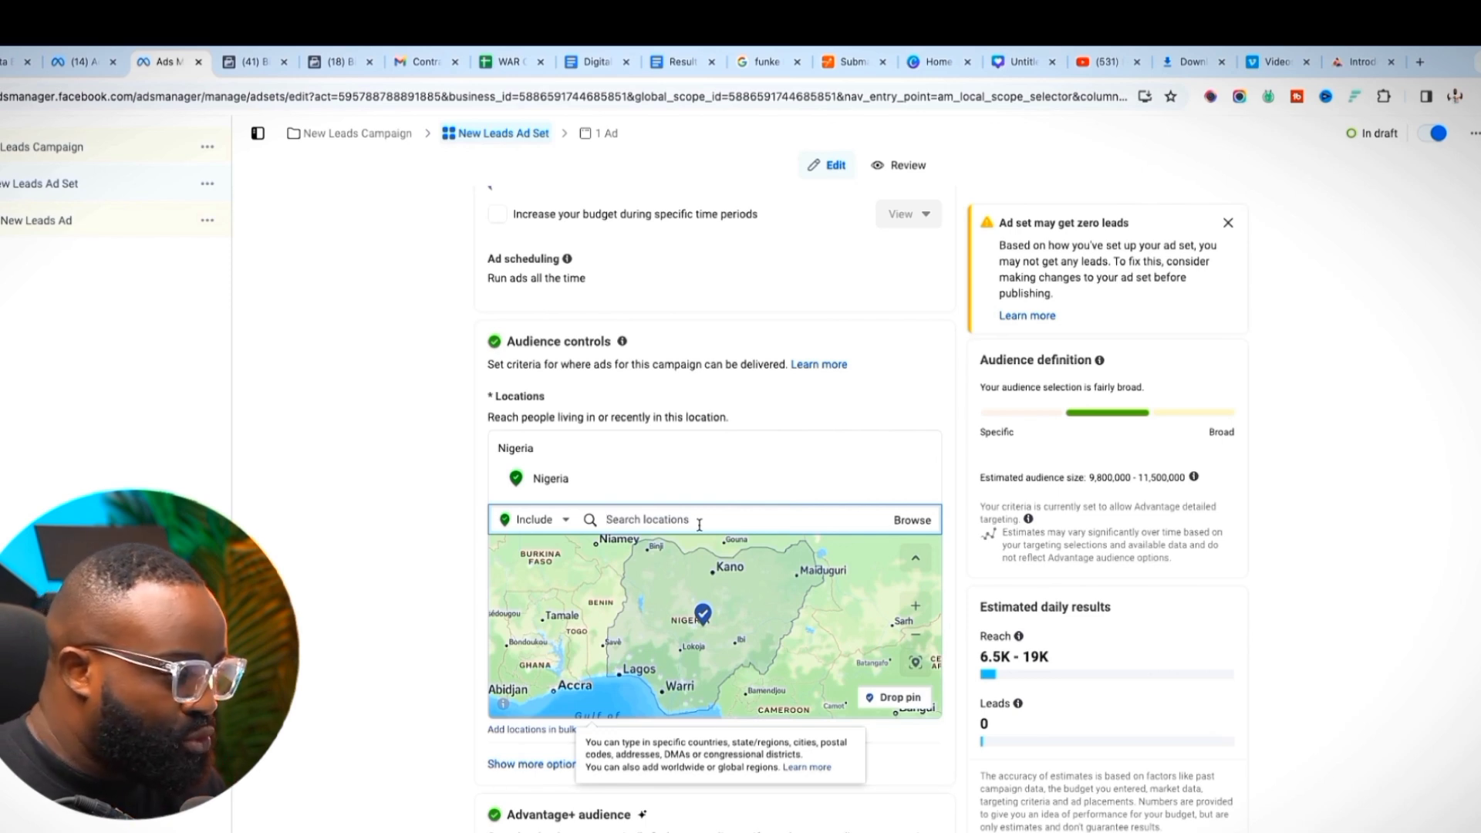
type("lagos")
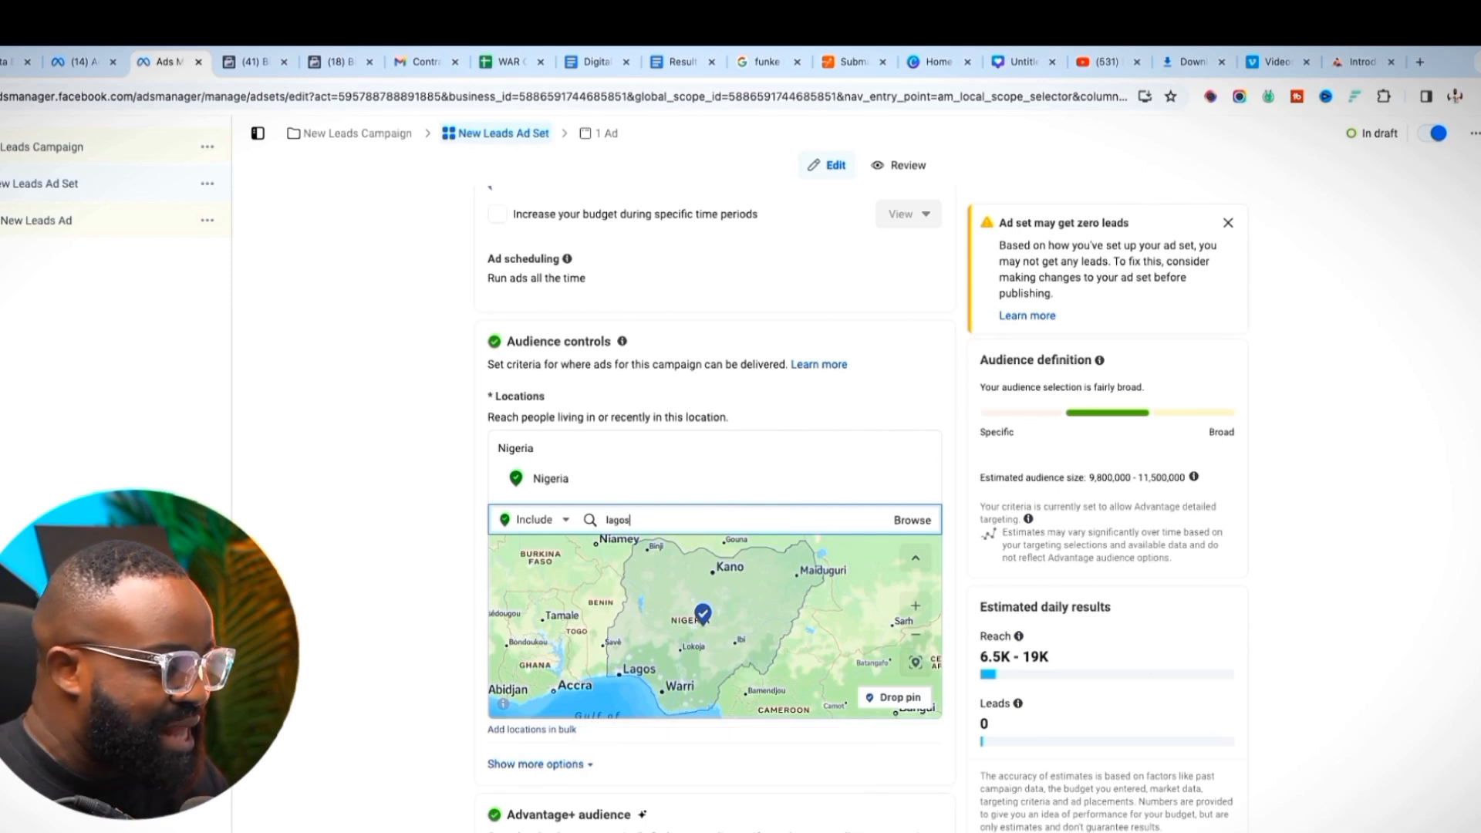
left_click(646, 551)
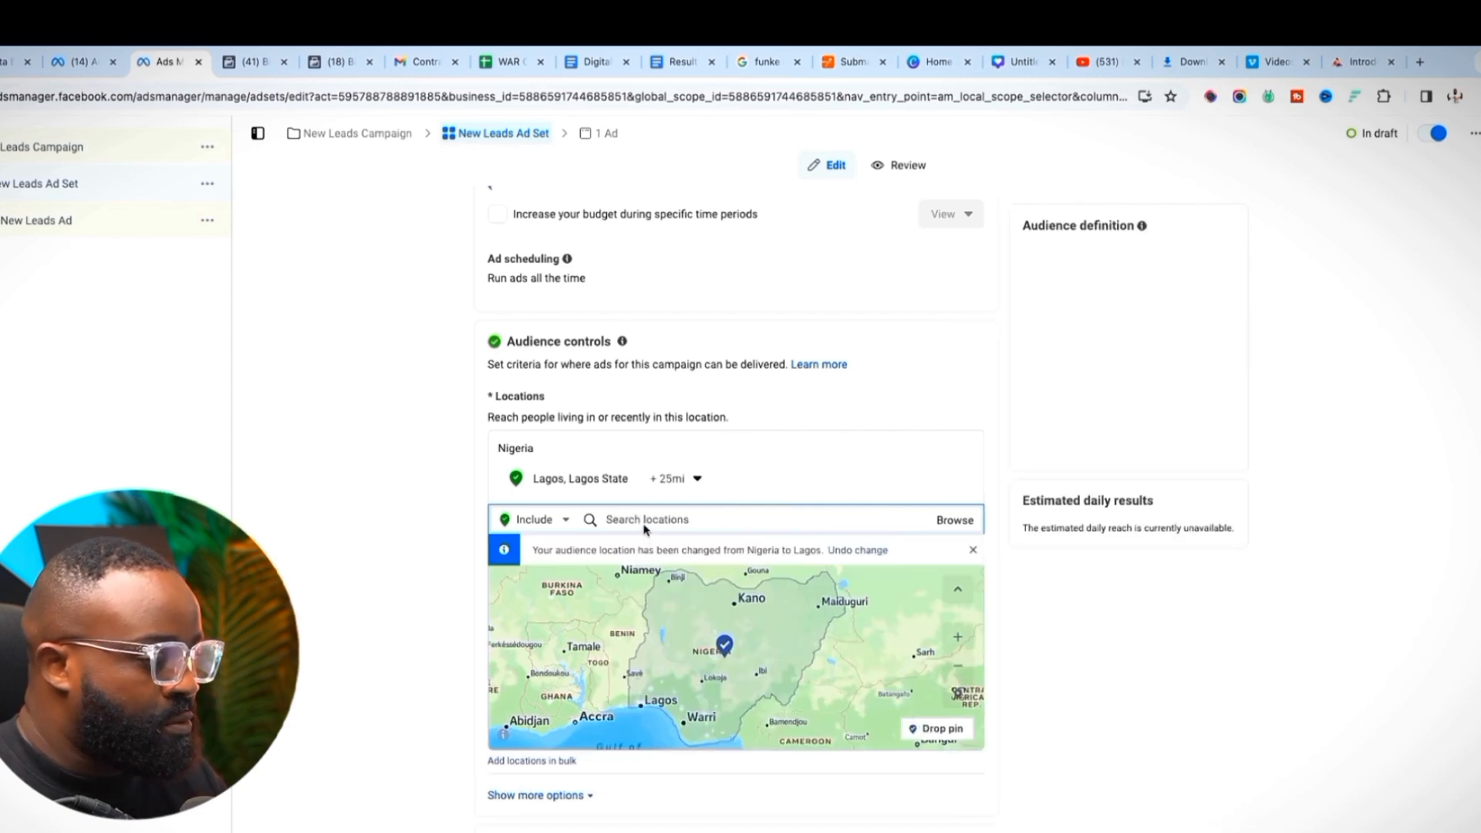
type("abuja")
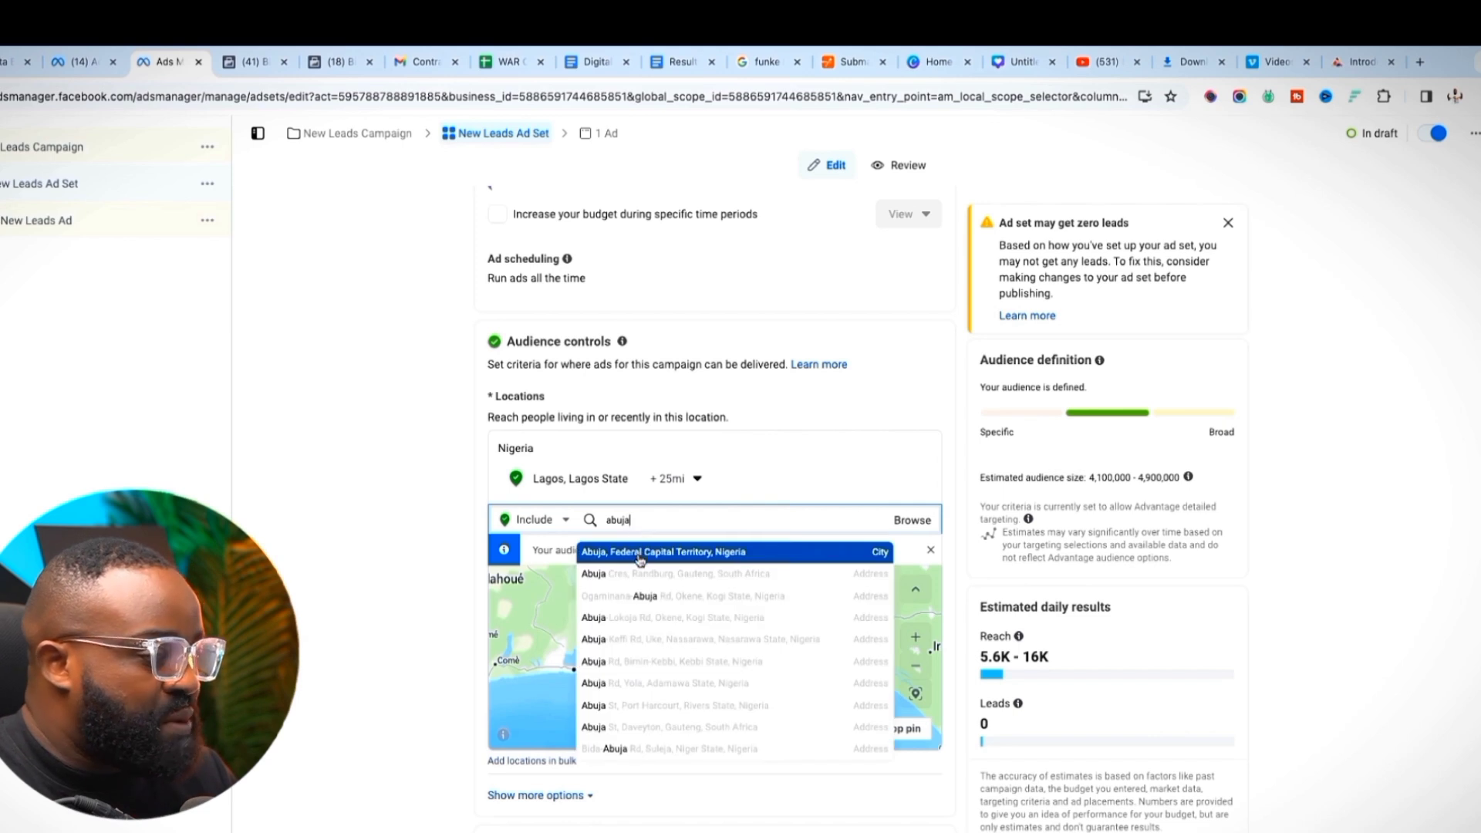
left_click(638, 550)
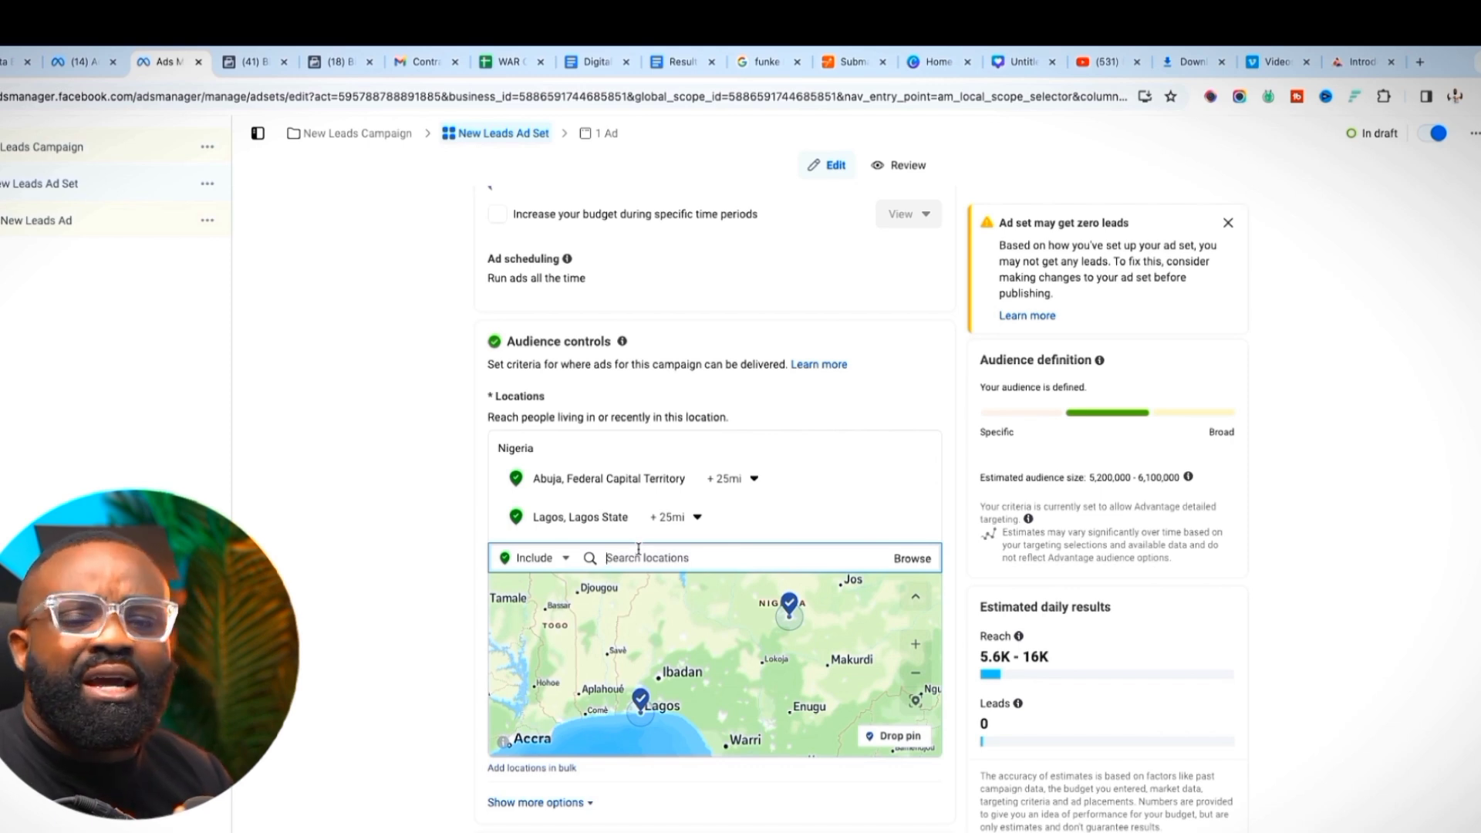
left_click(643, 549)
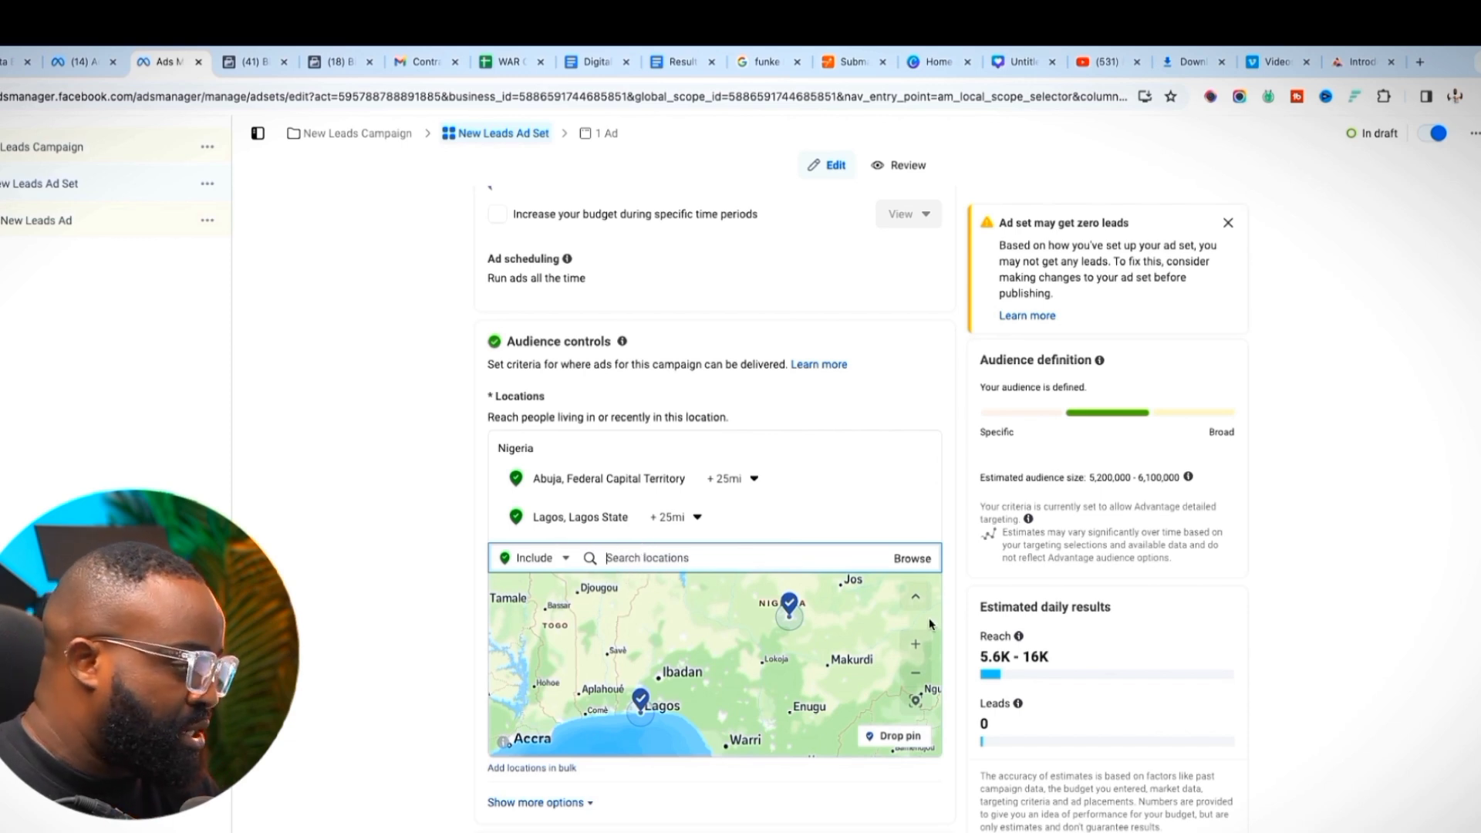
left_click(916, 596)
scroll(533, 640, "down", 2)
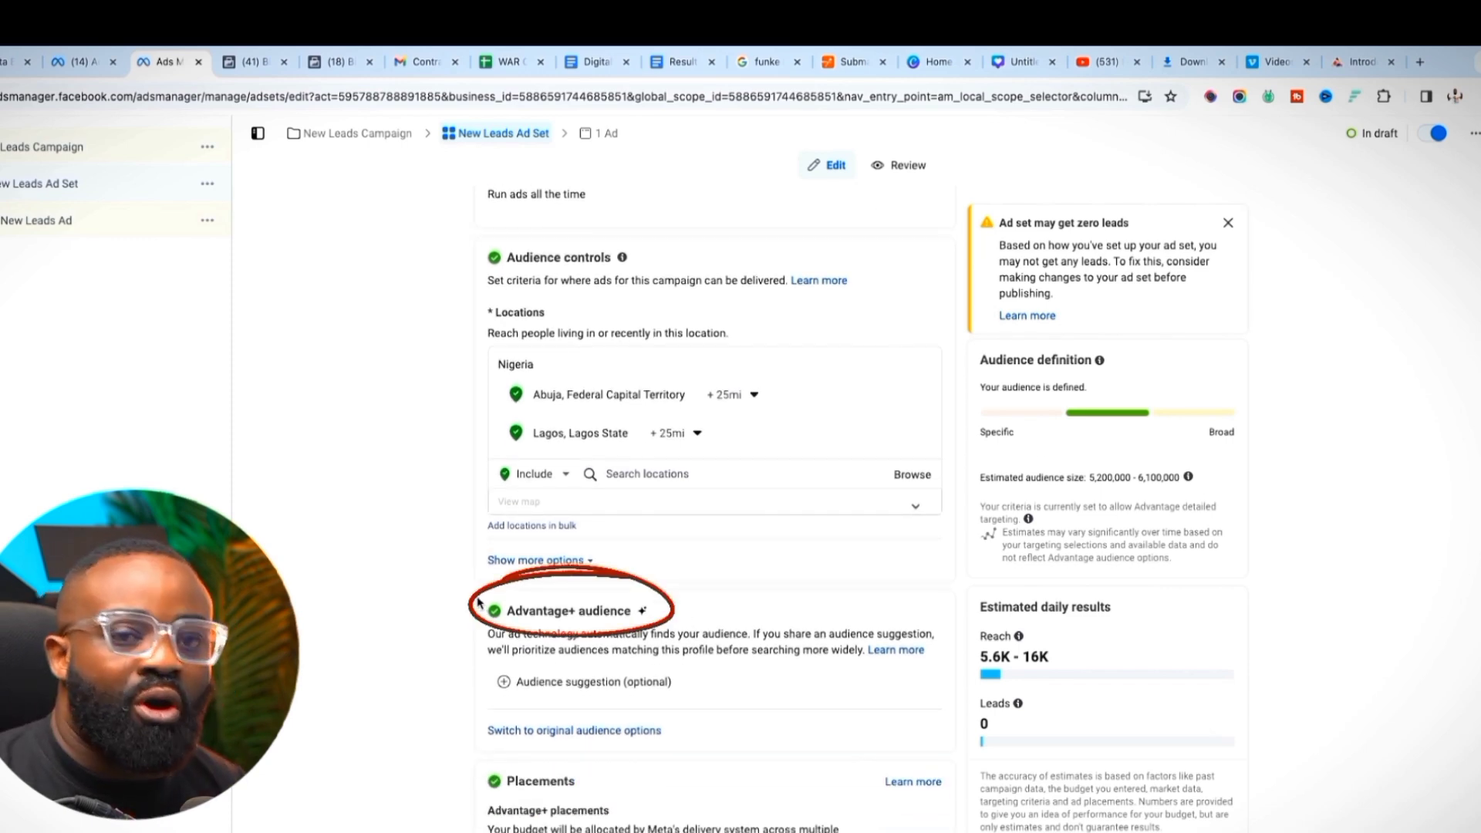
Switch the audience back to the original audience options
left_click(570, 730)
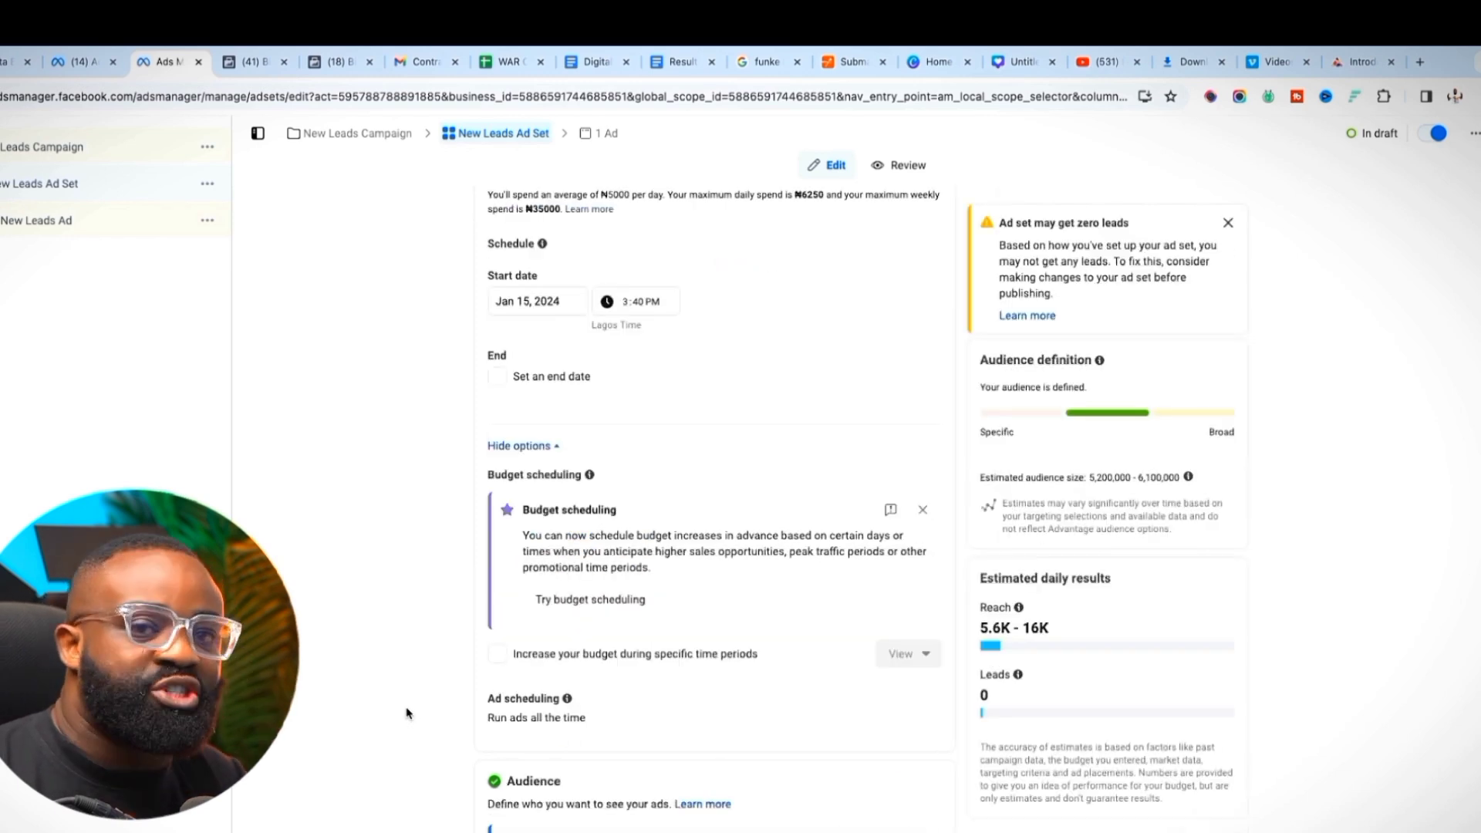
scroll(558, 665, "down", 5)
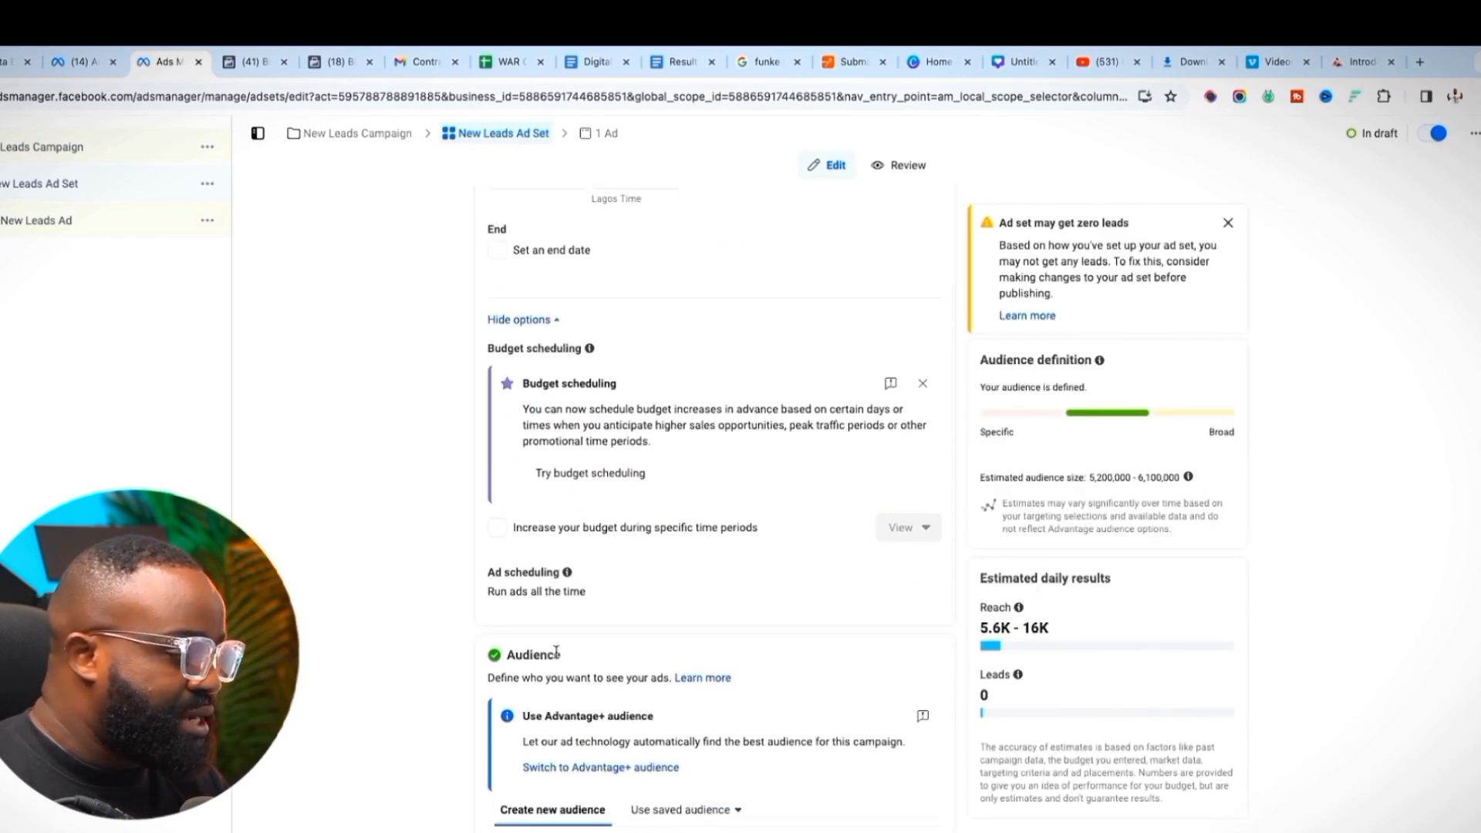
scroll(558, 657, "down", 5)
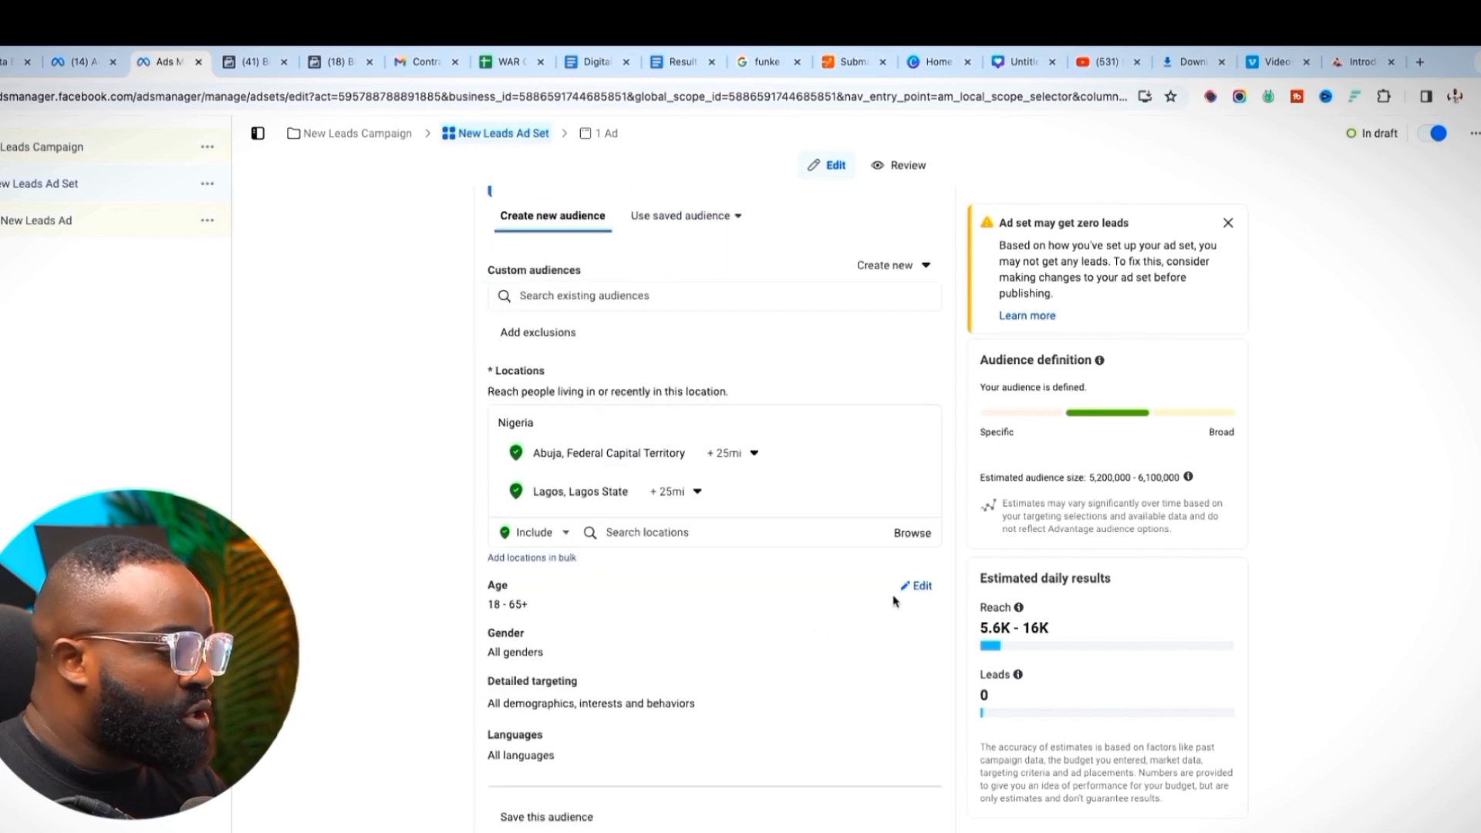
Set the audience age range to 30–60 and keep gender at All
left_click(907, 591)
left_click(525, 611)
scroll(565, 739, "down", 3)
scroll(565, 739, "down", 3)
scroll(558, 709, "up", 1)
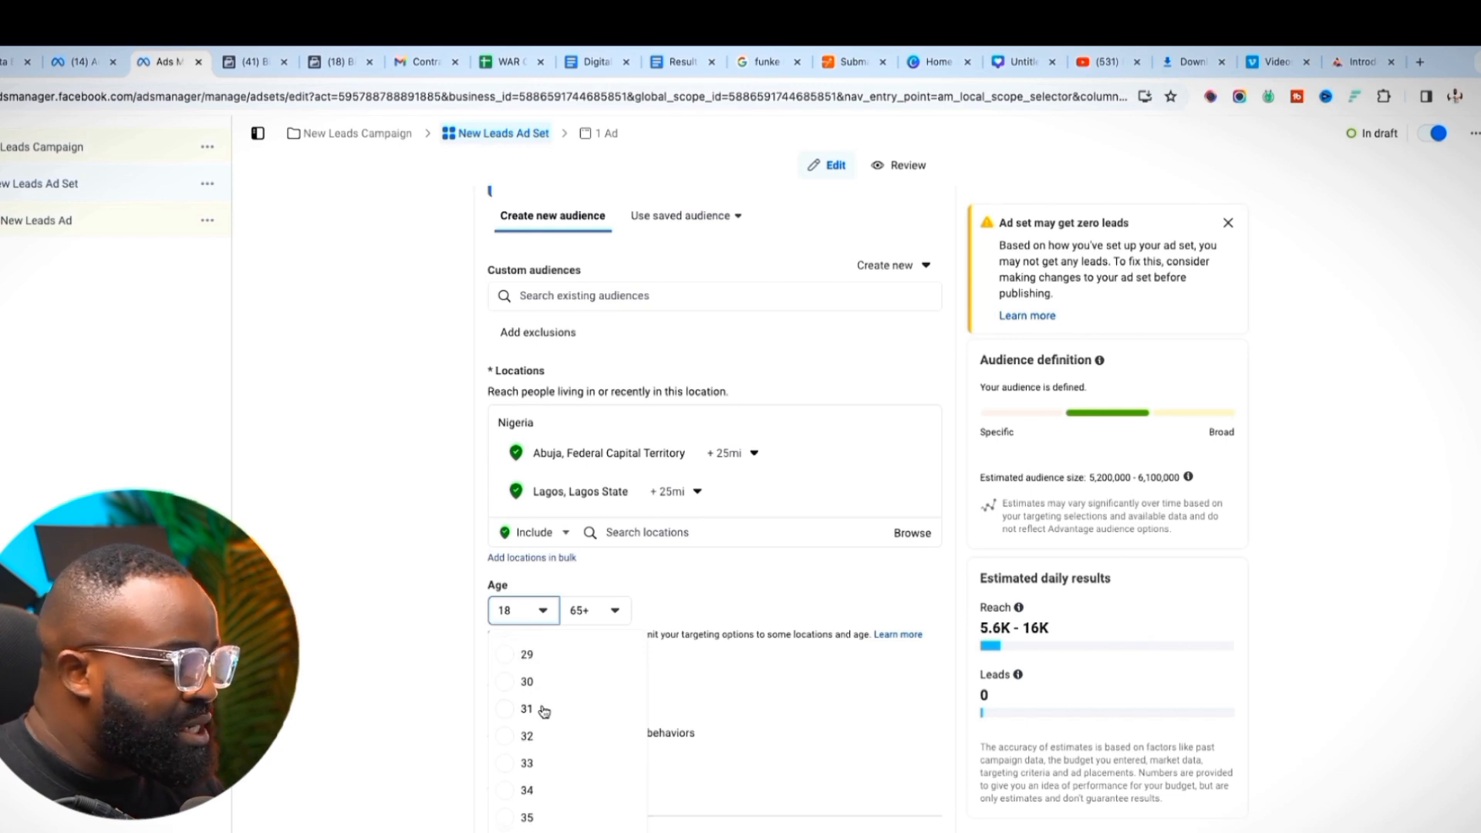
left_click(527, 653)
left_click(594, 610)
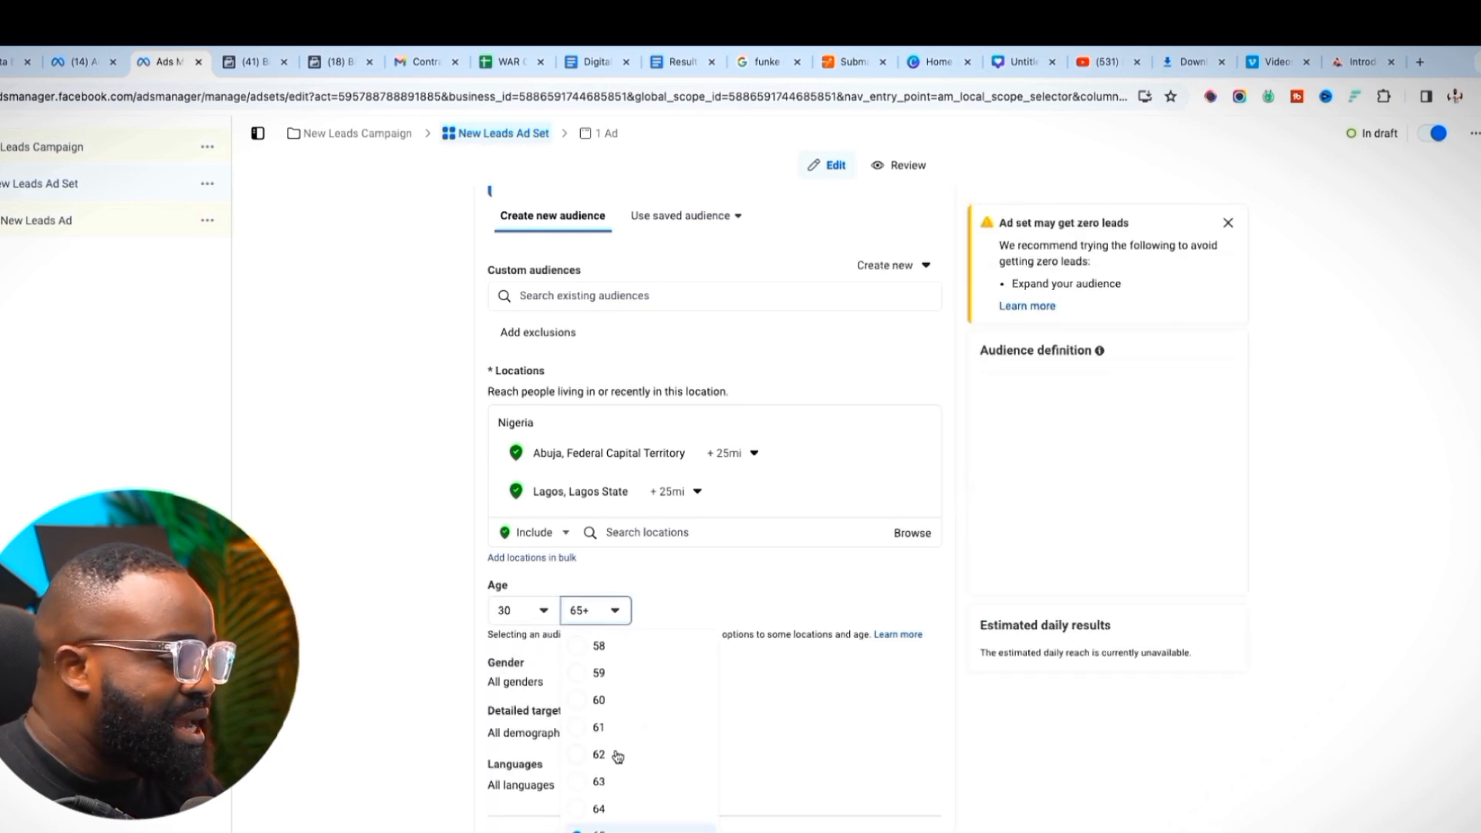
left_click(621, 702)
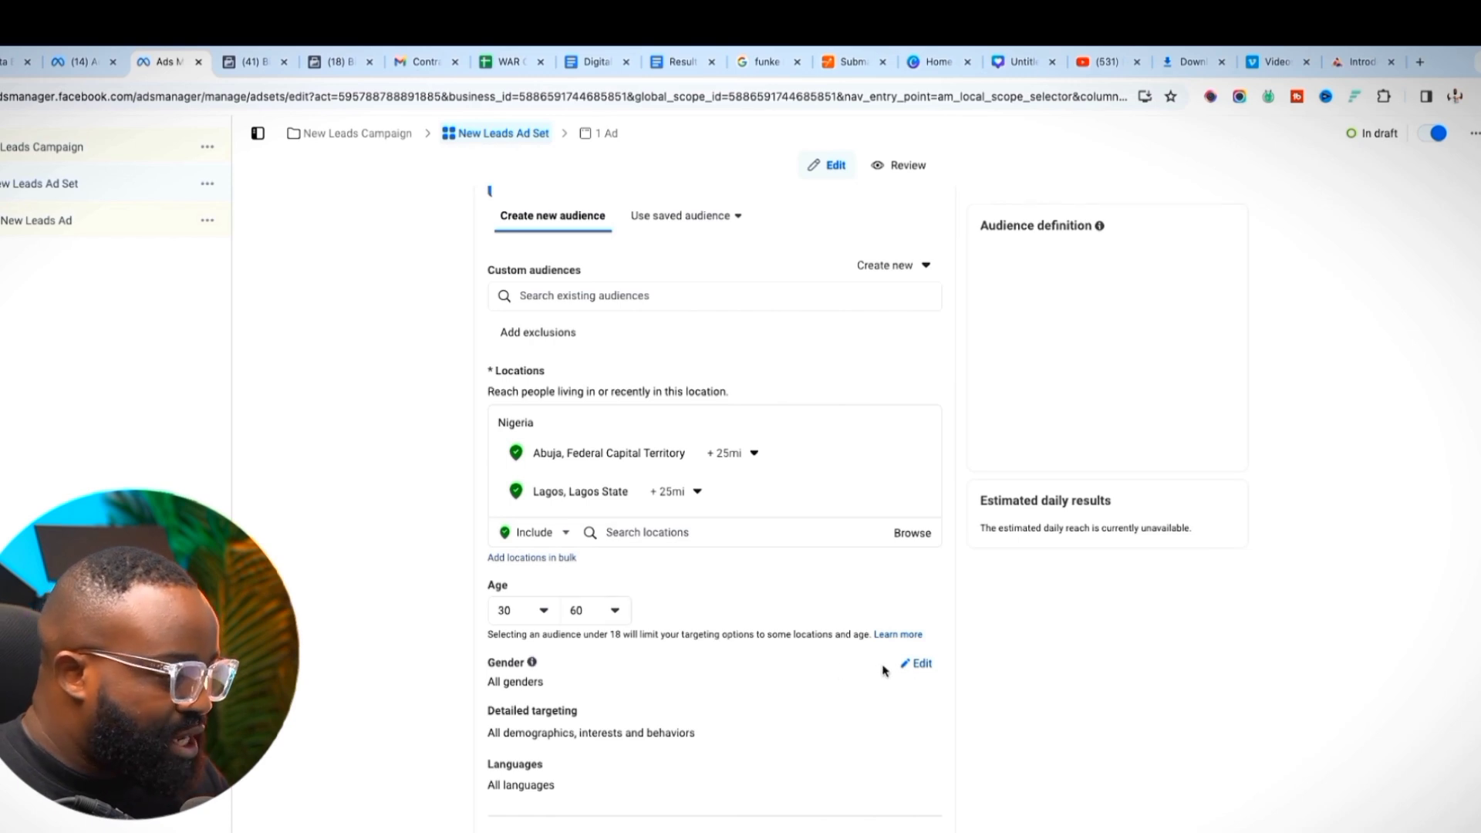
left_click(912, 665)
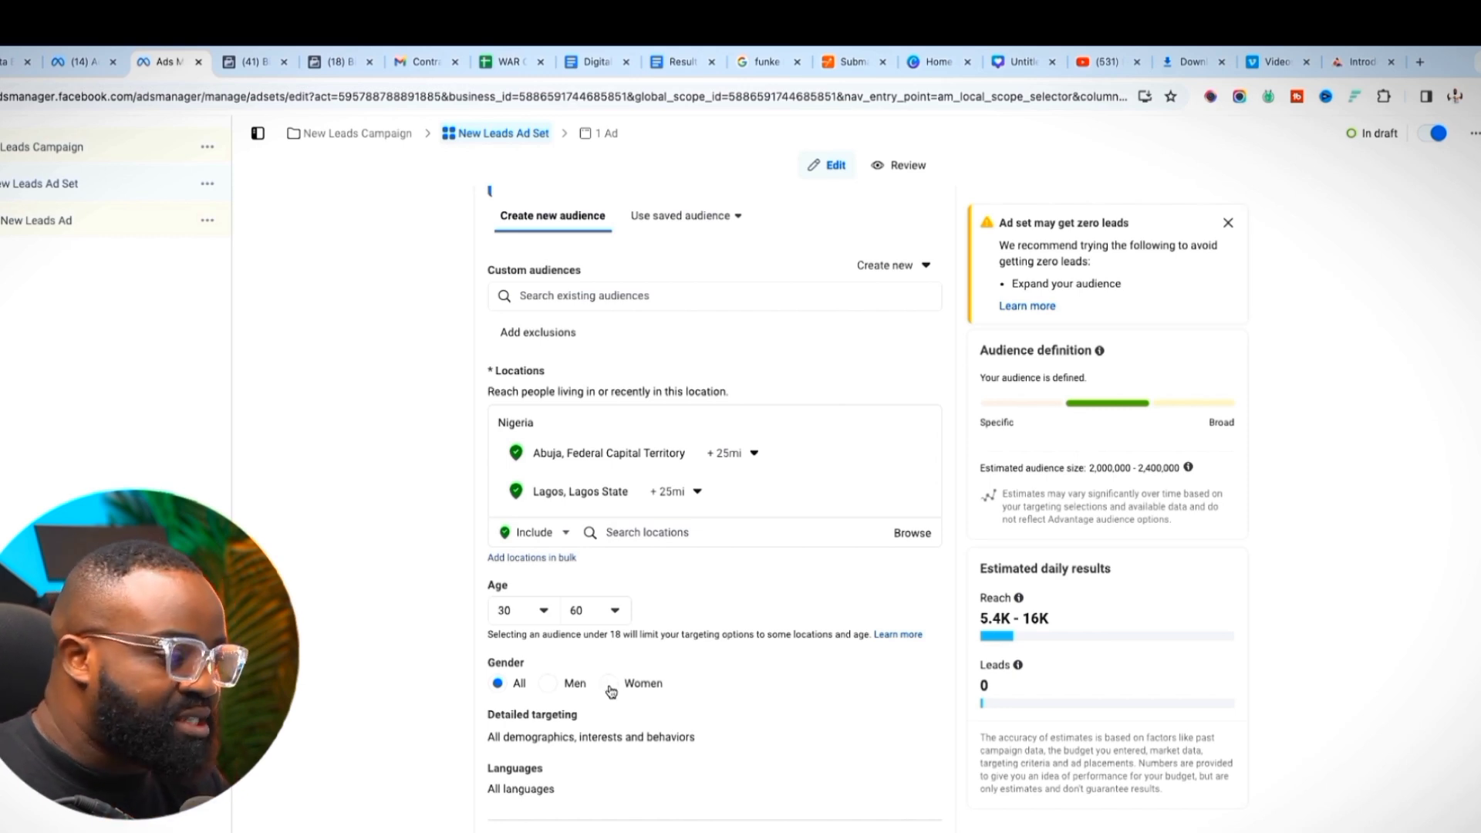
left_click(916, 719)
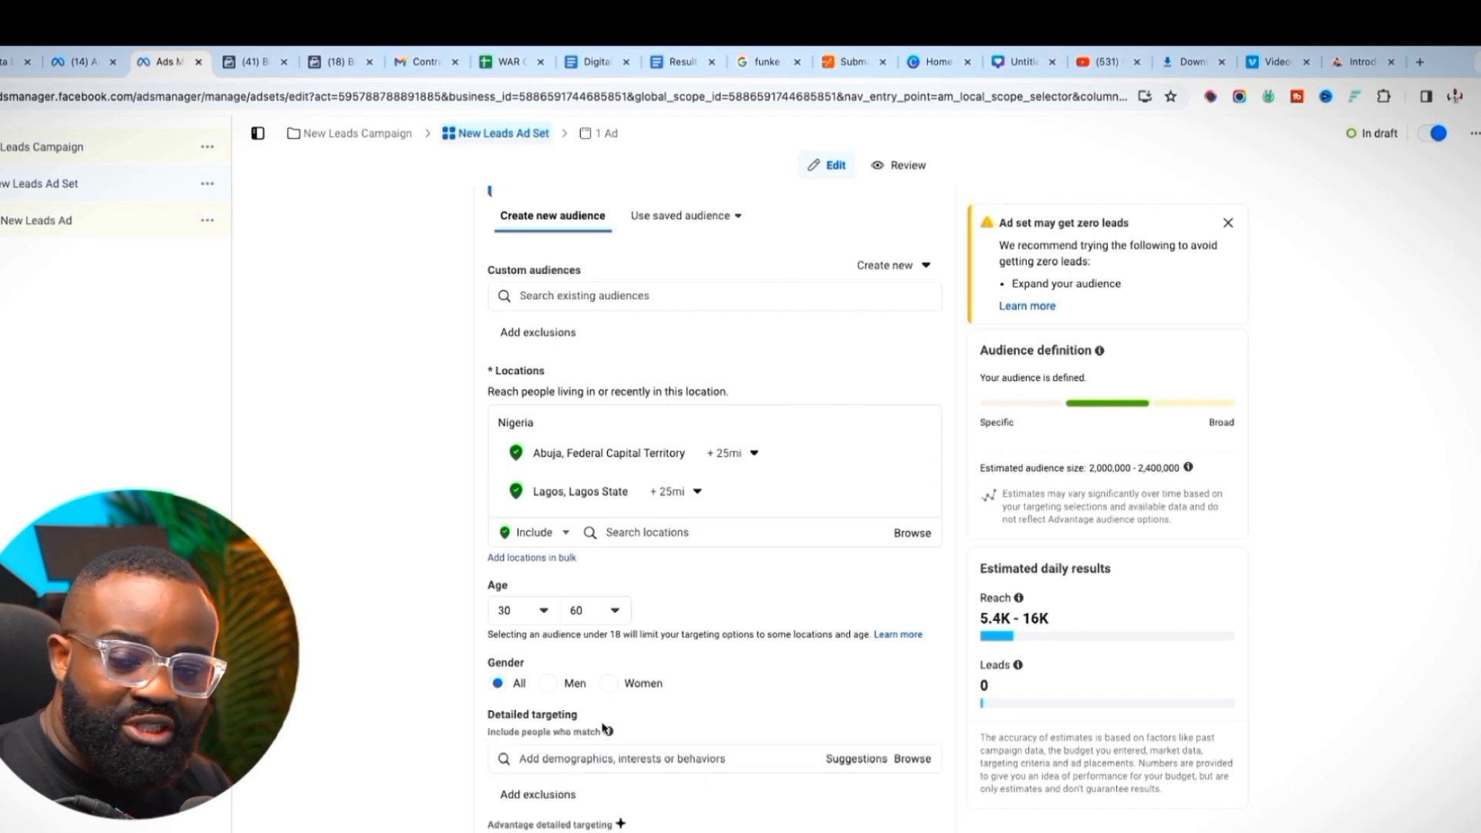
Add Real estate (industry) as a detailed targeting interest
scroll(625, 717, "down", 3)
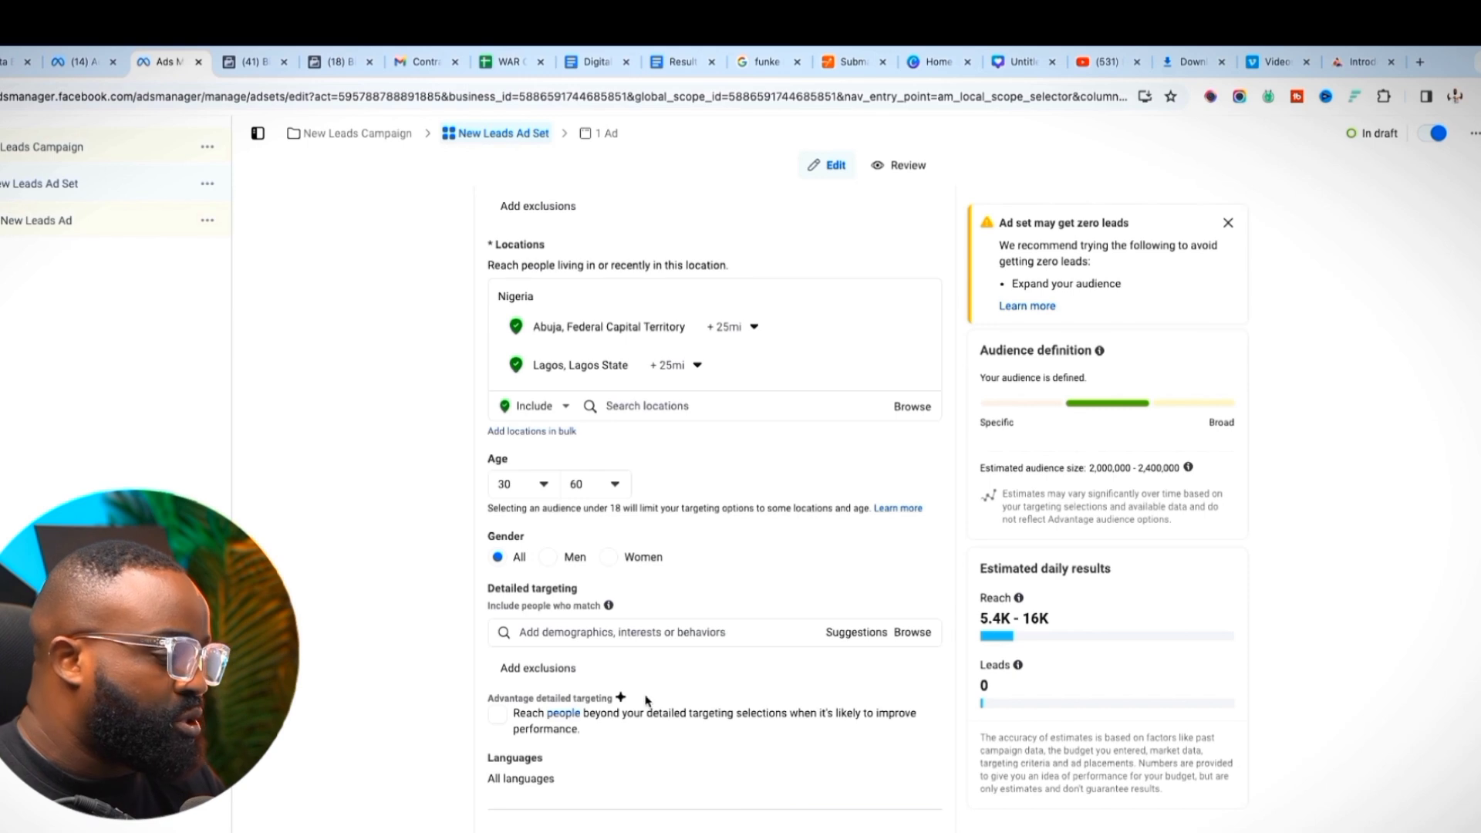
left_click(638, 632)
type("real estate")
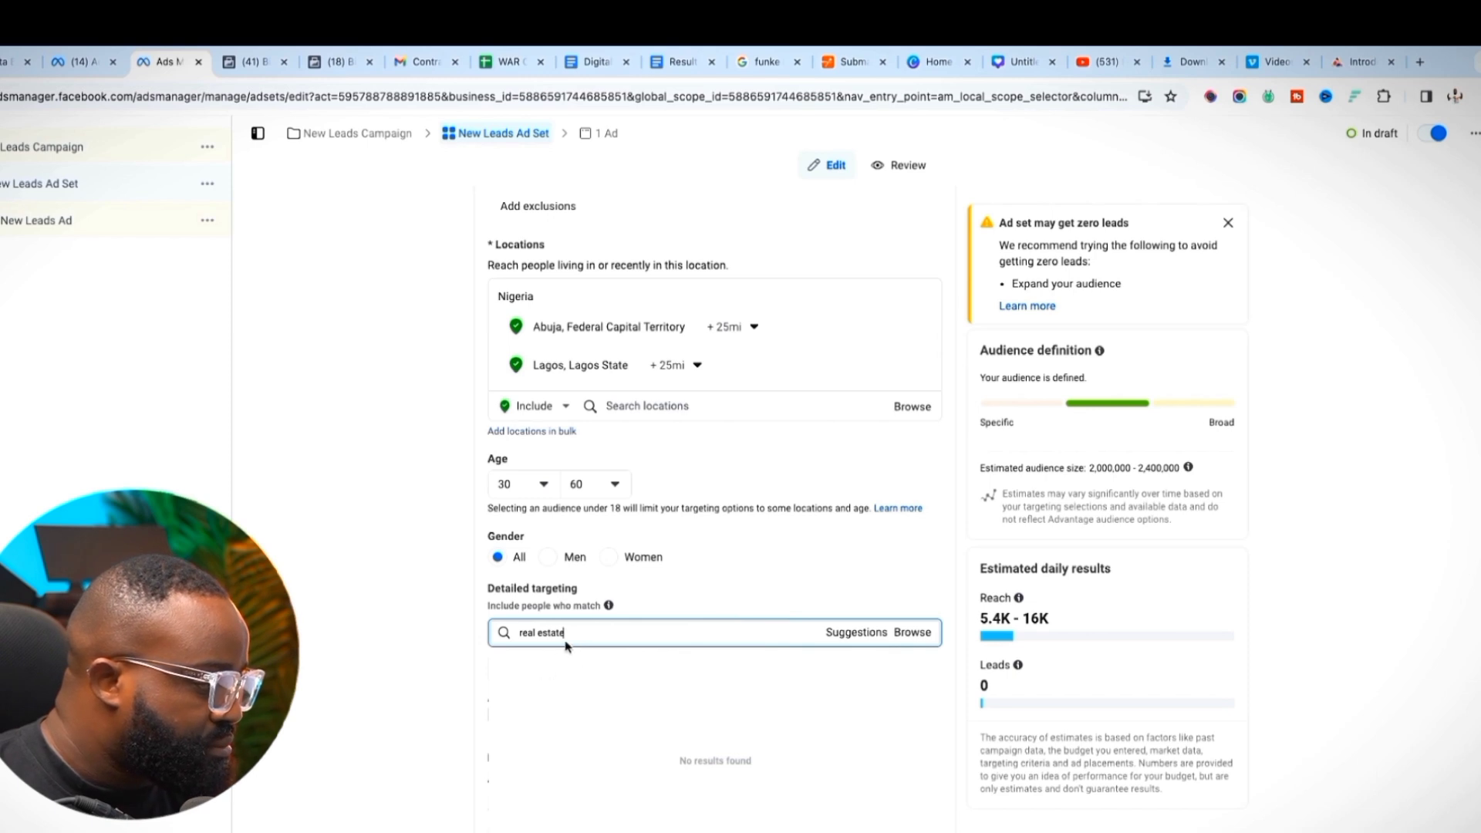
left_click(579, 689)
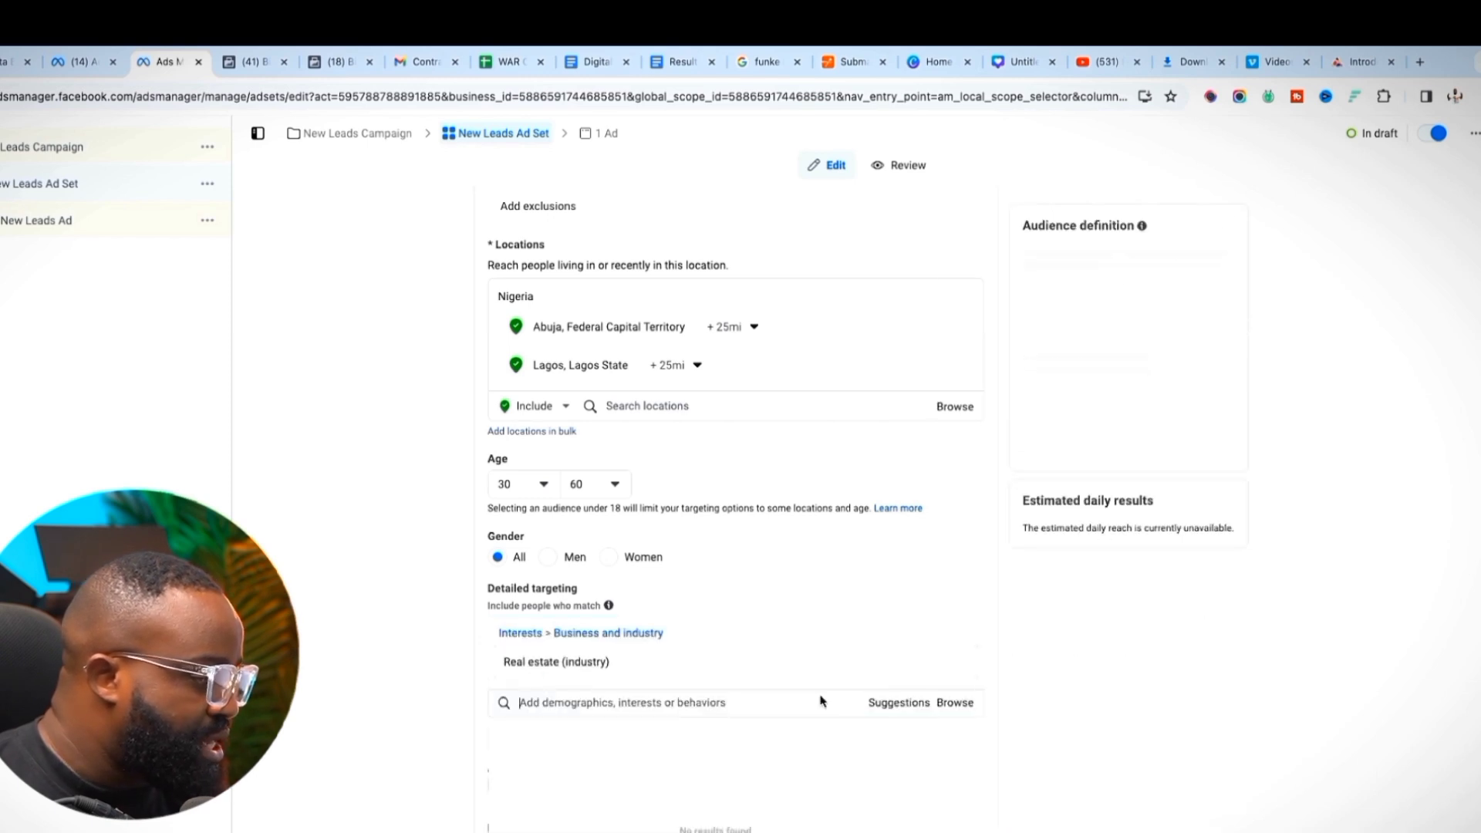
Add Real estate investing, House, Apartment, First-time buyer, New House and Single-family detached home
left_click(872, 703)
scroll(455, 668, "down", 1)
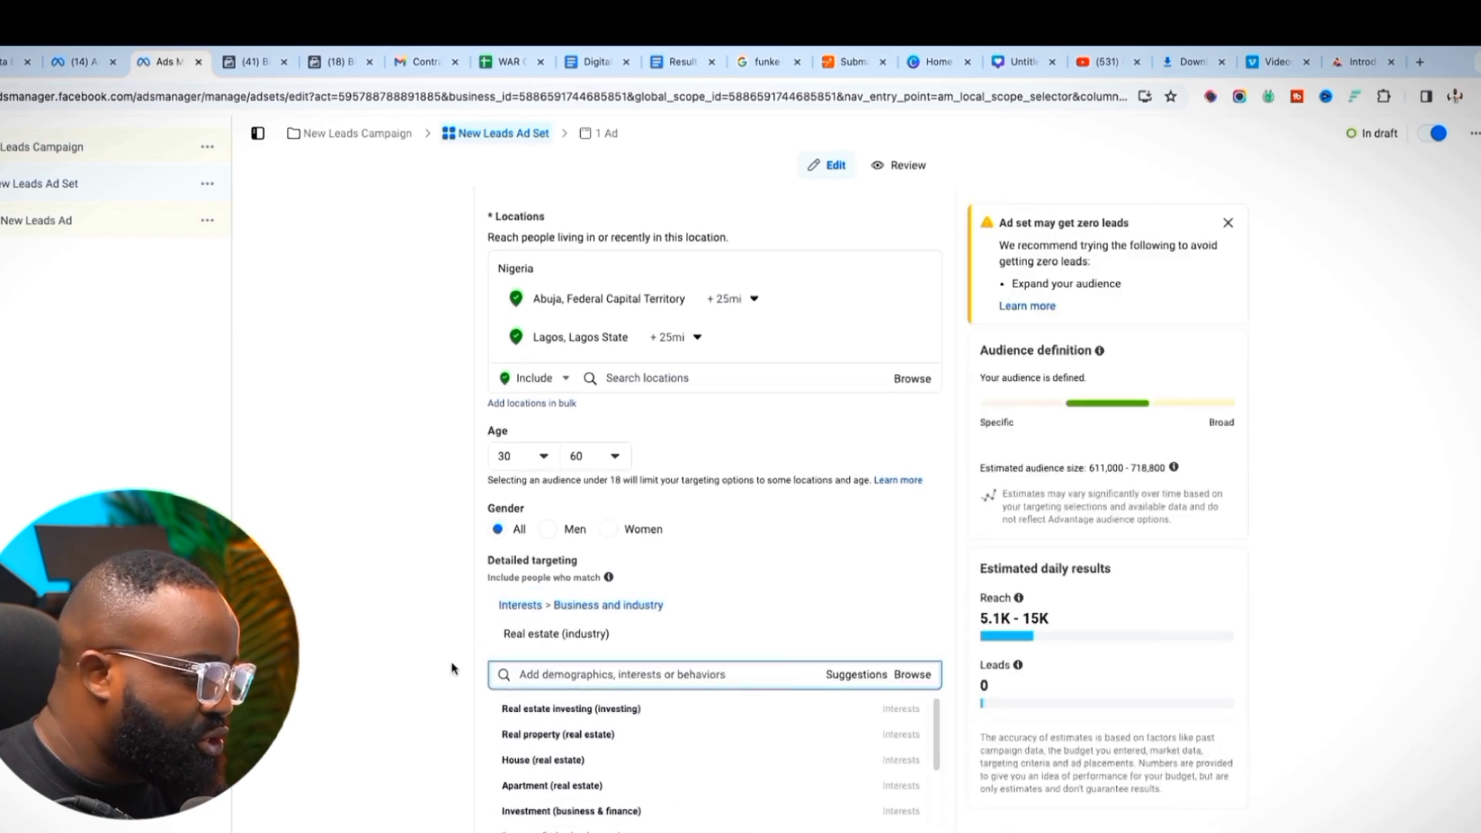
left_click(549, 708)
scroll(444, 713, "down", 1)
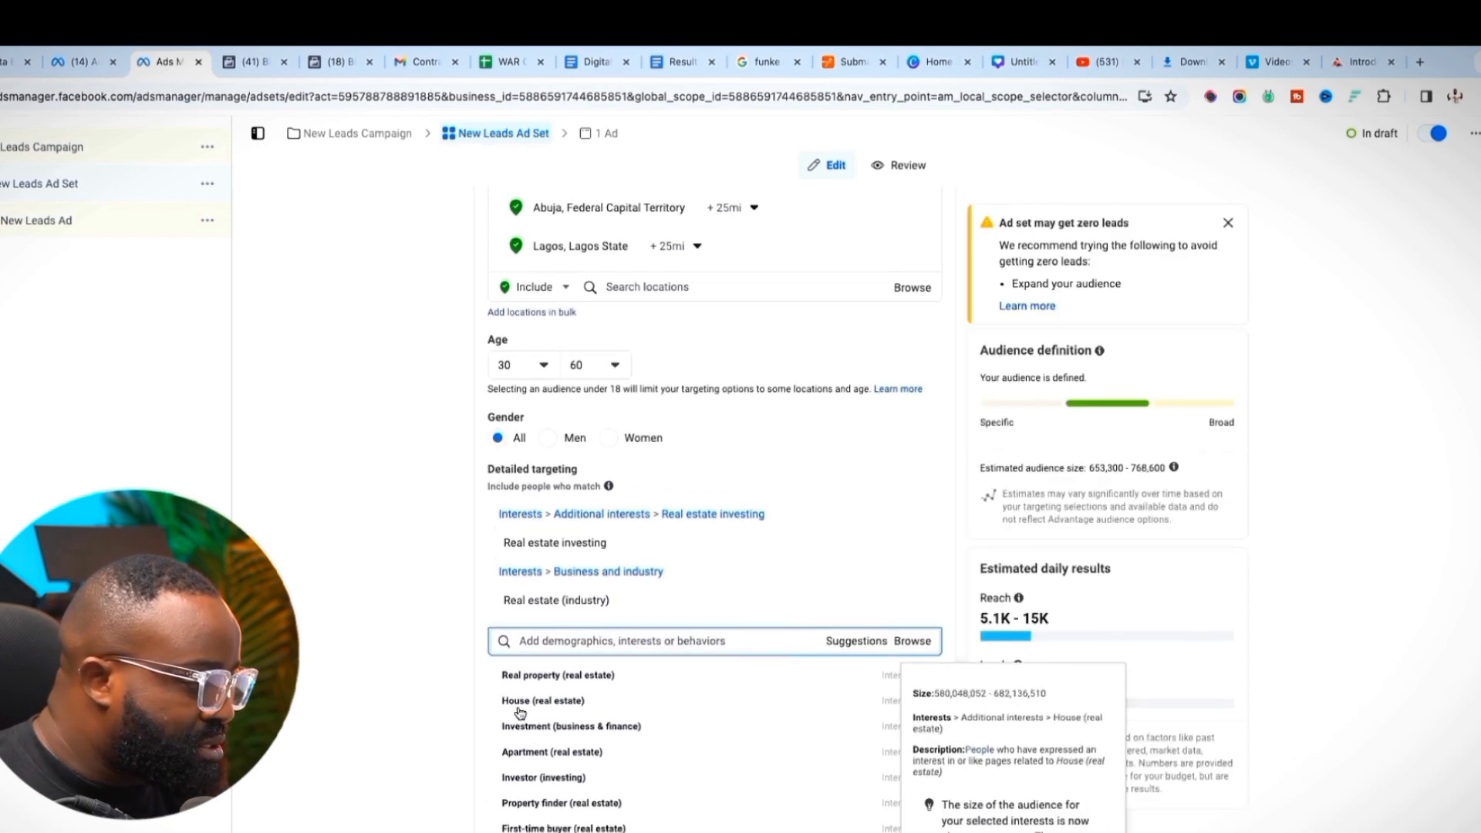
left_click(525, 791)
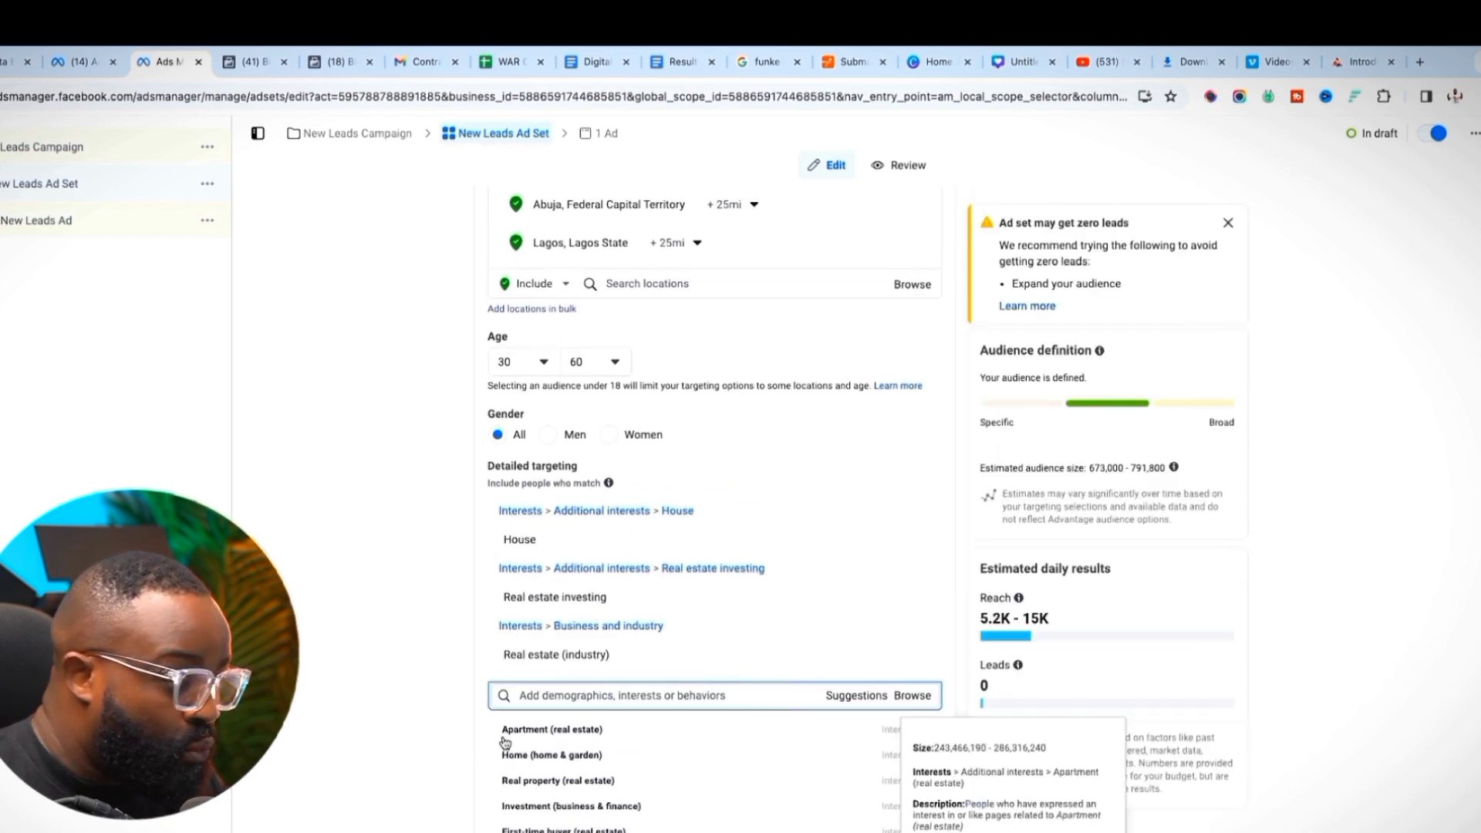
left_click(511, 734)
scroll(397, 733, "down", 2)
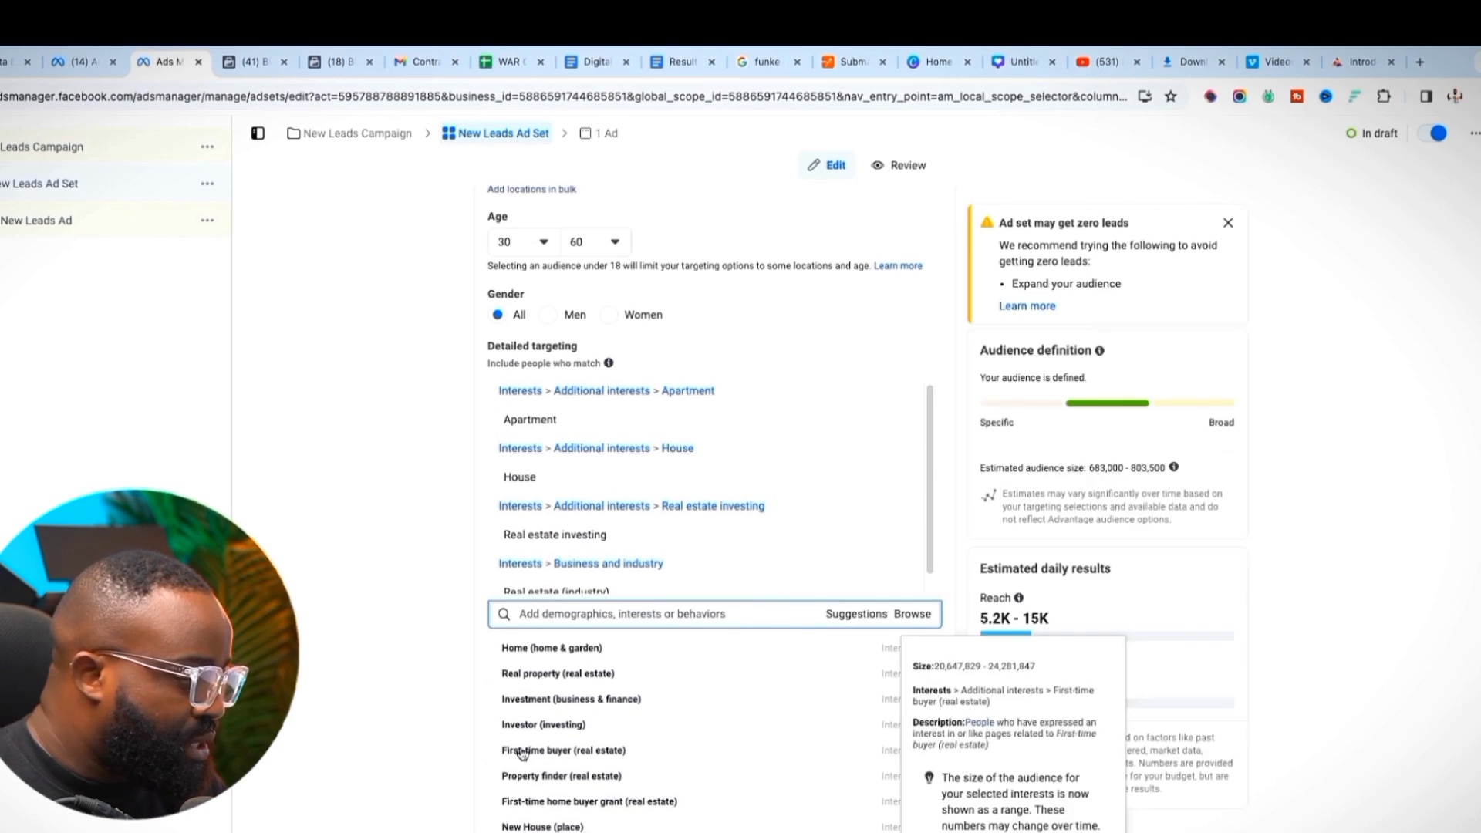
left_click(521, 752)
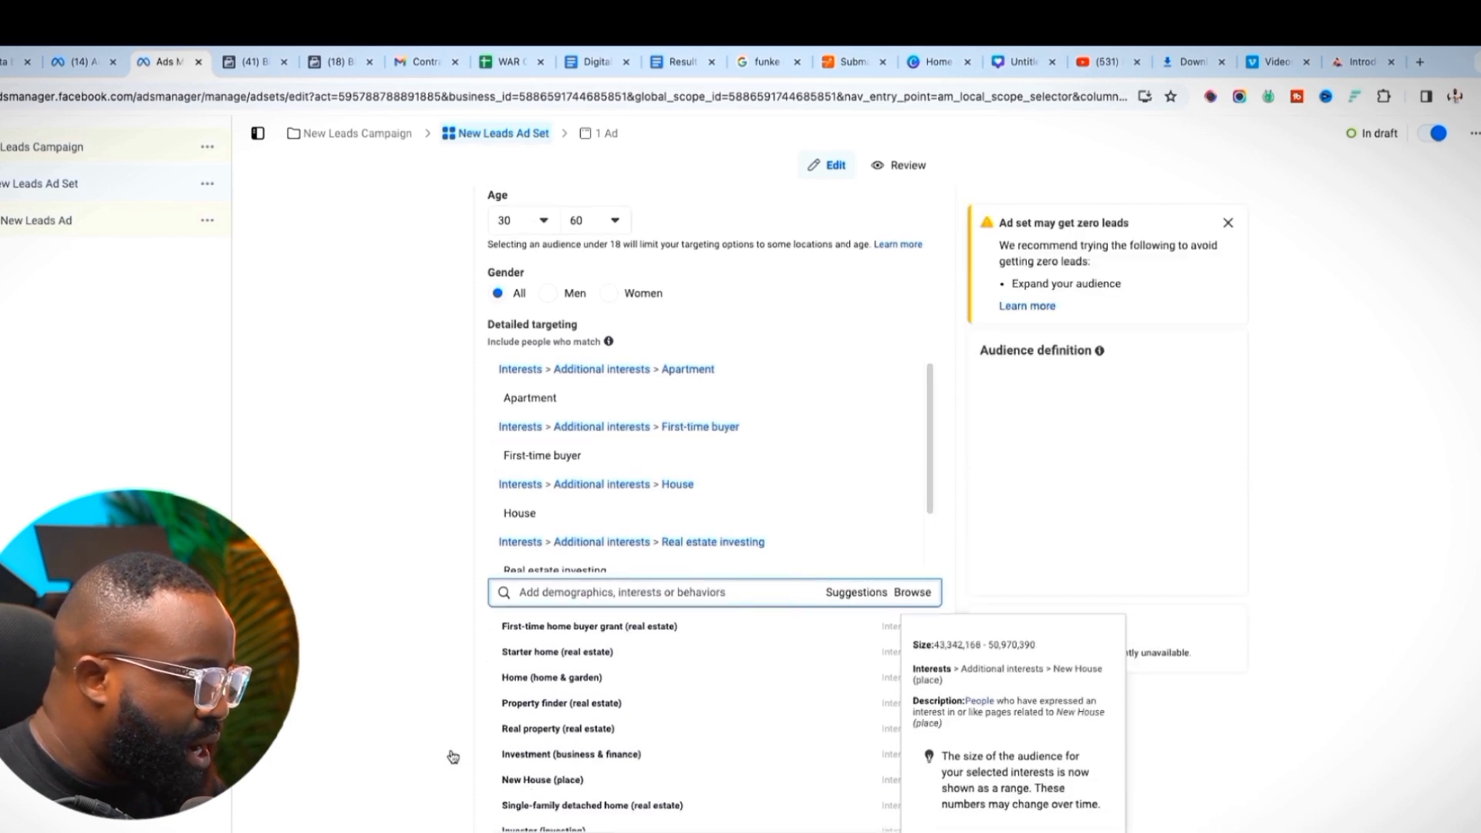
left_click(534, 779)
left_click(447, 729)
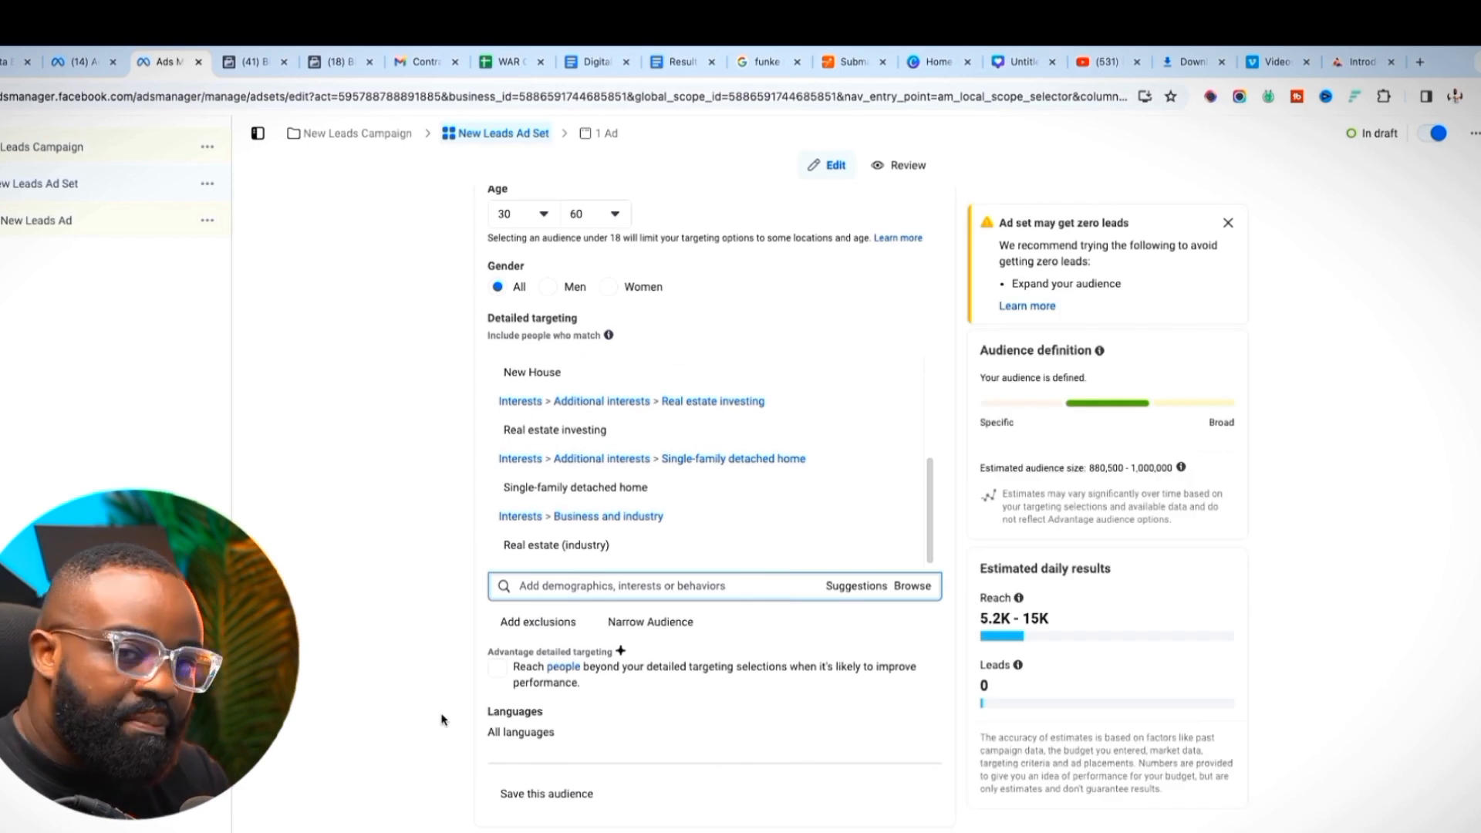
Switch the ad set's placements from Advantage+ to Manual placements
scroll(404, 684, "down", 1)
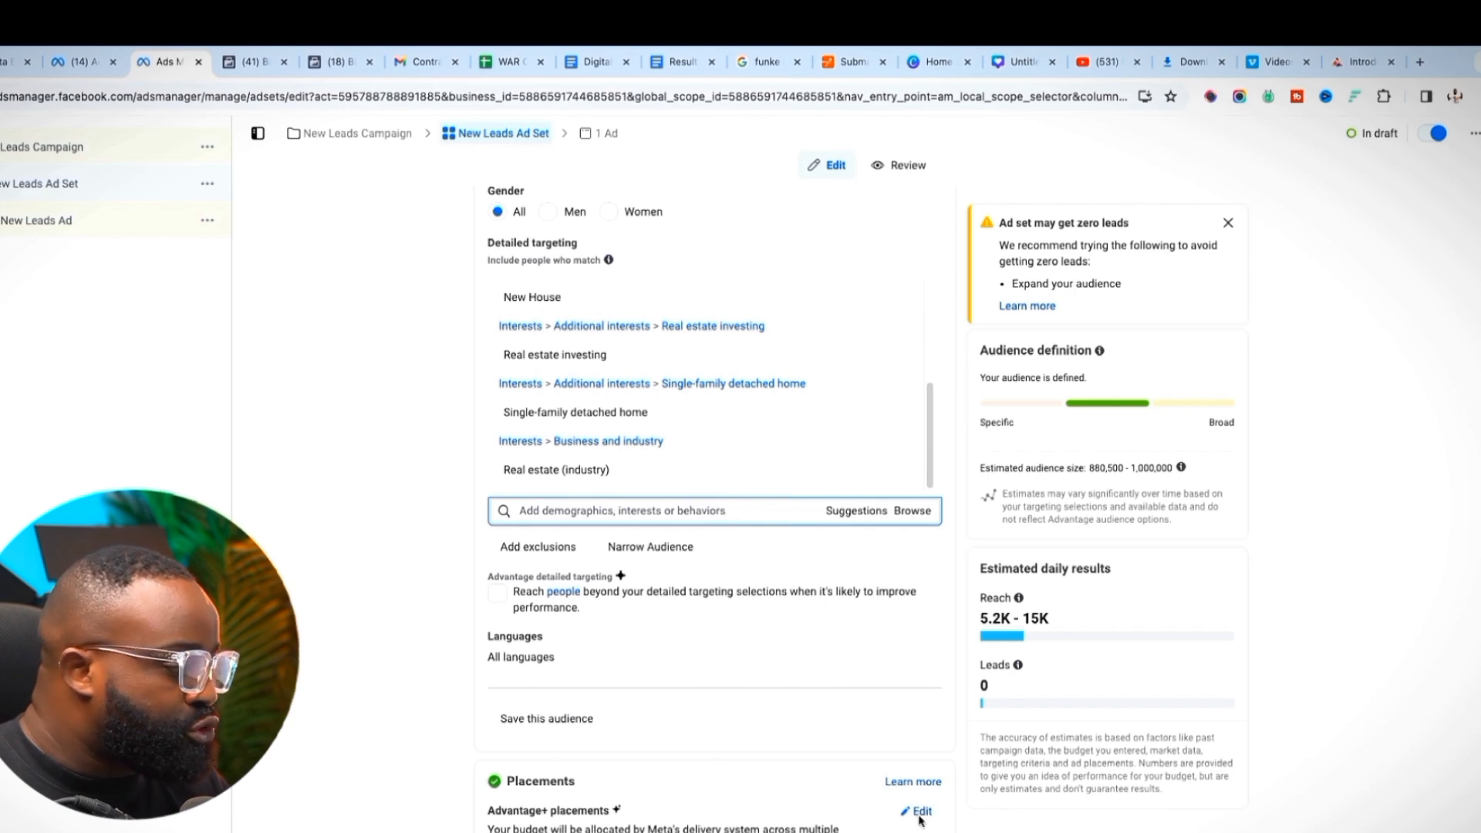
left_click(918, 815)
scroll(469, 766, "down", 1)
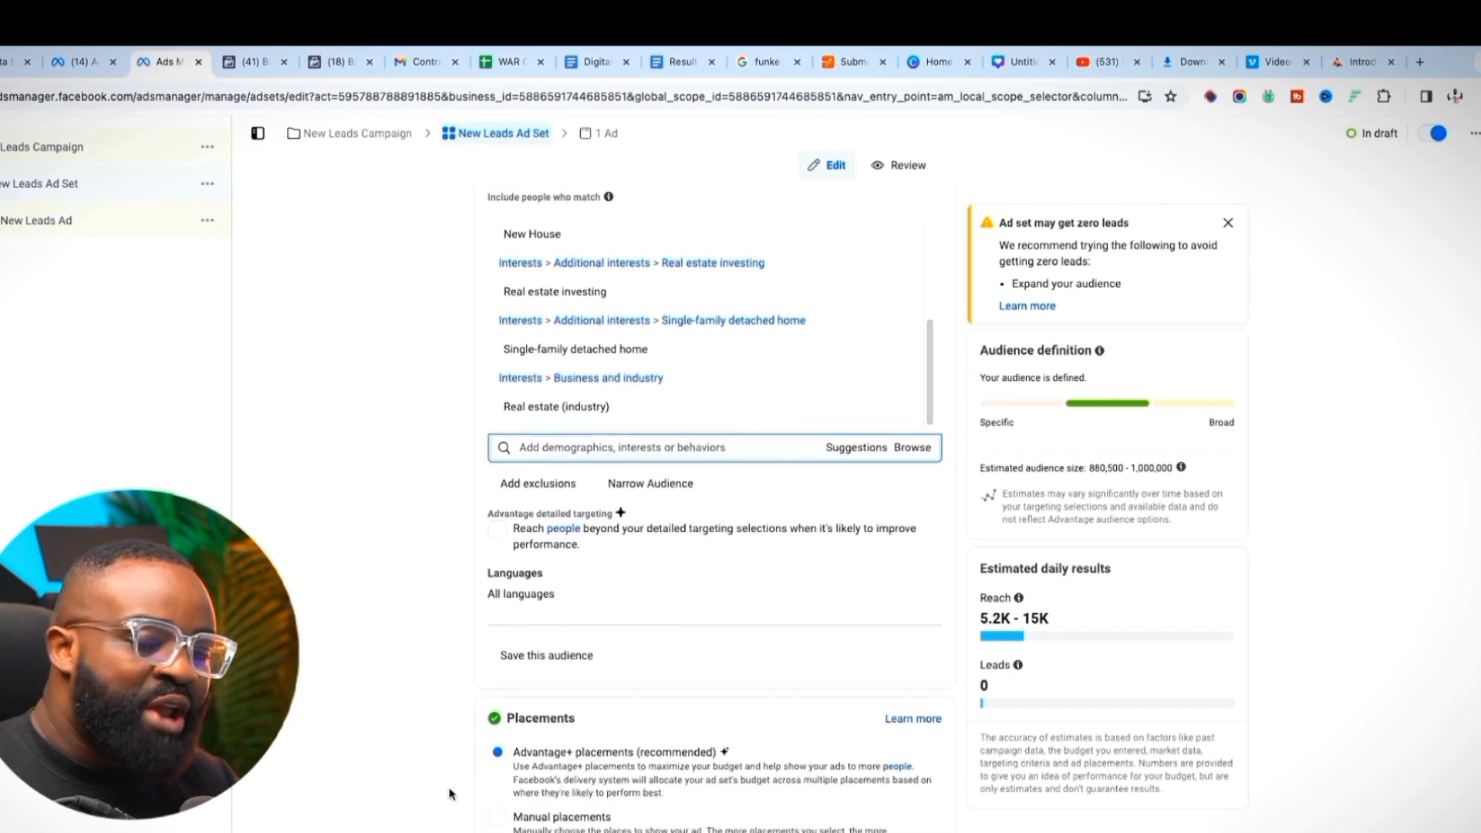
left_click(498, 818)
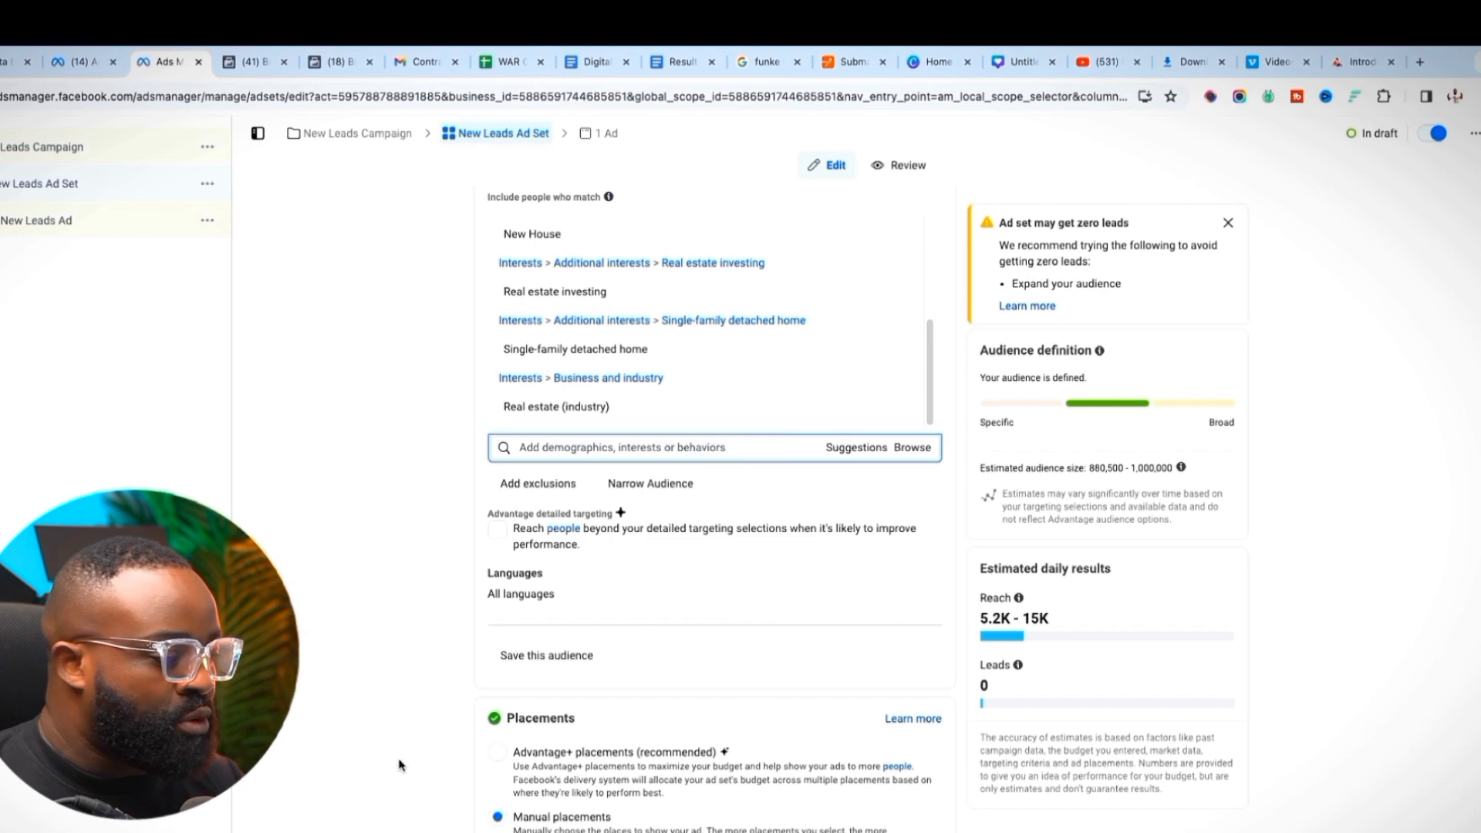
scroll(398, 765, "down", 2)
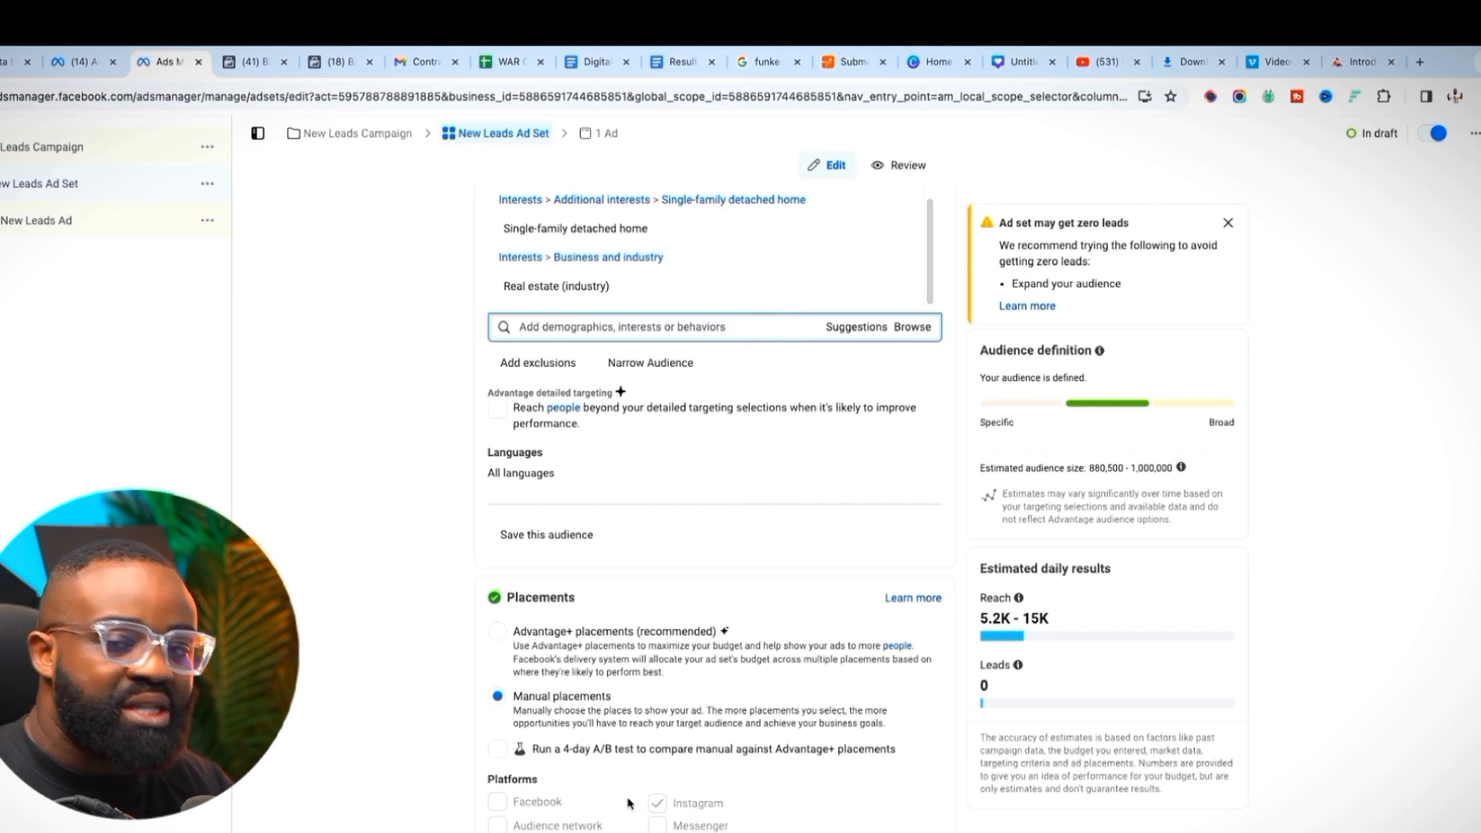
Expand the Feeds and the Stories and Reels placements to review the ticked Instagram placements
scroll(629, 803, "down", 3)
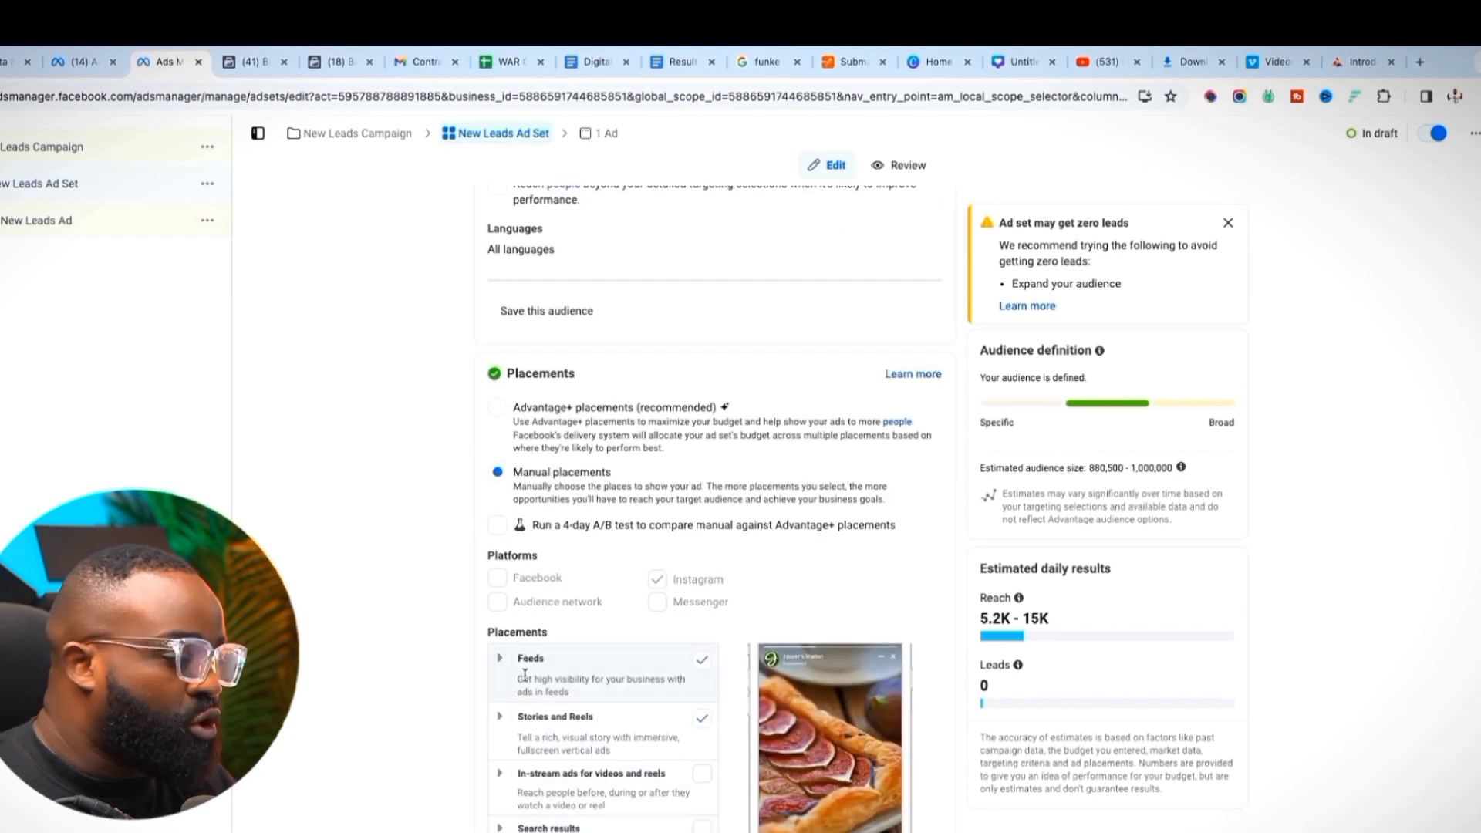
left_click(495, 661)
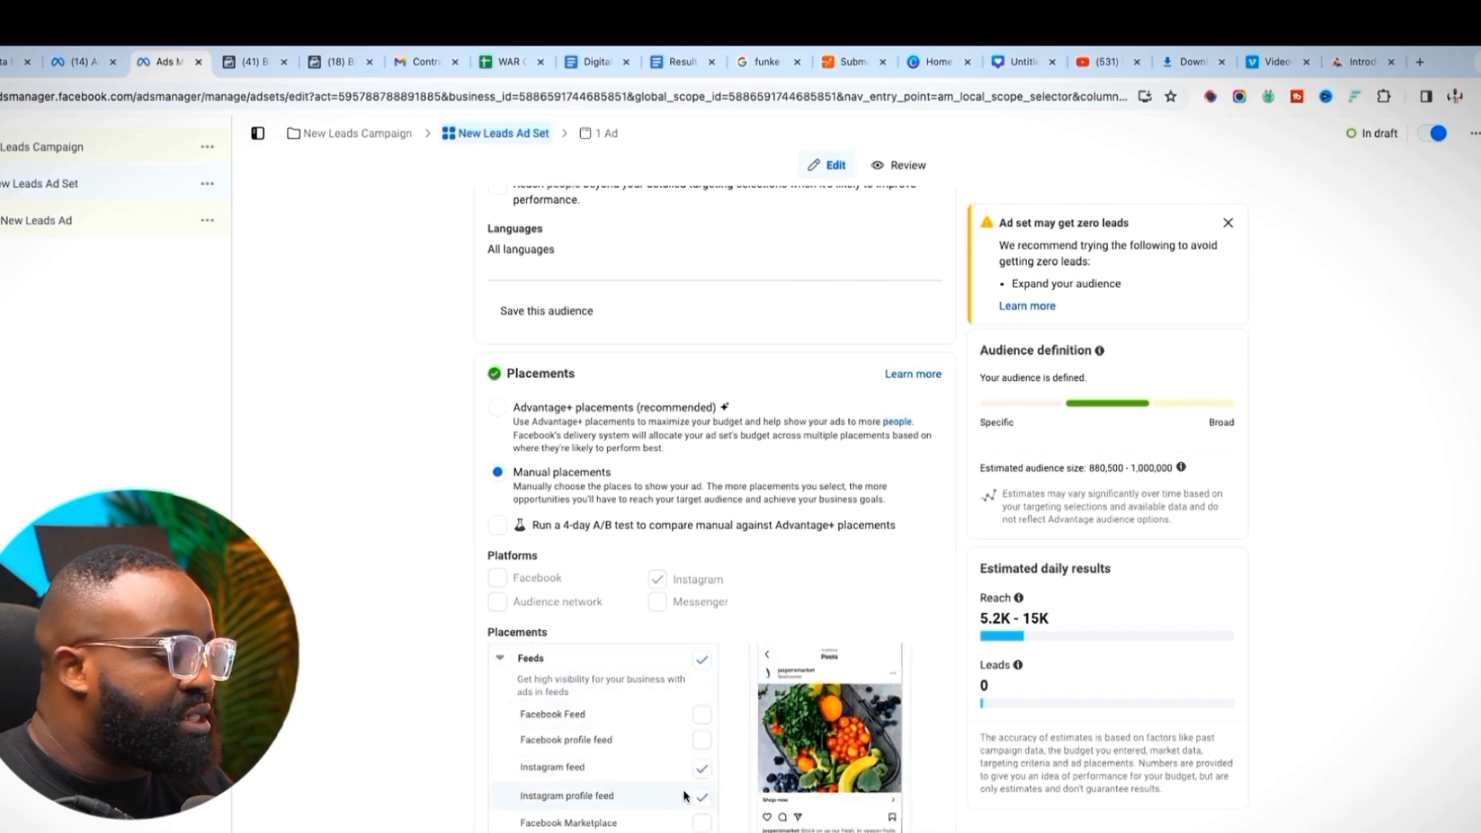
scroll(663, 818, "down", 1)
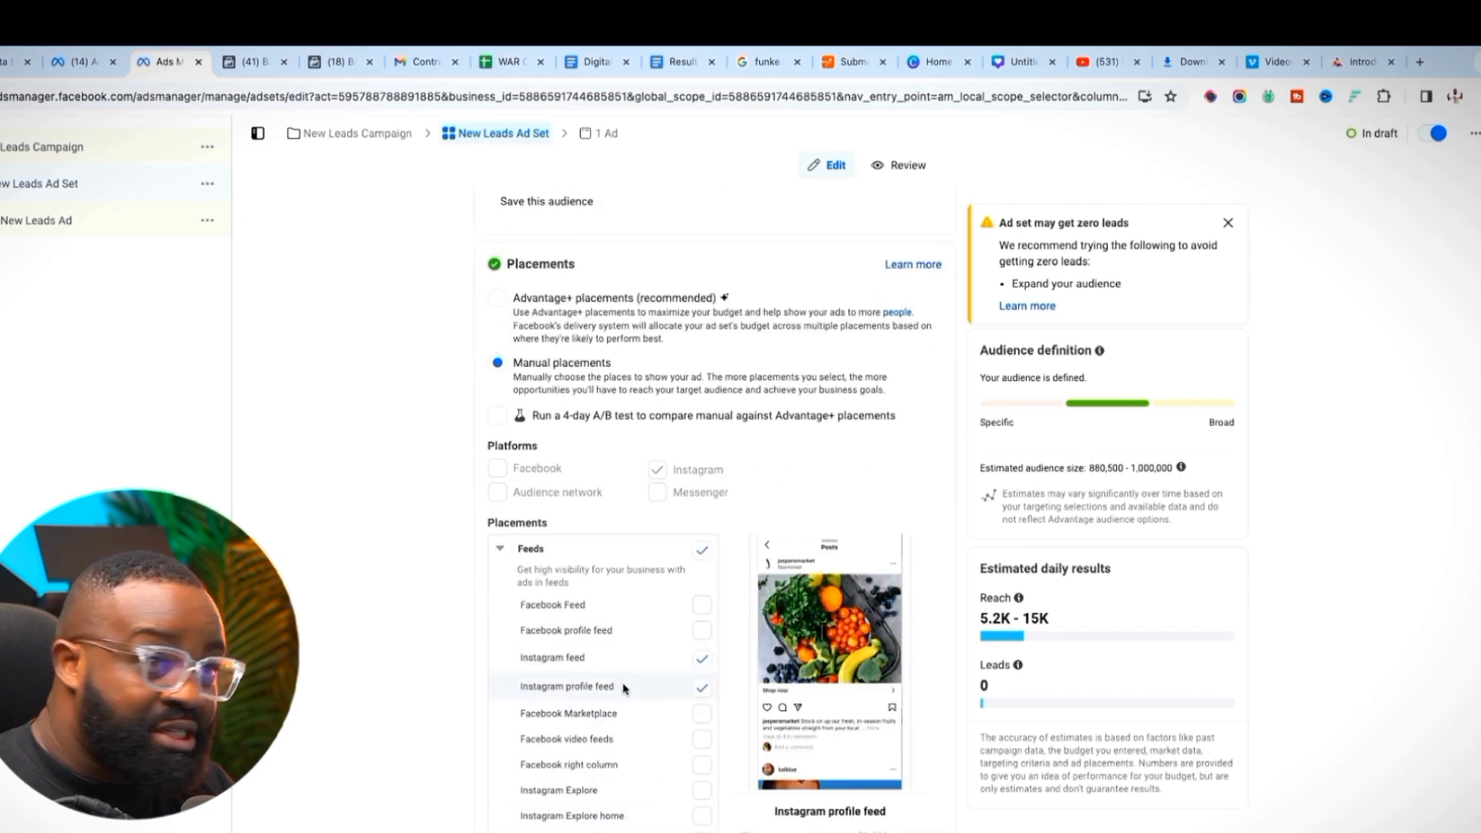
scroll(641, 758, "down", 3)
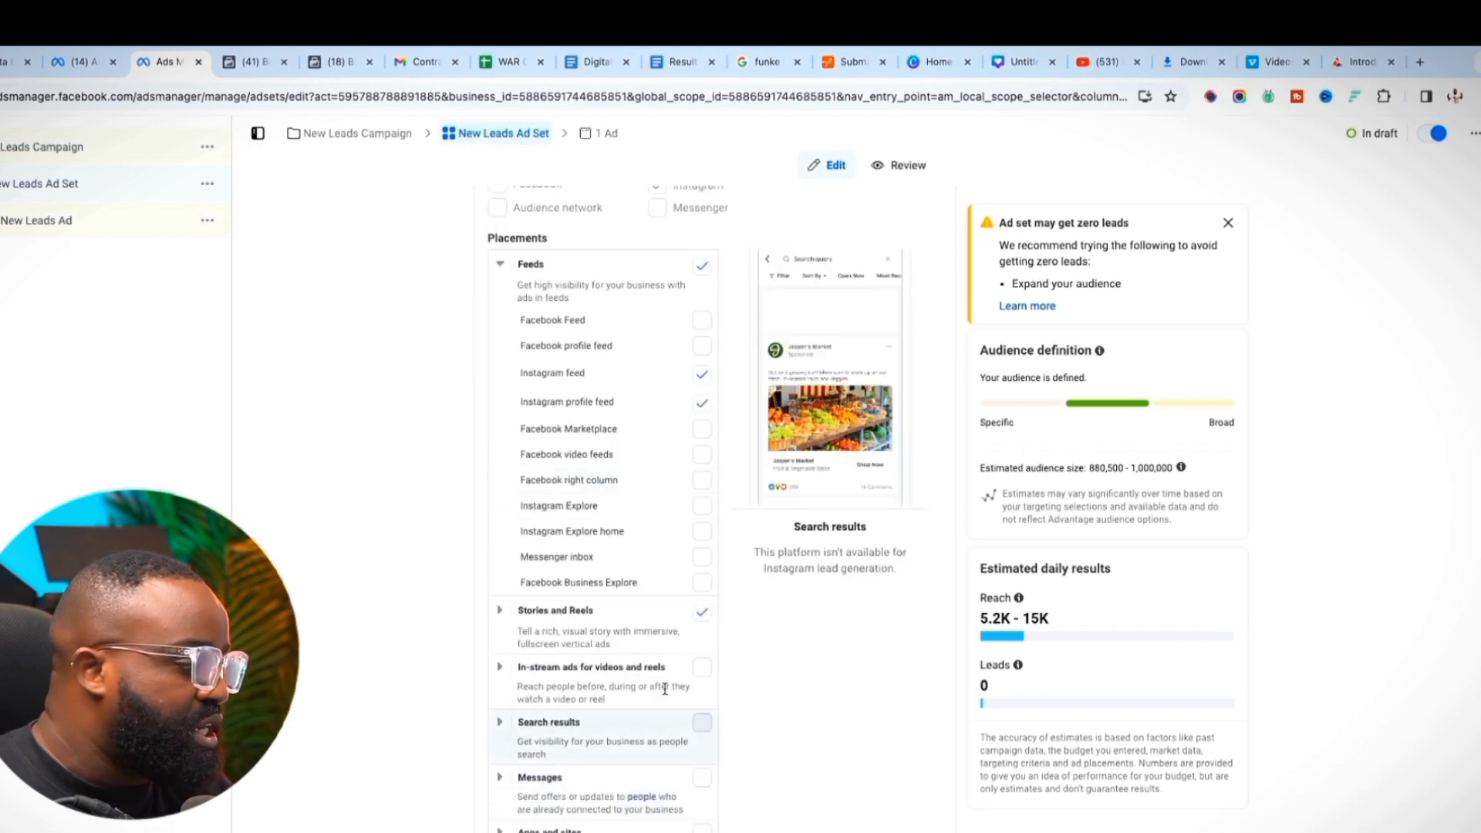
left_click(498, 612)
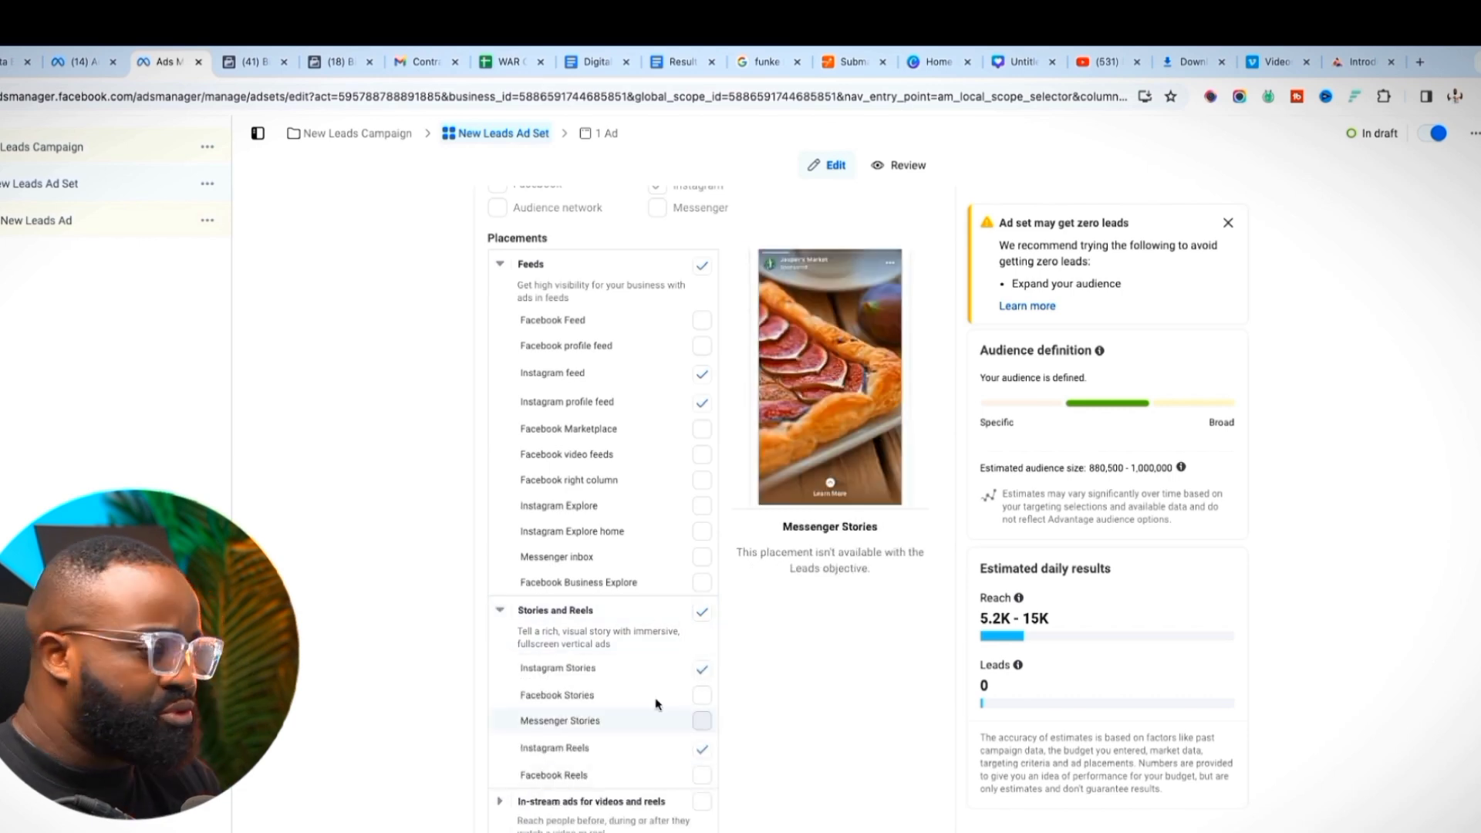
scroll(887, 784, "down", 1)
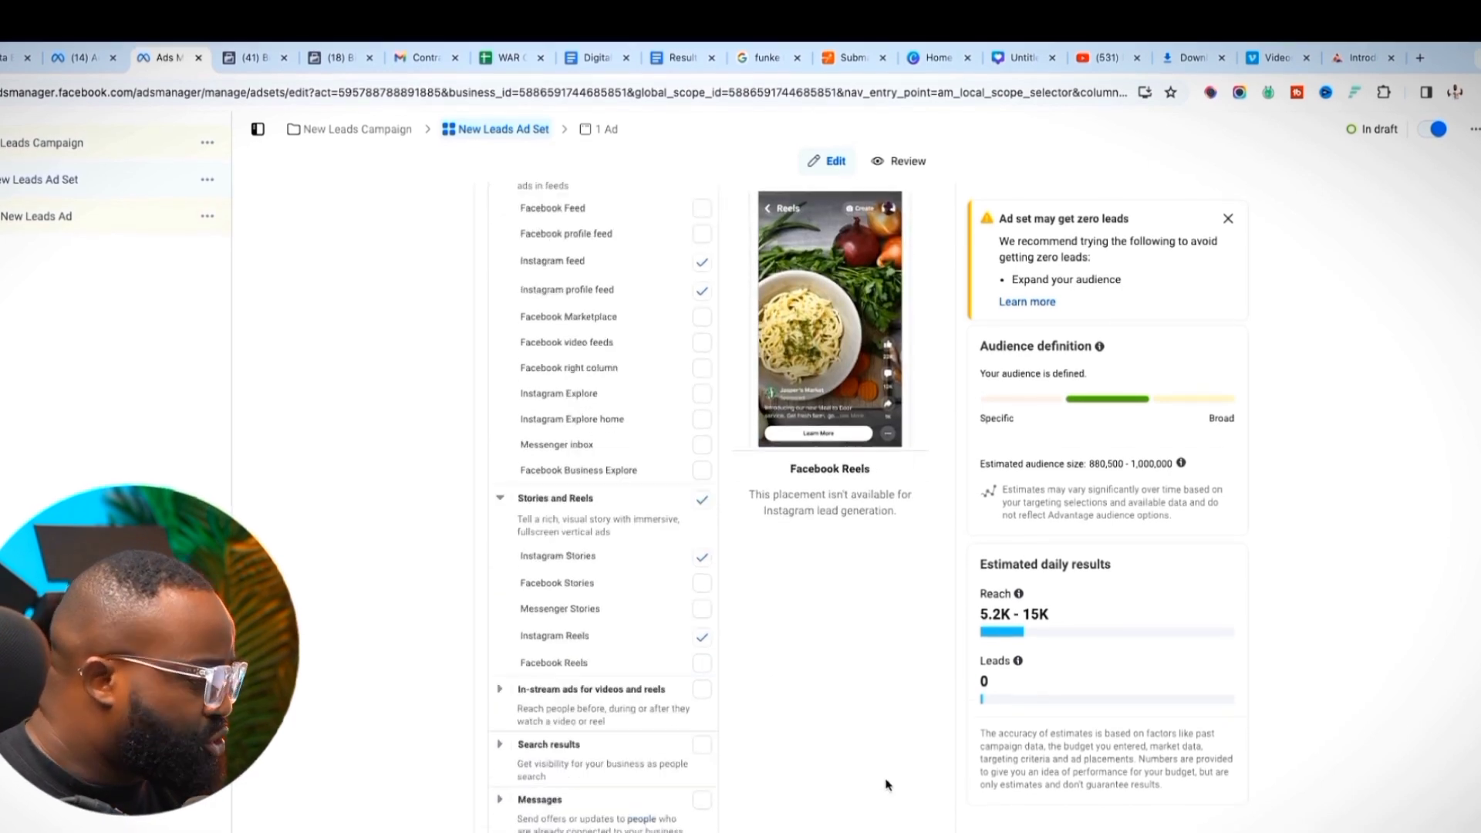
scroll(883, 800, "down", 1)
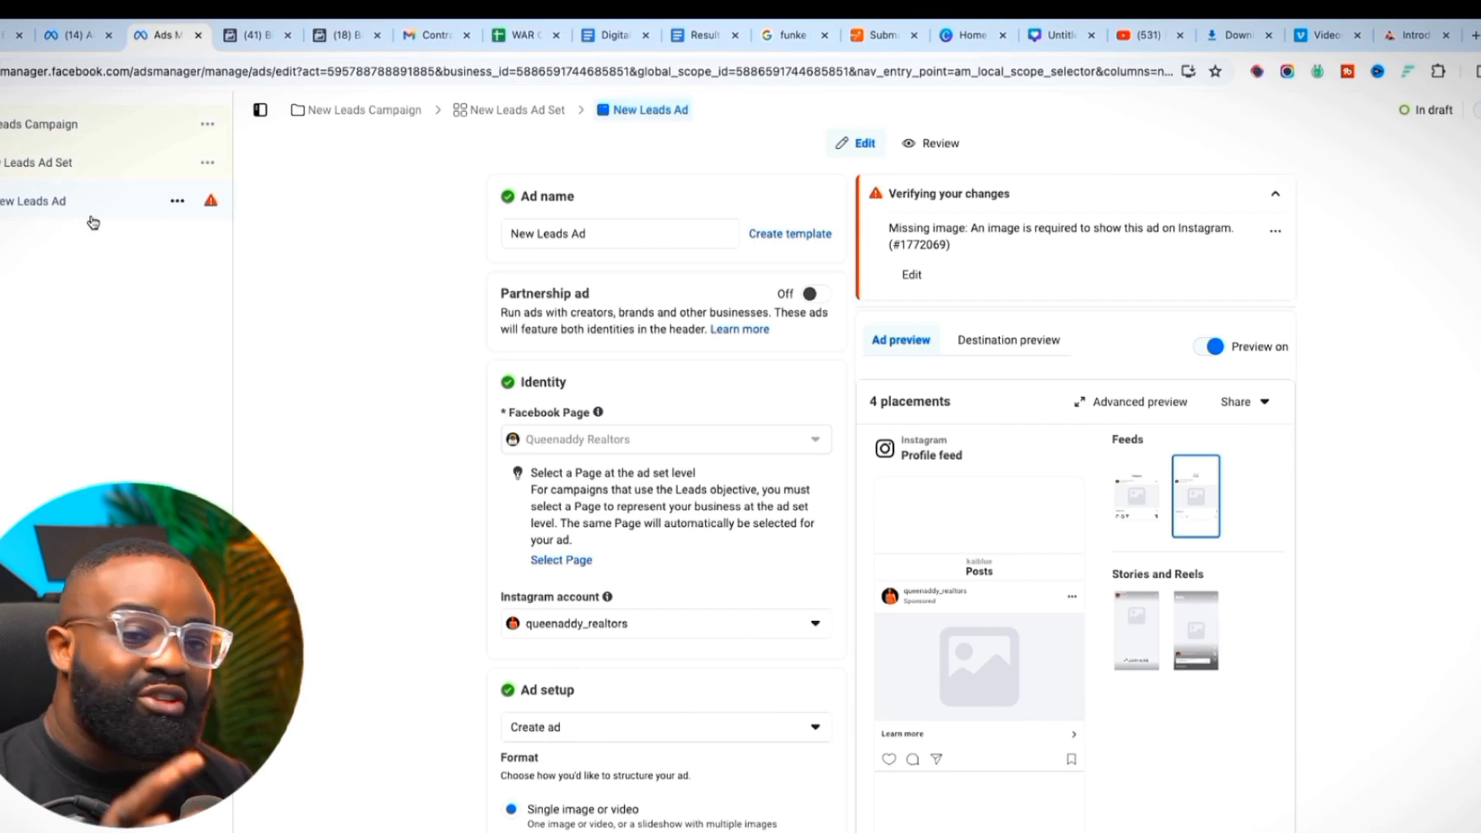
scroll(541, 551, "down", 1)
scroll(541, 551, "down", 3)
left_click(604, 516)
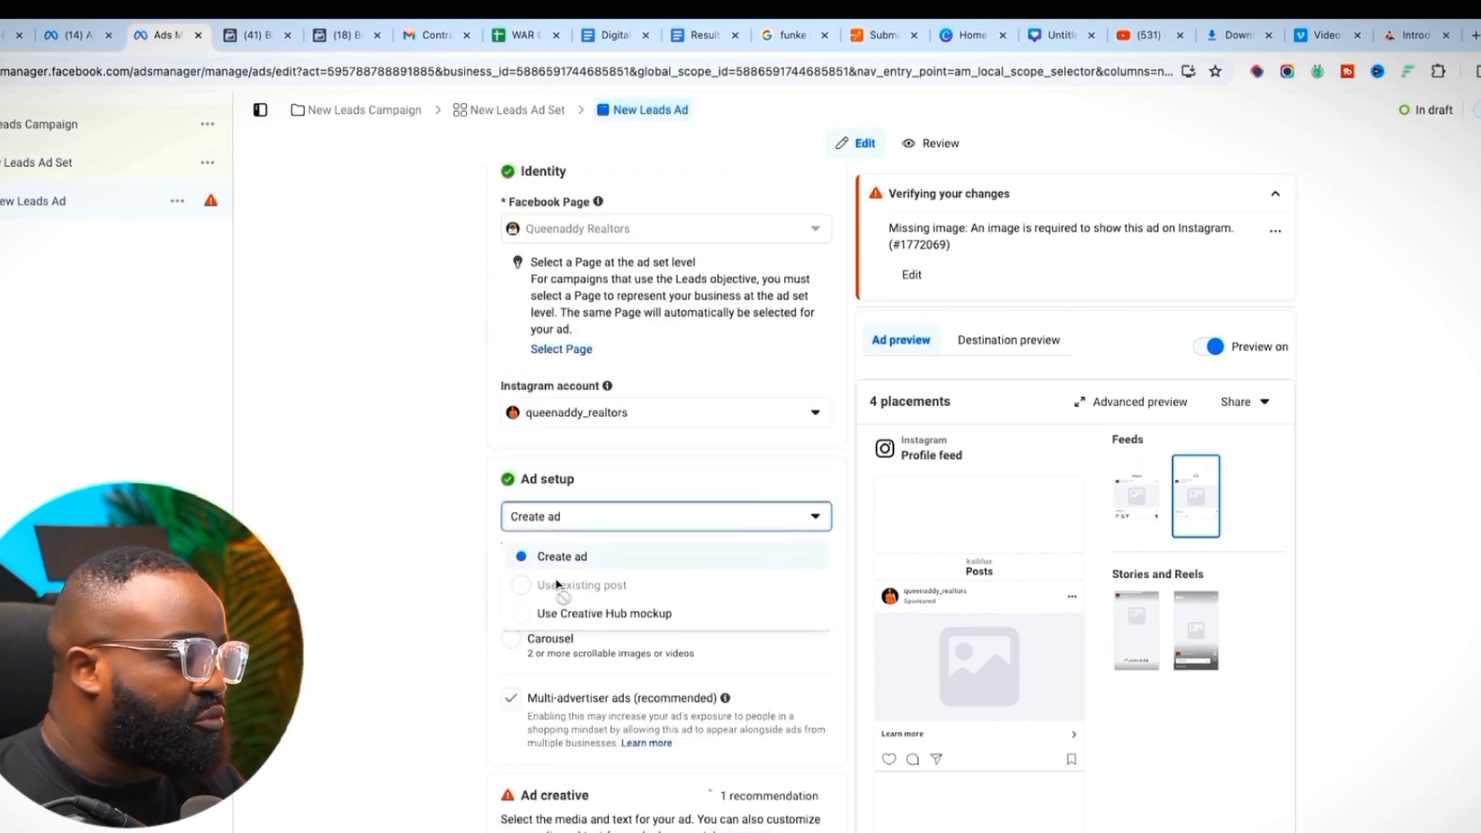
left_click(435, 567)
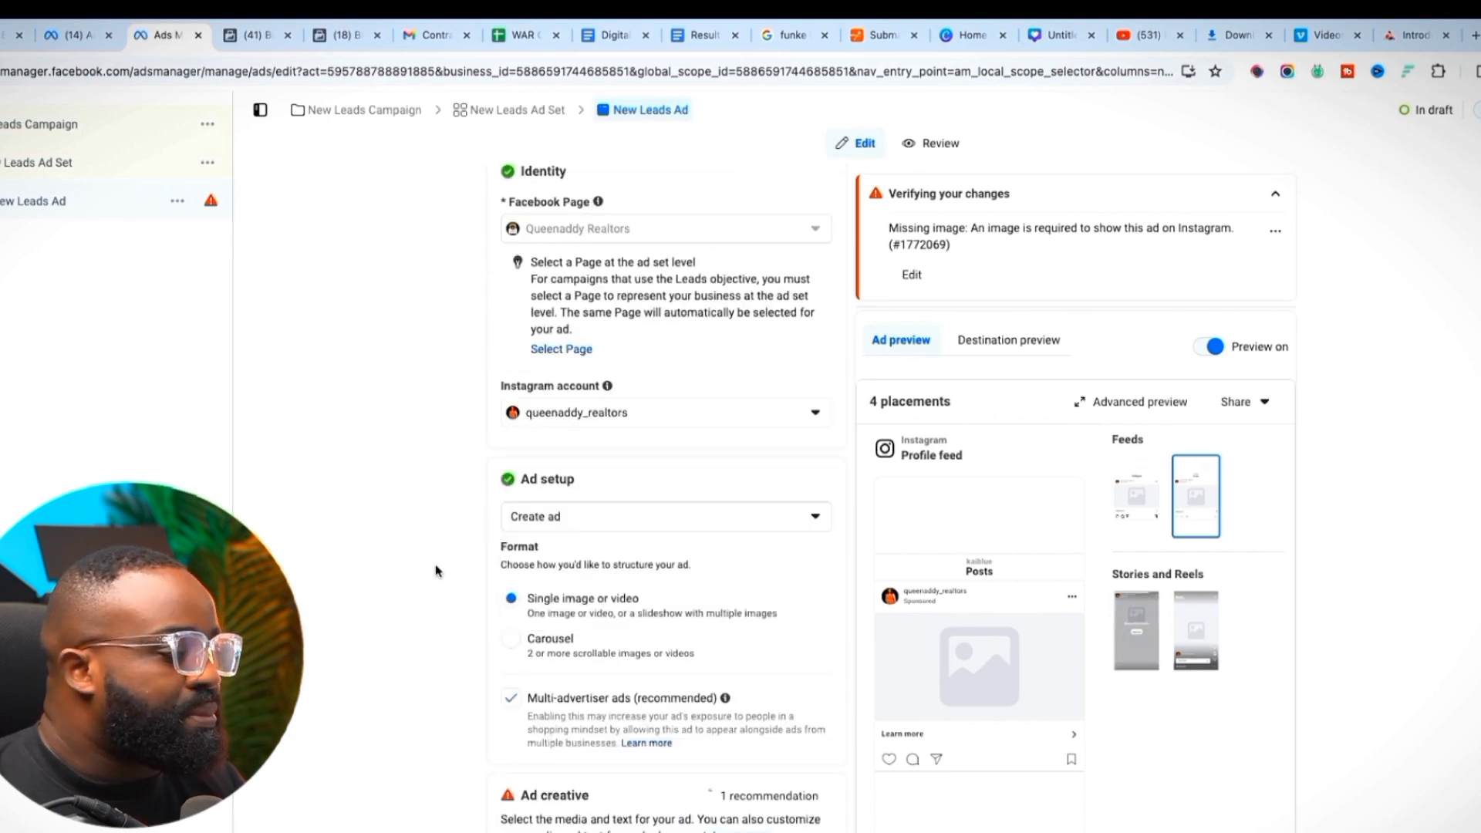
left_click(531, 530)
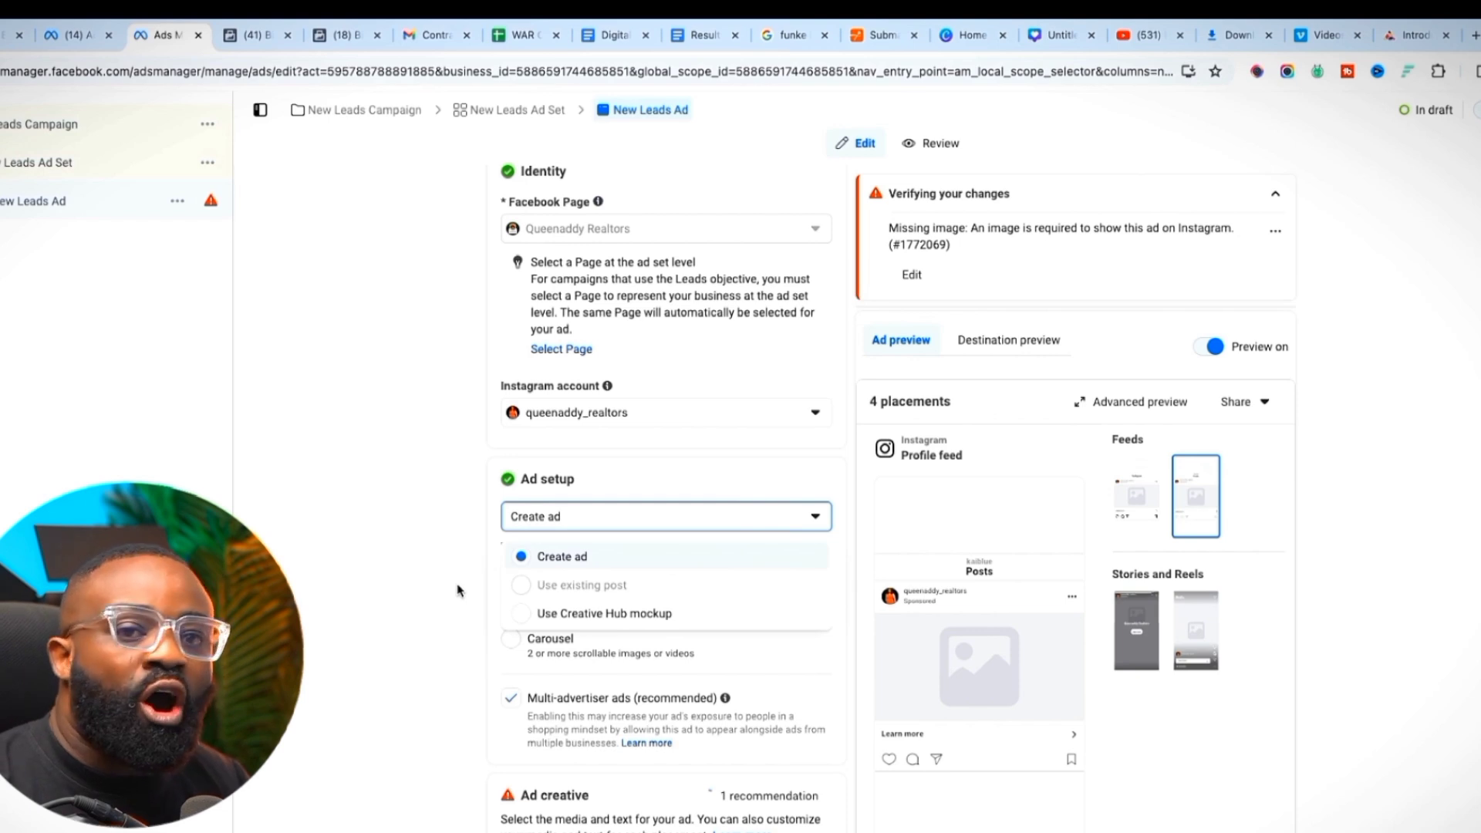
mouse_move(608, 591)
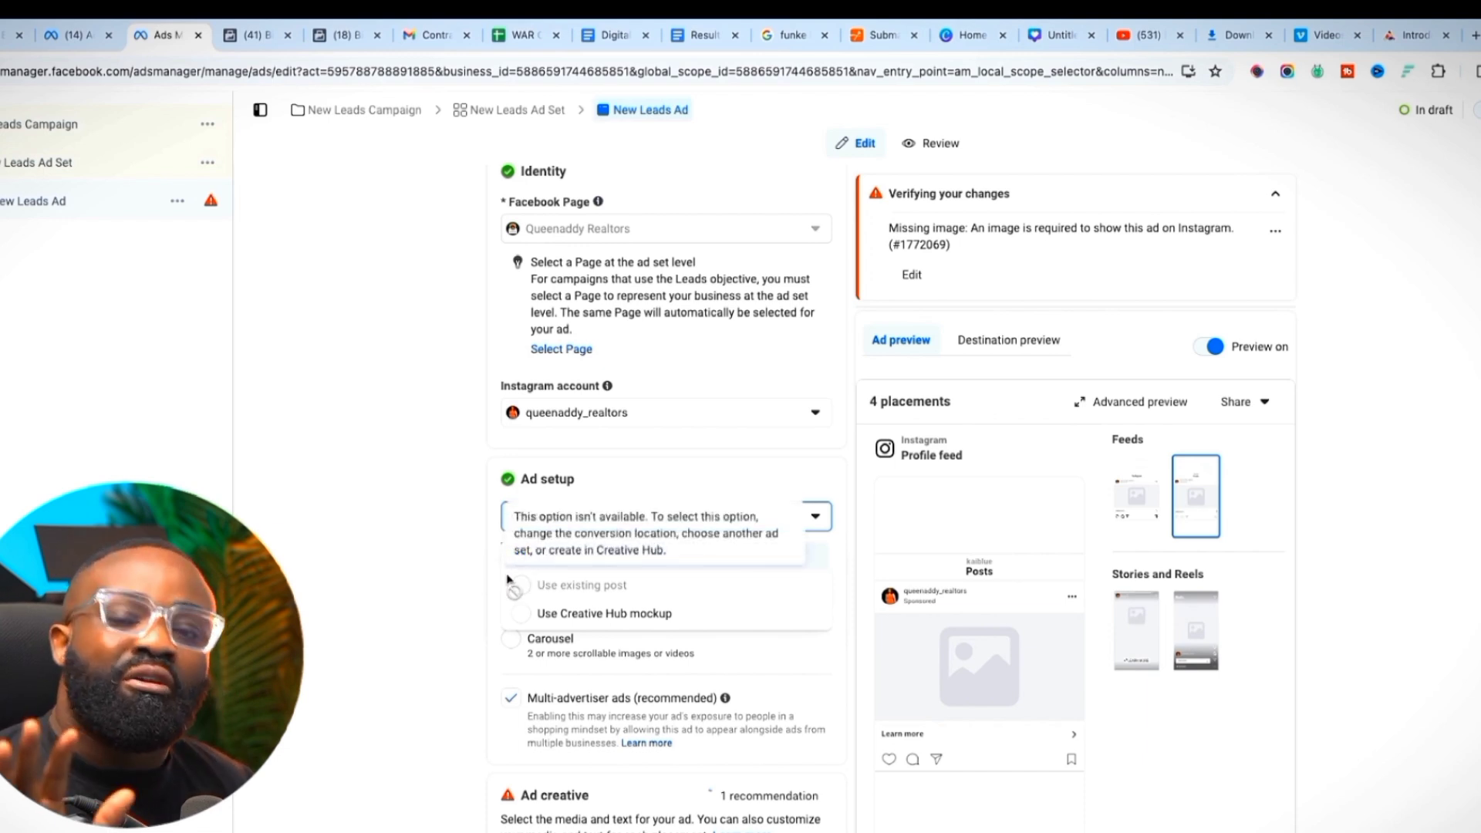
left_click(439, 545)
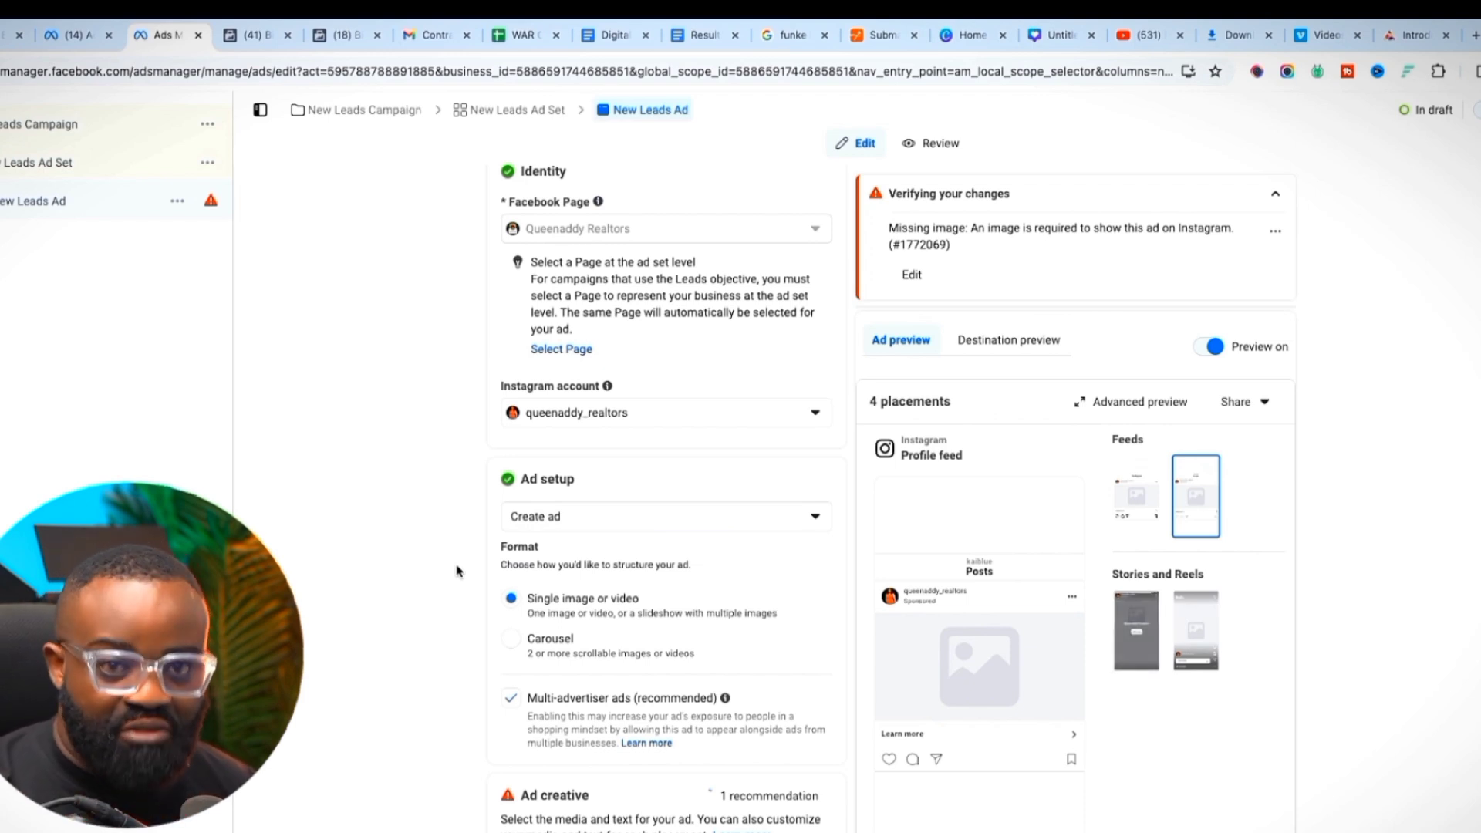
scroll(511, 564, "down", 3)
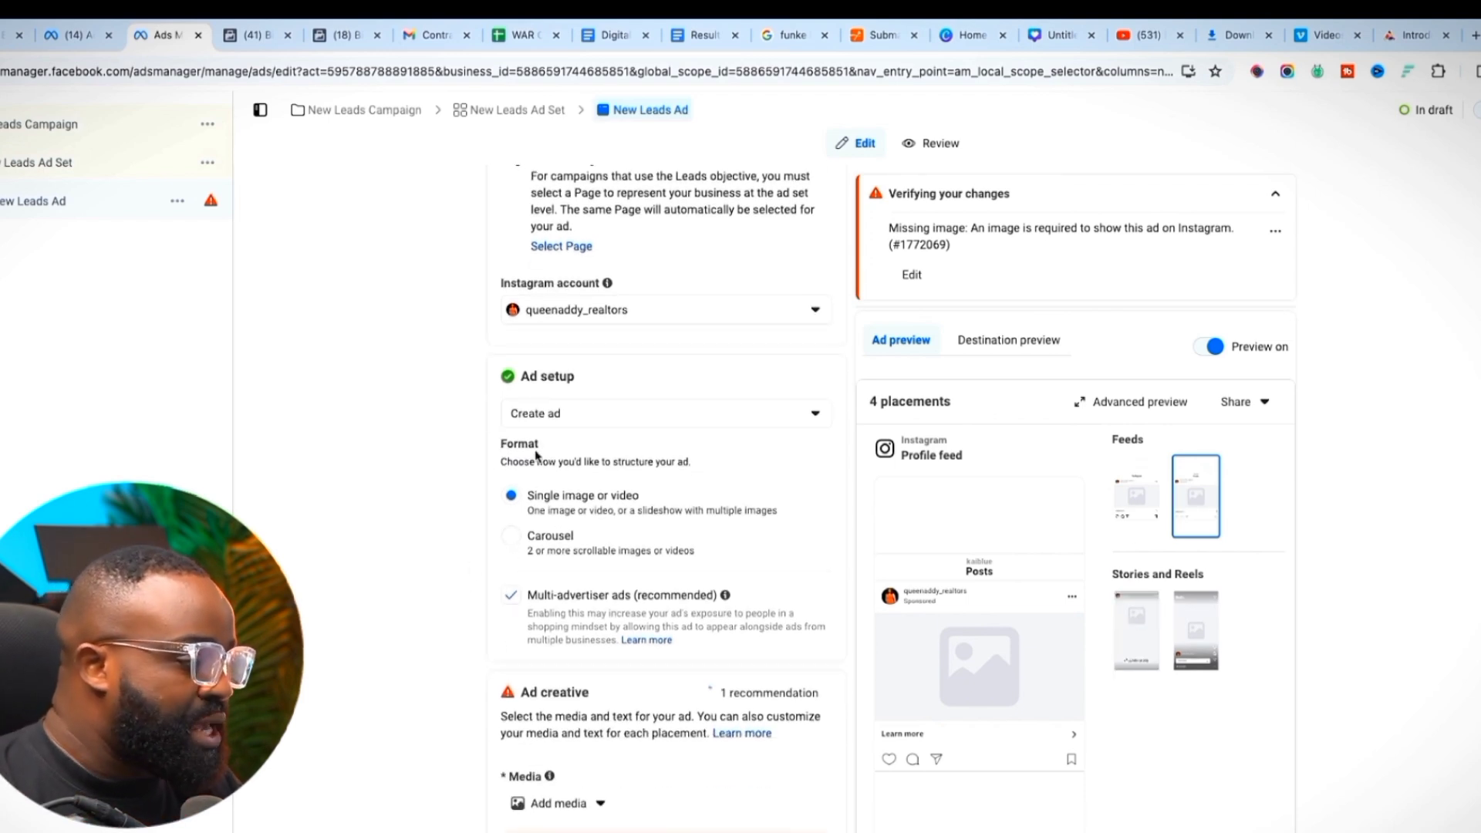
scroll(582, 596, "down", 5)
Add beach front.mp4 as the ad's video, keeping the Advantage+ creative optimizations
left_click(563, 538)
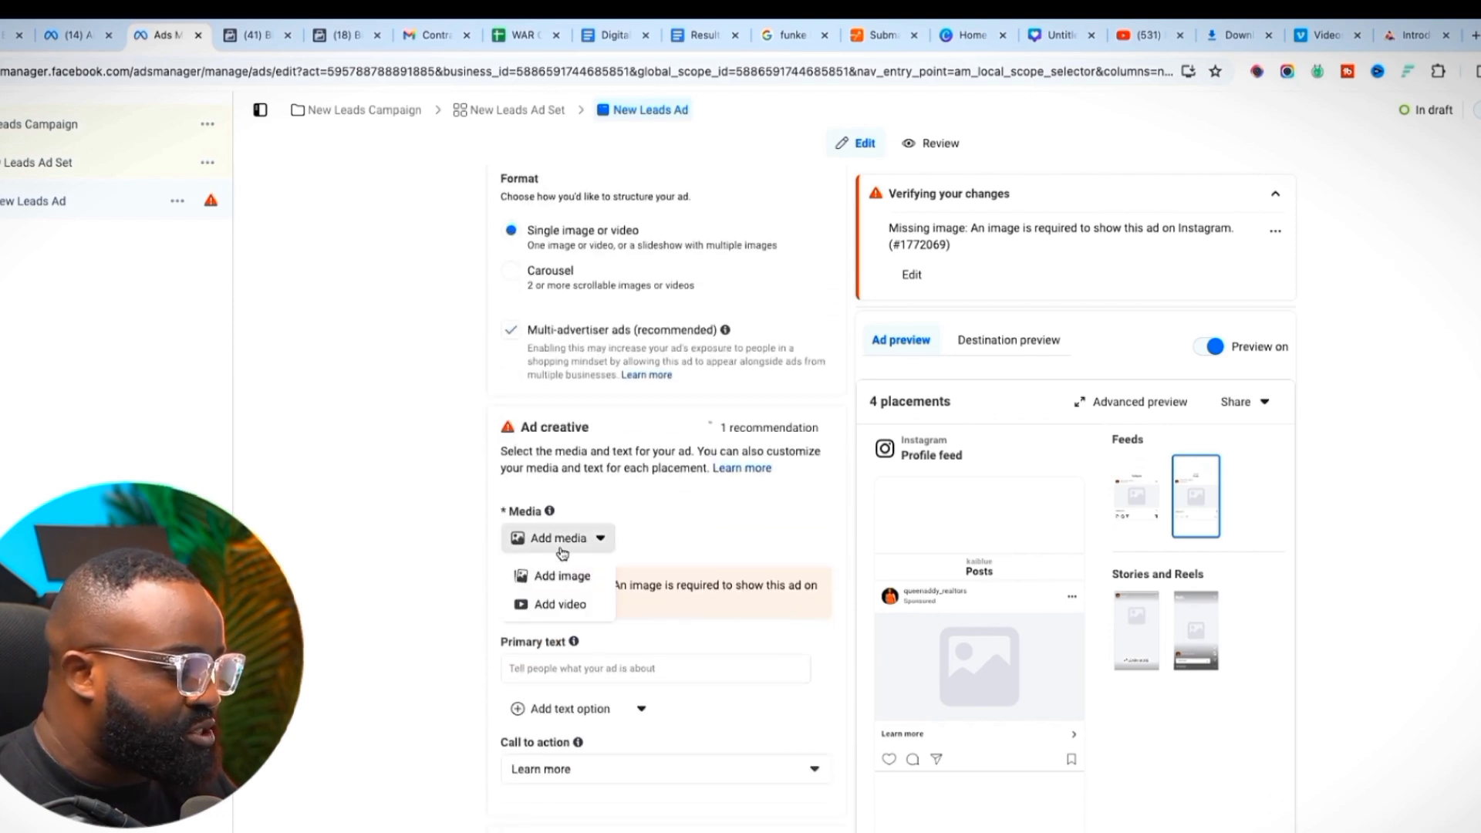
left_click(556, 606)
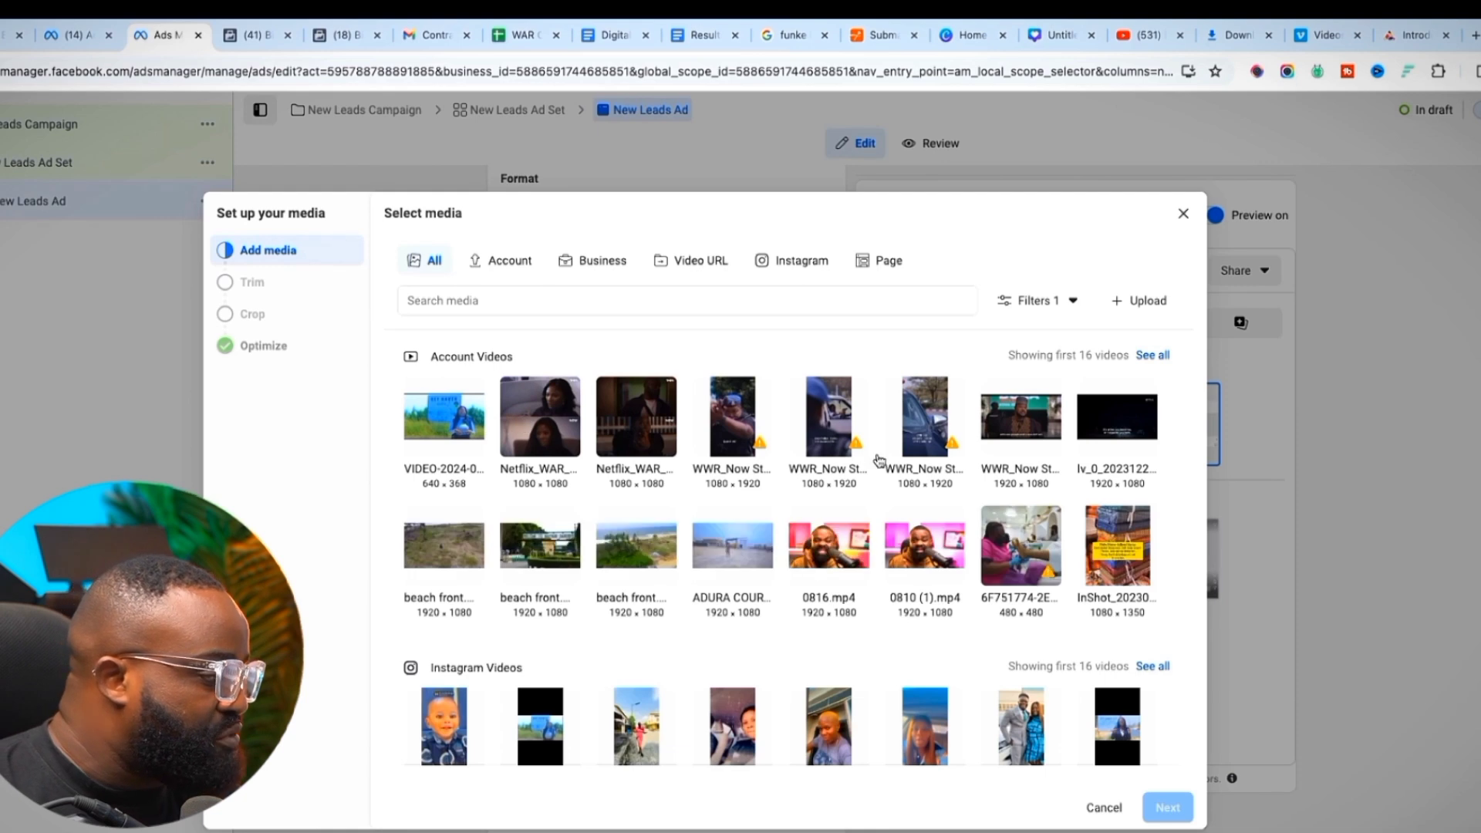
left_click(542, 561)
left_click(1167, 807)
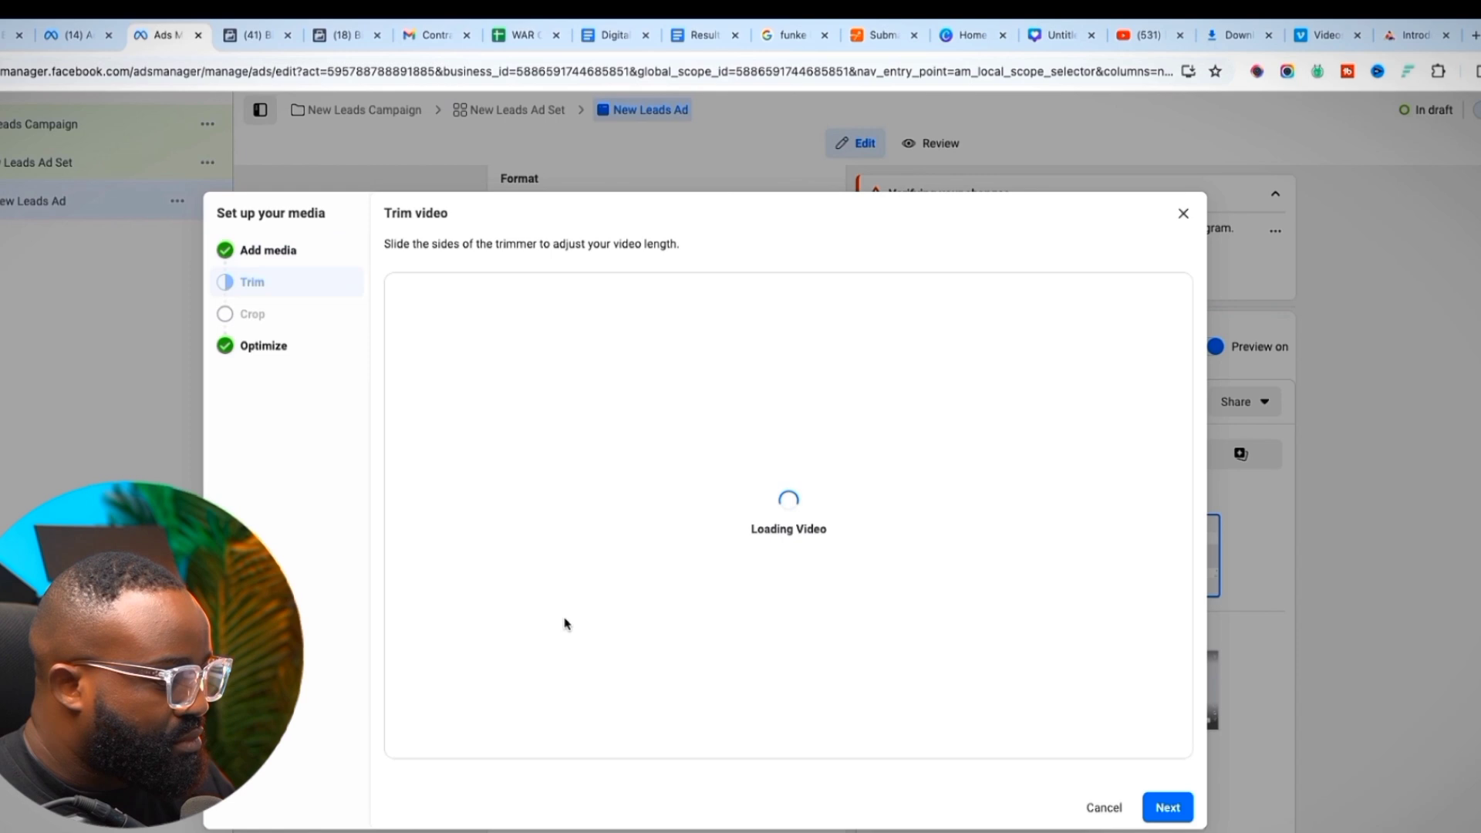
left_click(1167, 807)
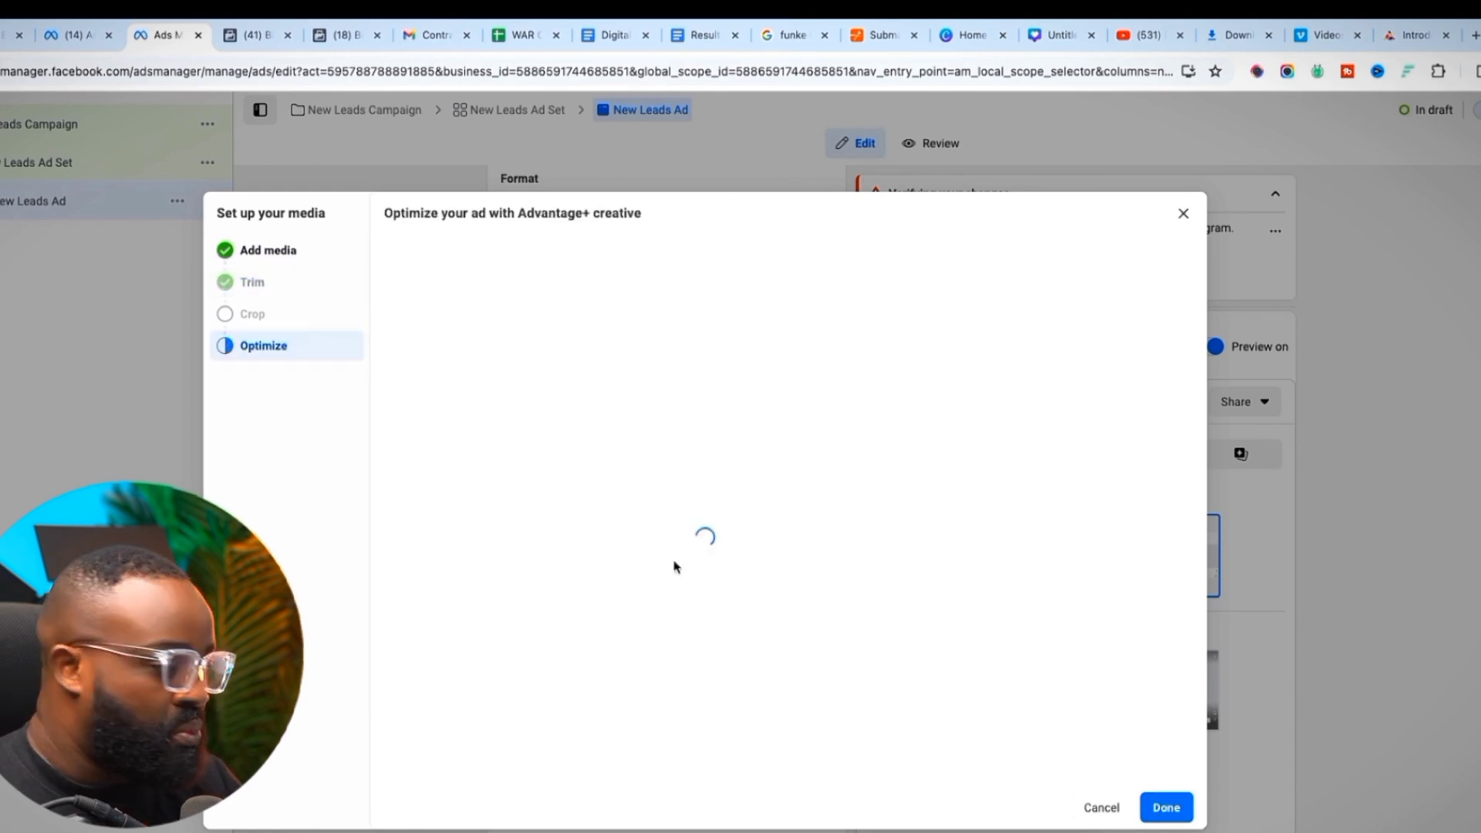
left_click(1167, 807)
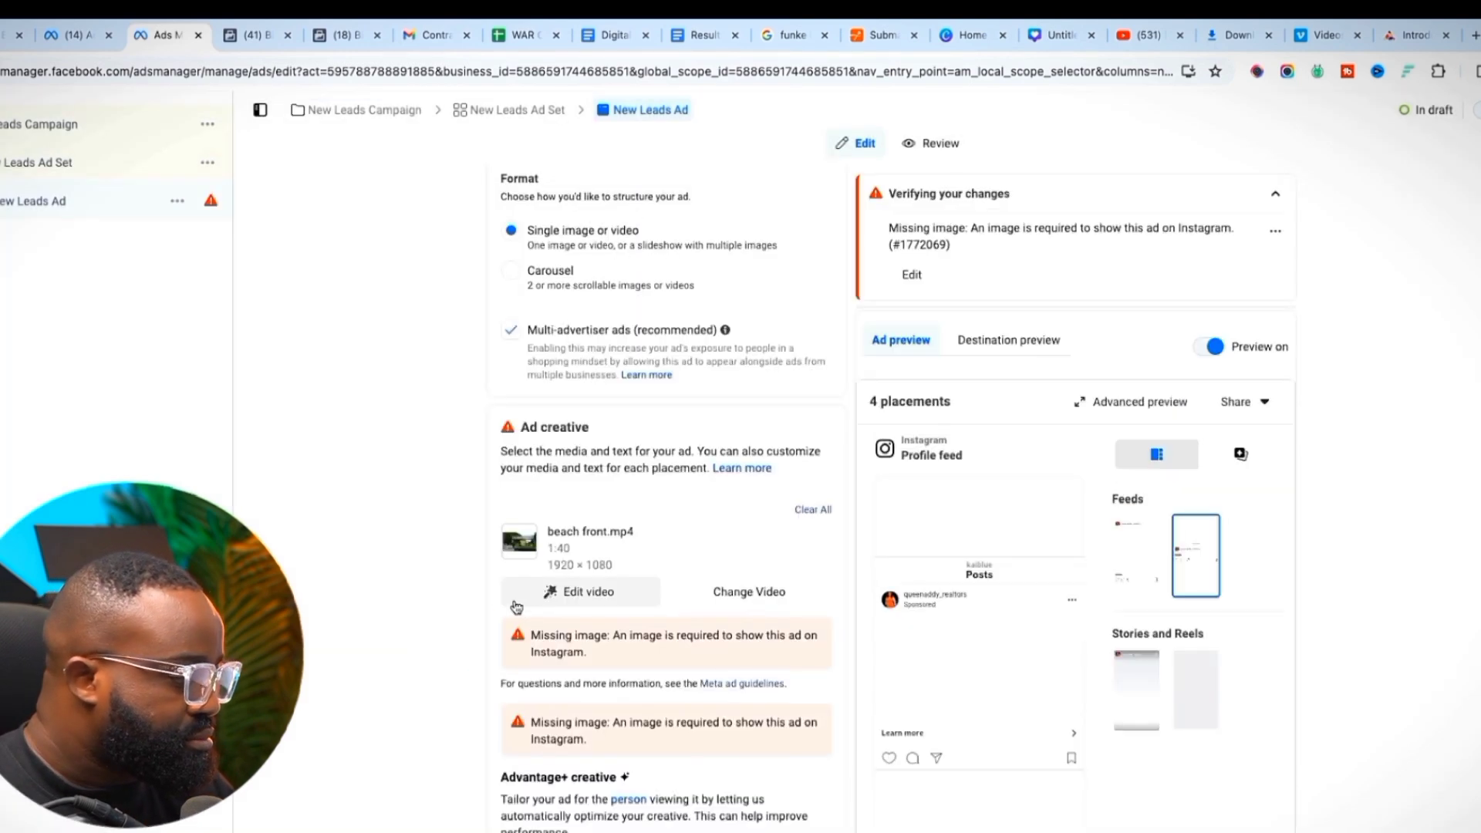
scroll(387, 552, "down", 2)
scroll(388, 556, "down", 3)
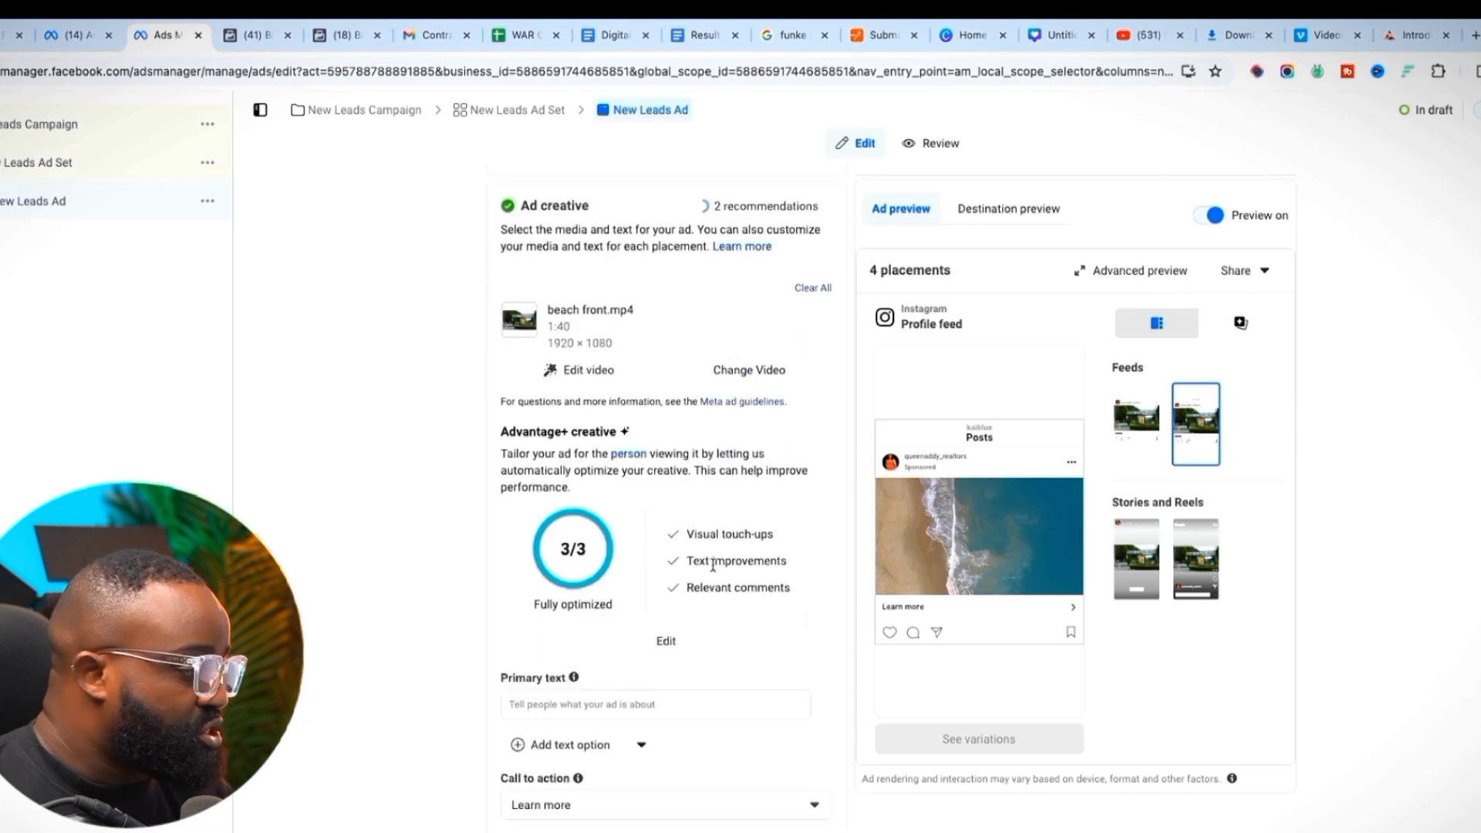
scroll(444, 571, "down", 1)
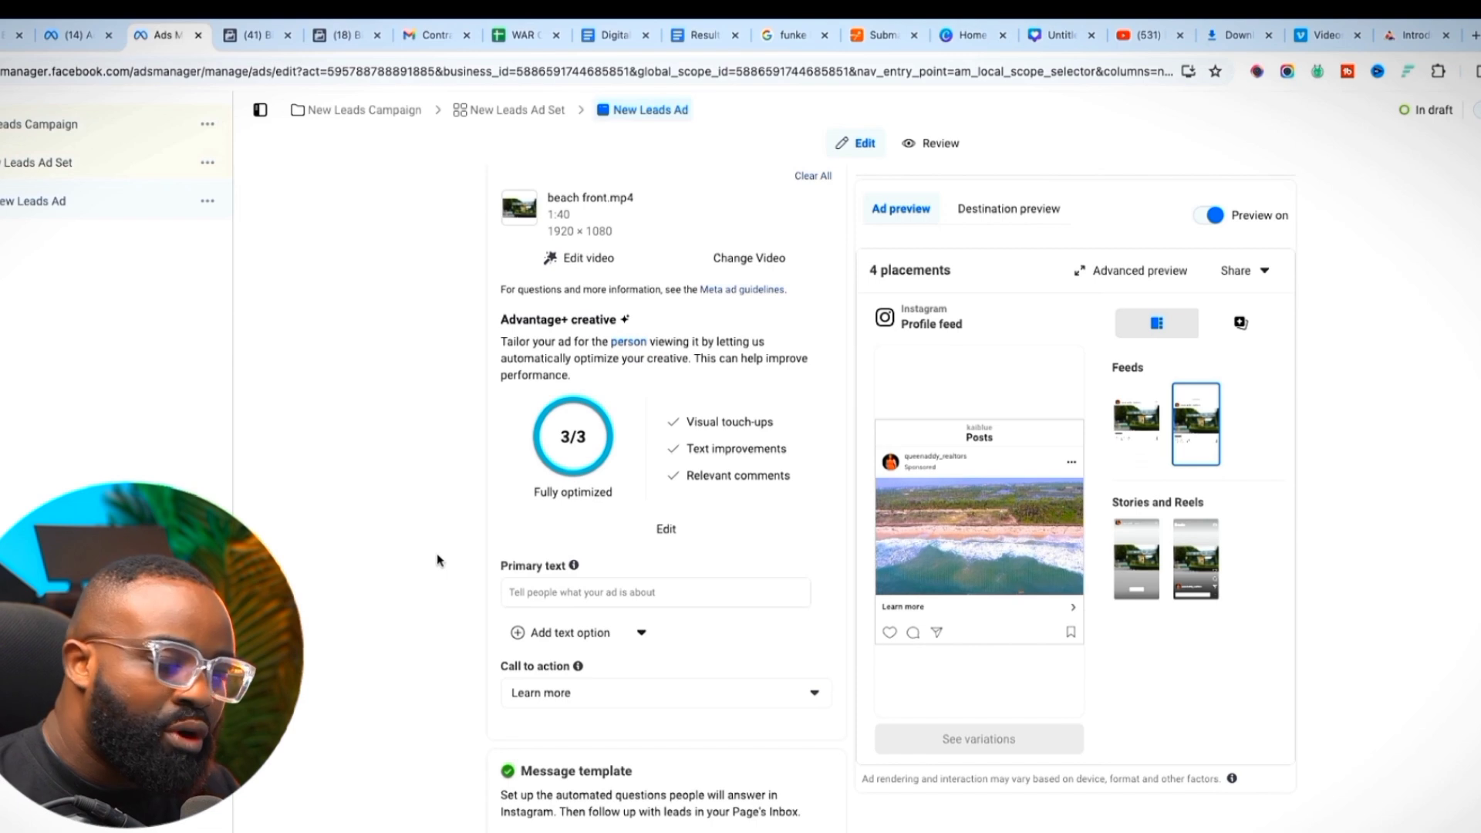
scroll(482, 553, "down", 1)
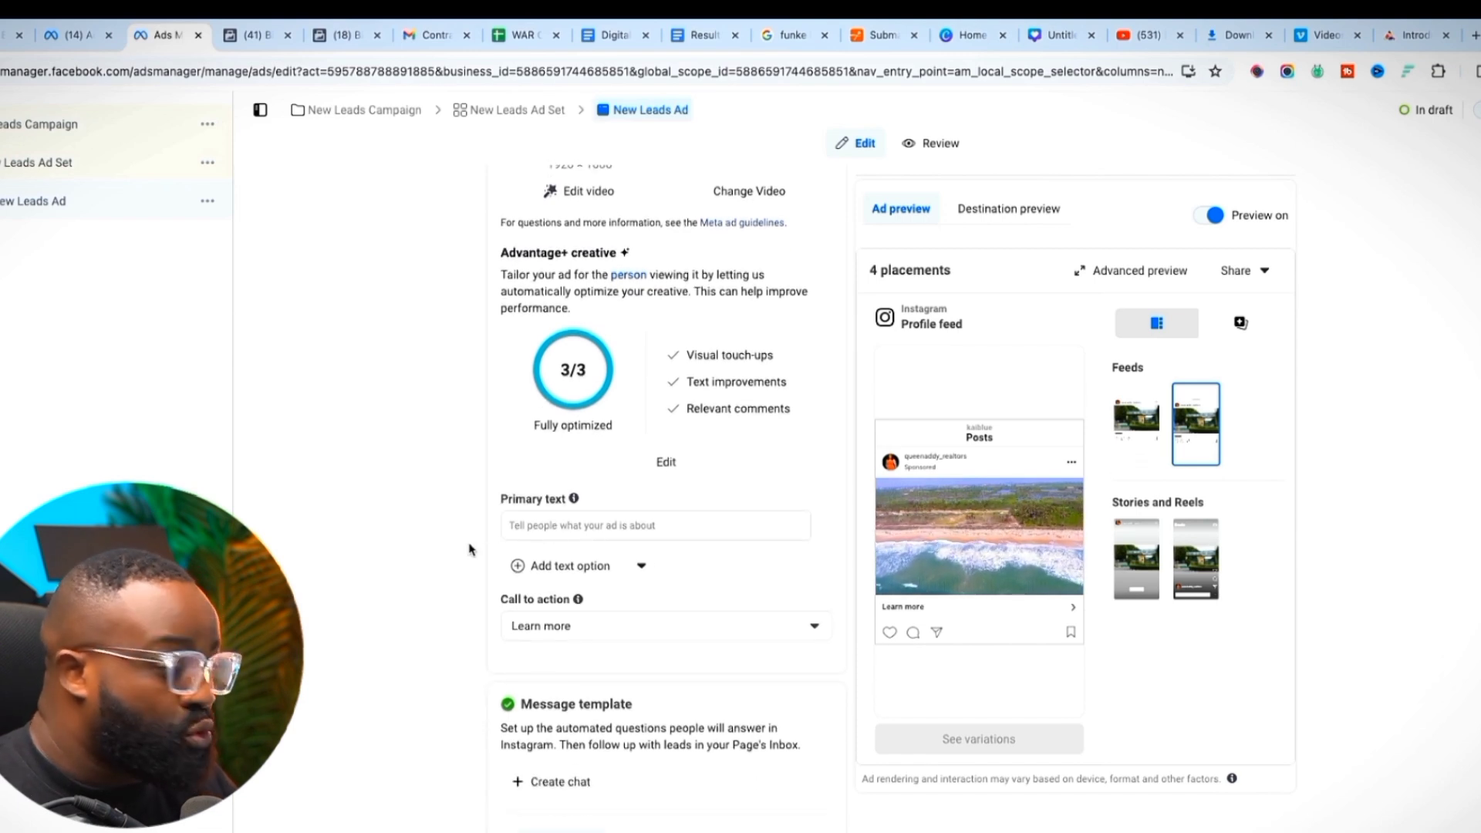
scroll(472, 549, "down", 1)
scroll(478, 557, "down", 3)
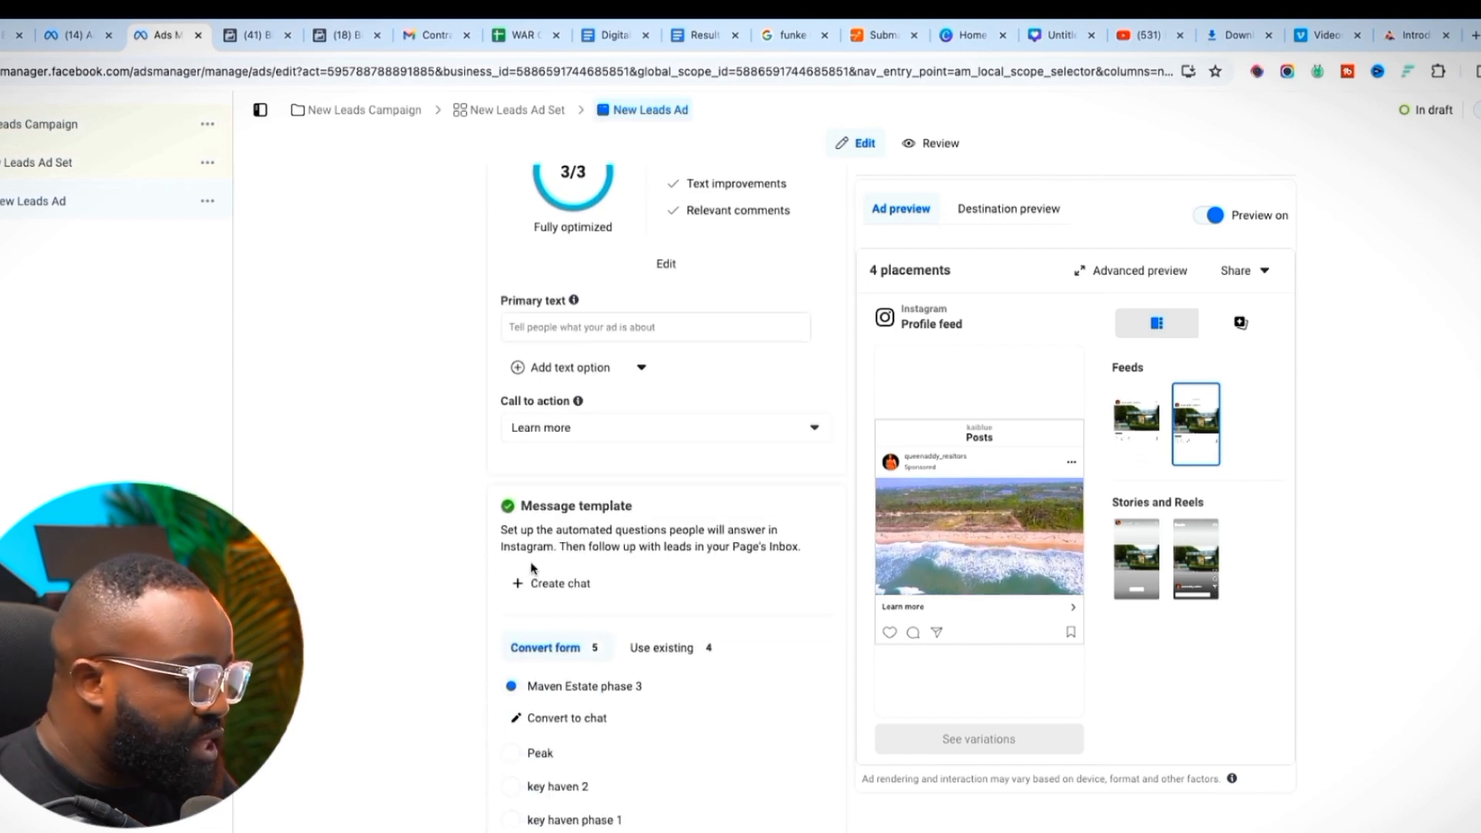
Replace the ad's Learn more call to action with Get offer from the dropdown
left_click(569, 434)
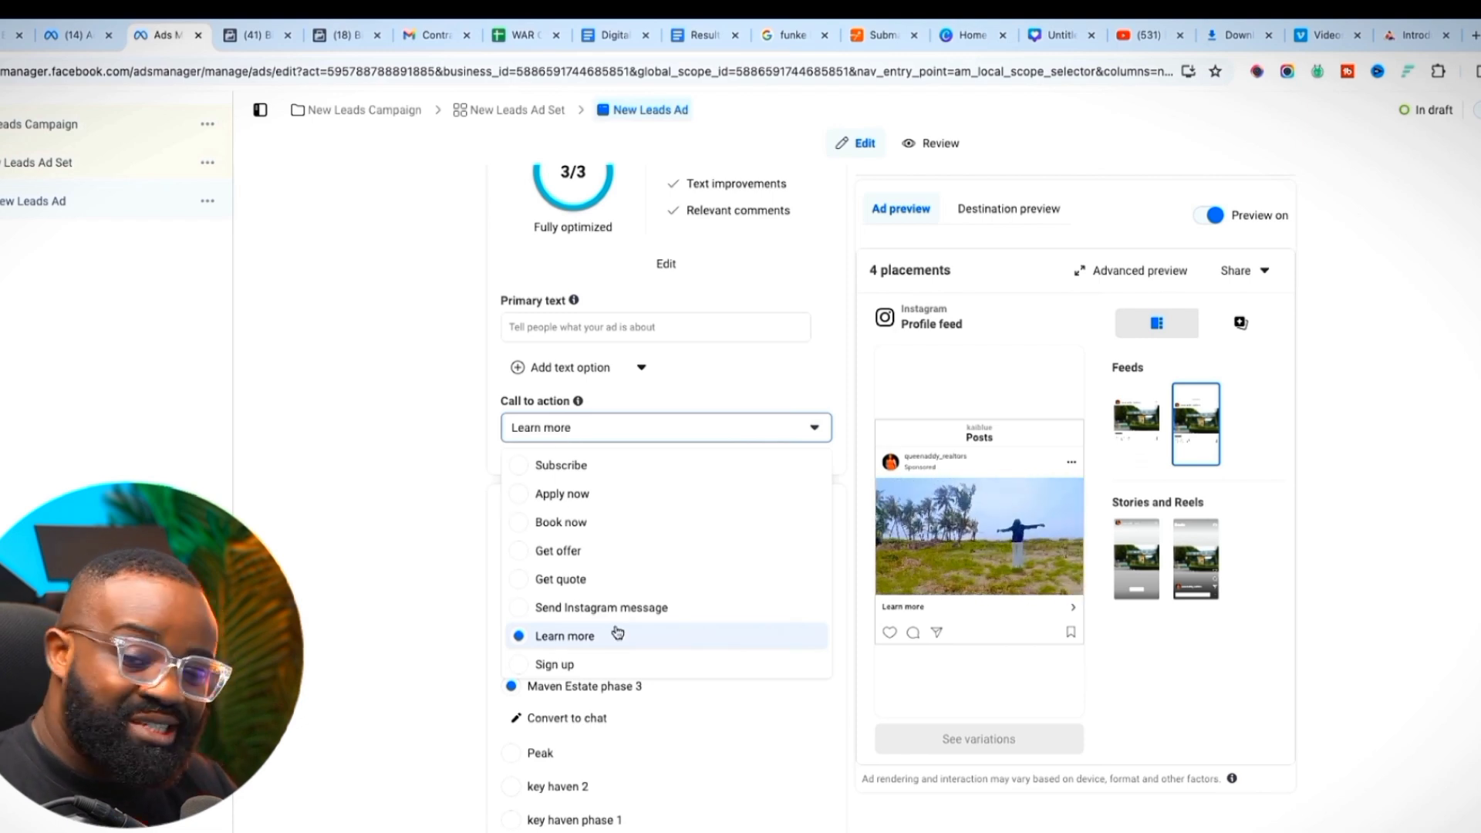
left_click(584, 550)
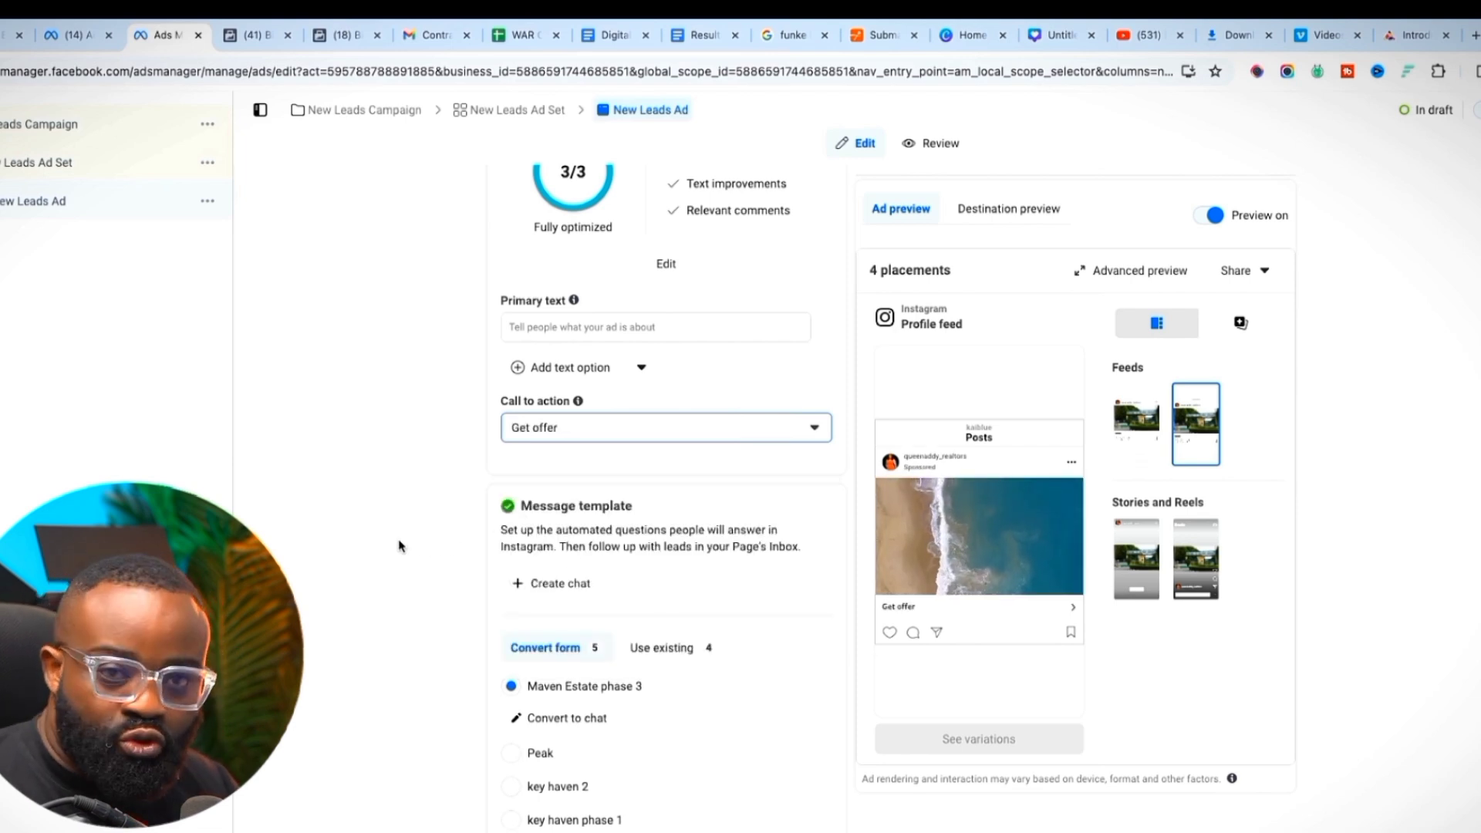
scroll(396, 579, "down", 1)
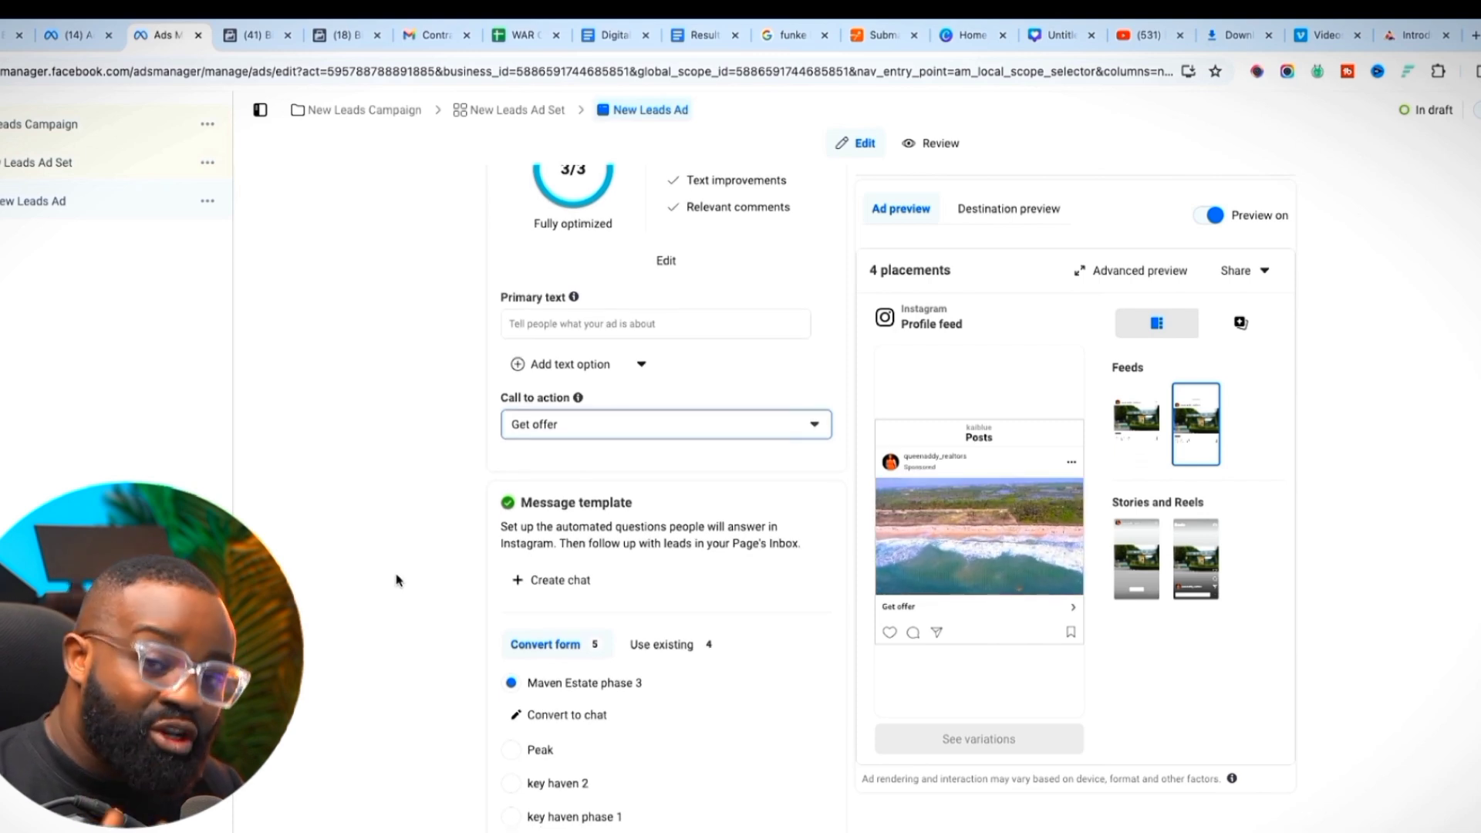
scroll(396, 580, "down", 1)
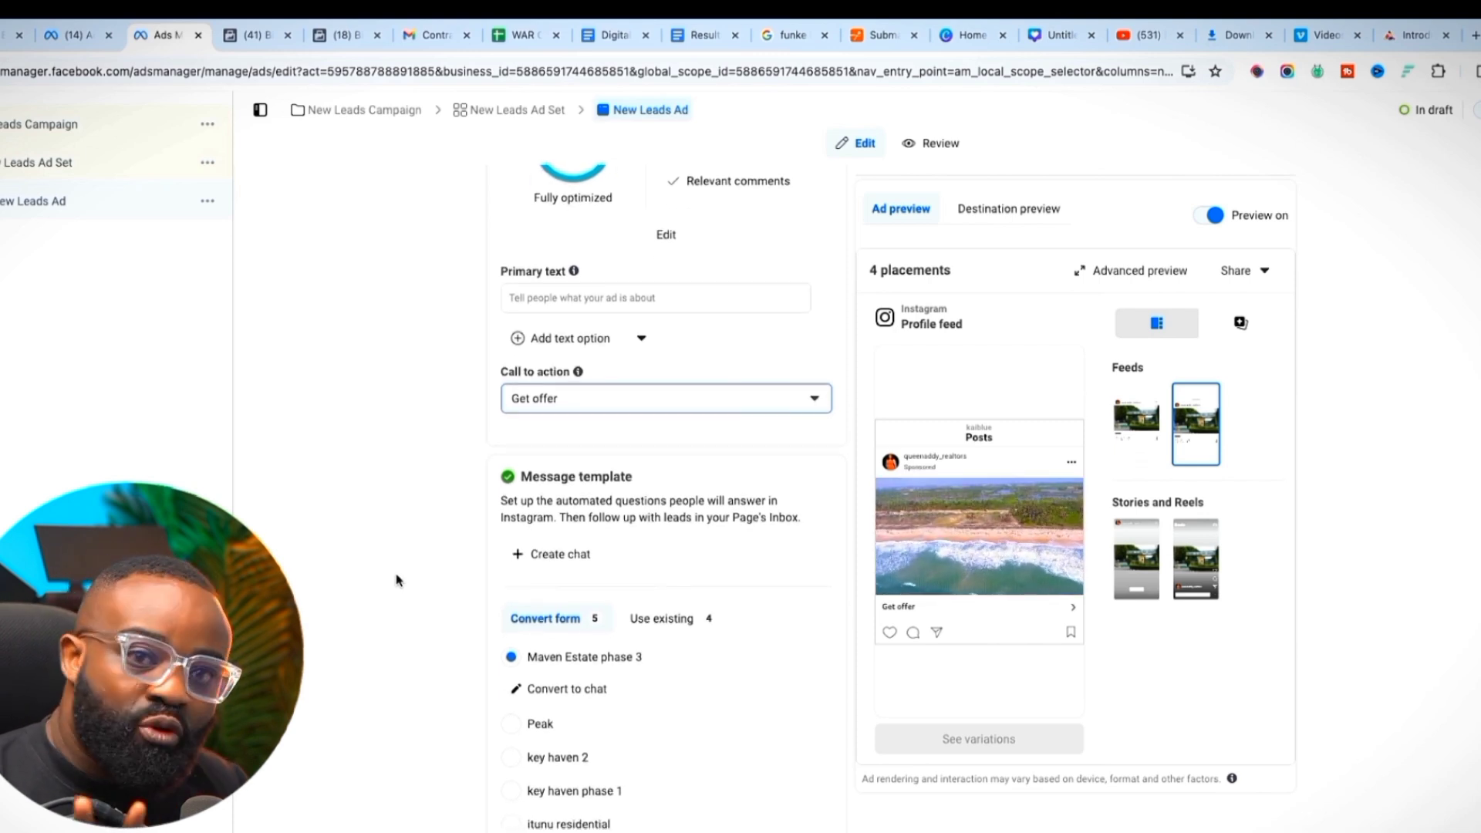
scroll(396, 579, "down", 2)
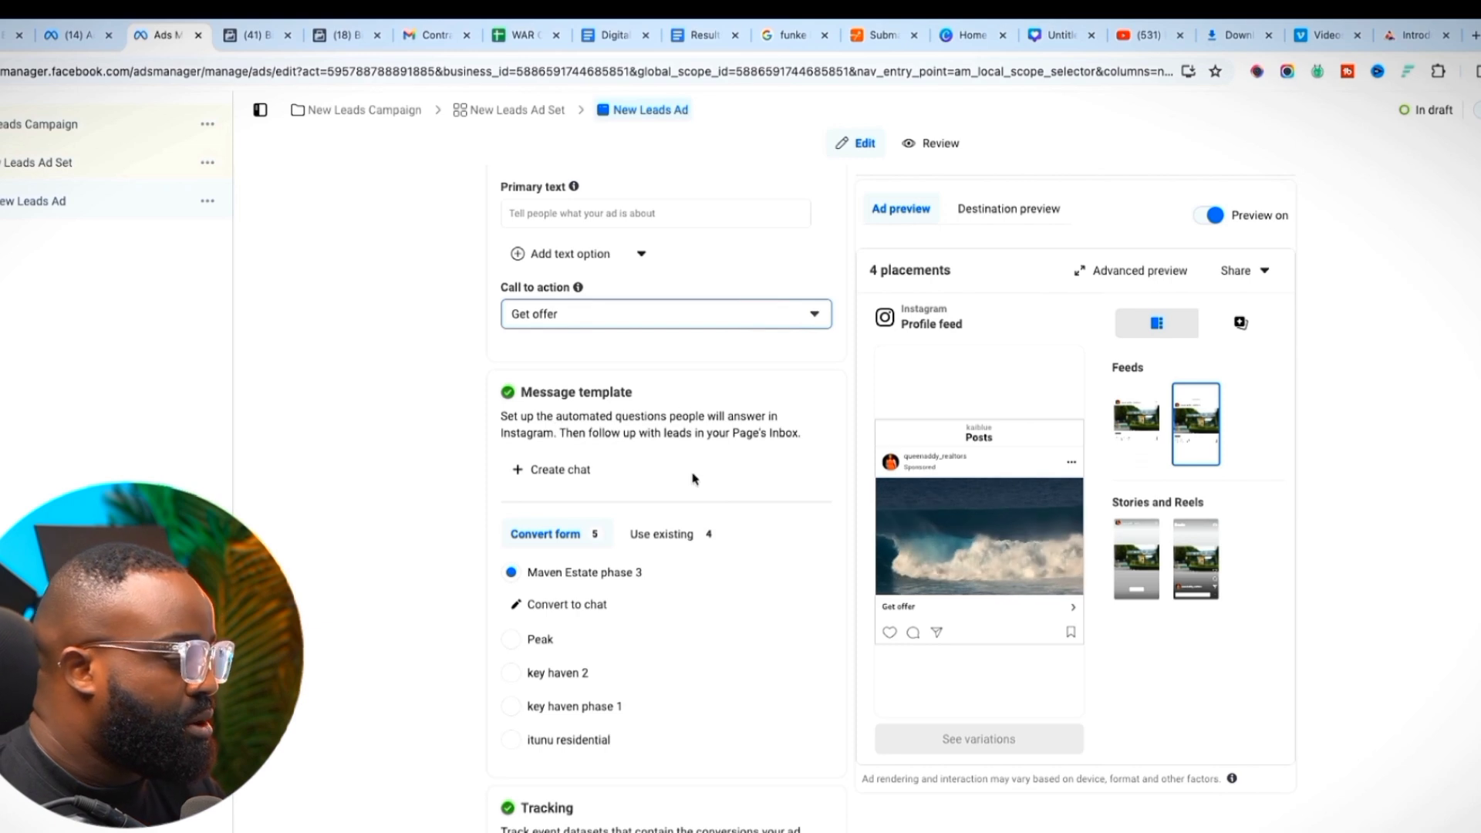
Create a new Instagram chat template and expand its default welcome message
scroll(640, 535, "down", 1)
left_click(571, 446)
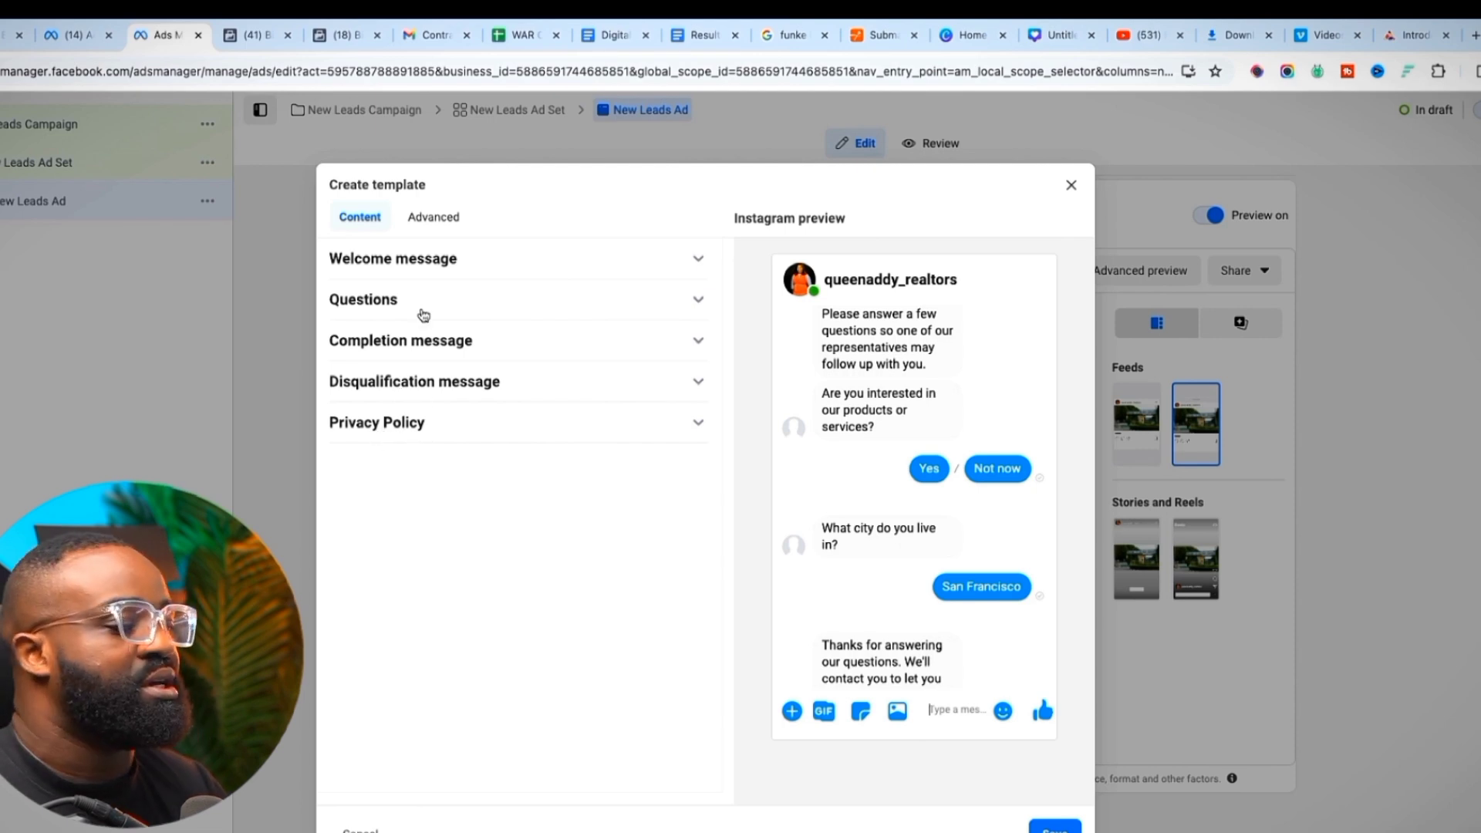
left_click(437, 262)
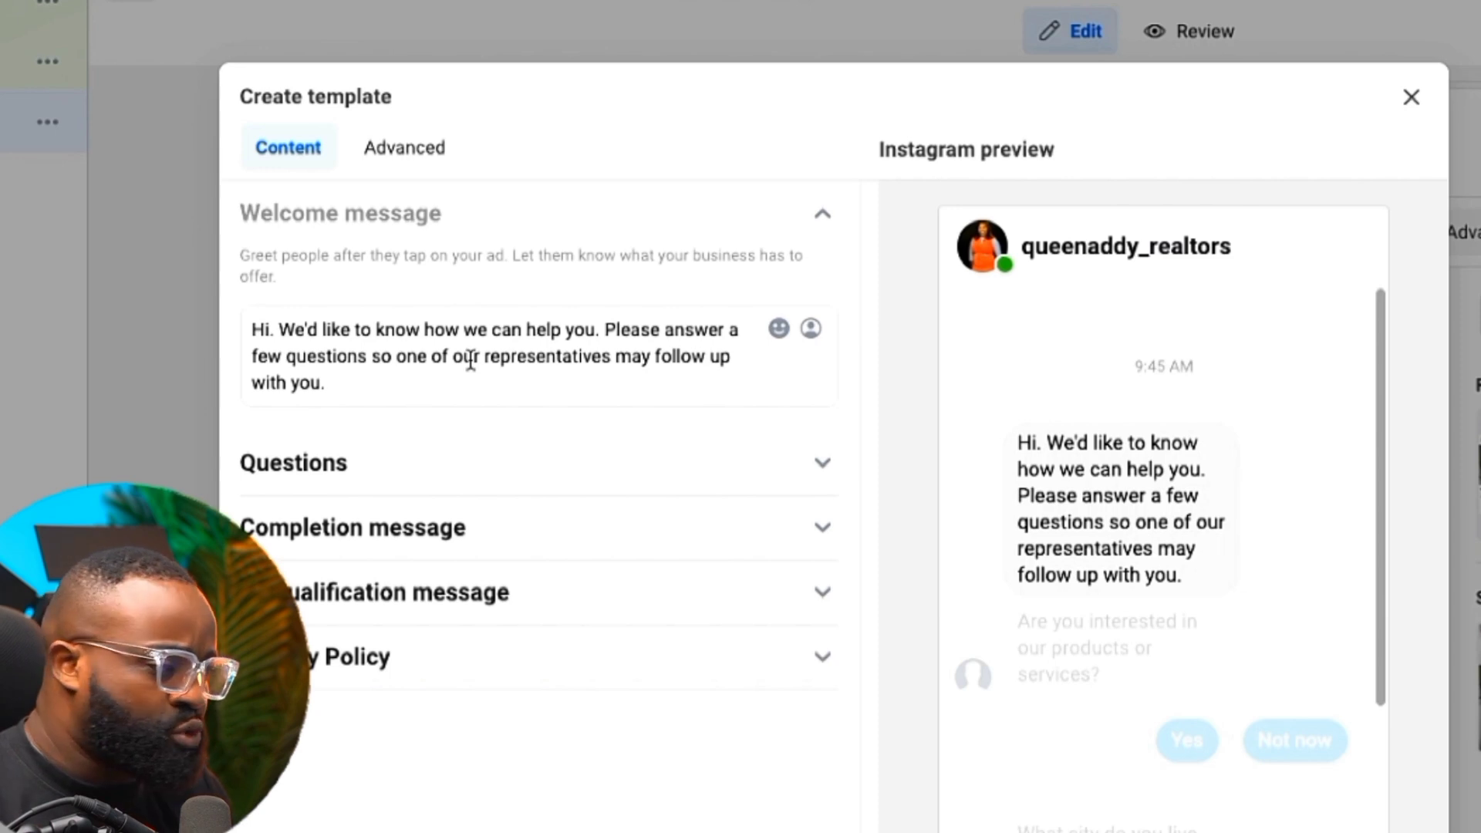
Reword the custom question to 'Are you interested in our key haven 2 property?'
left_click(443, 462)
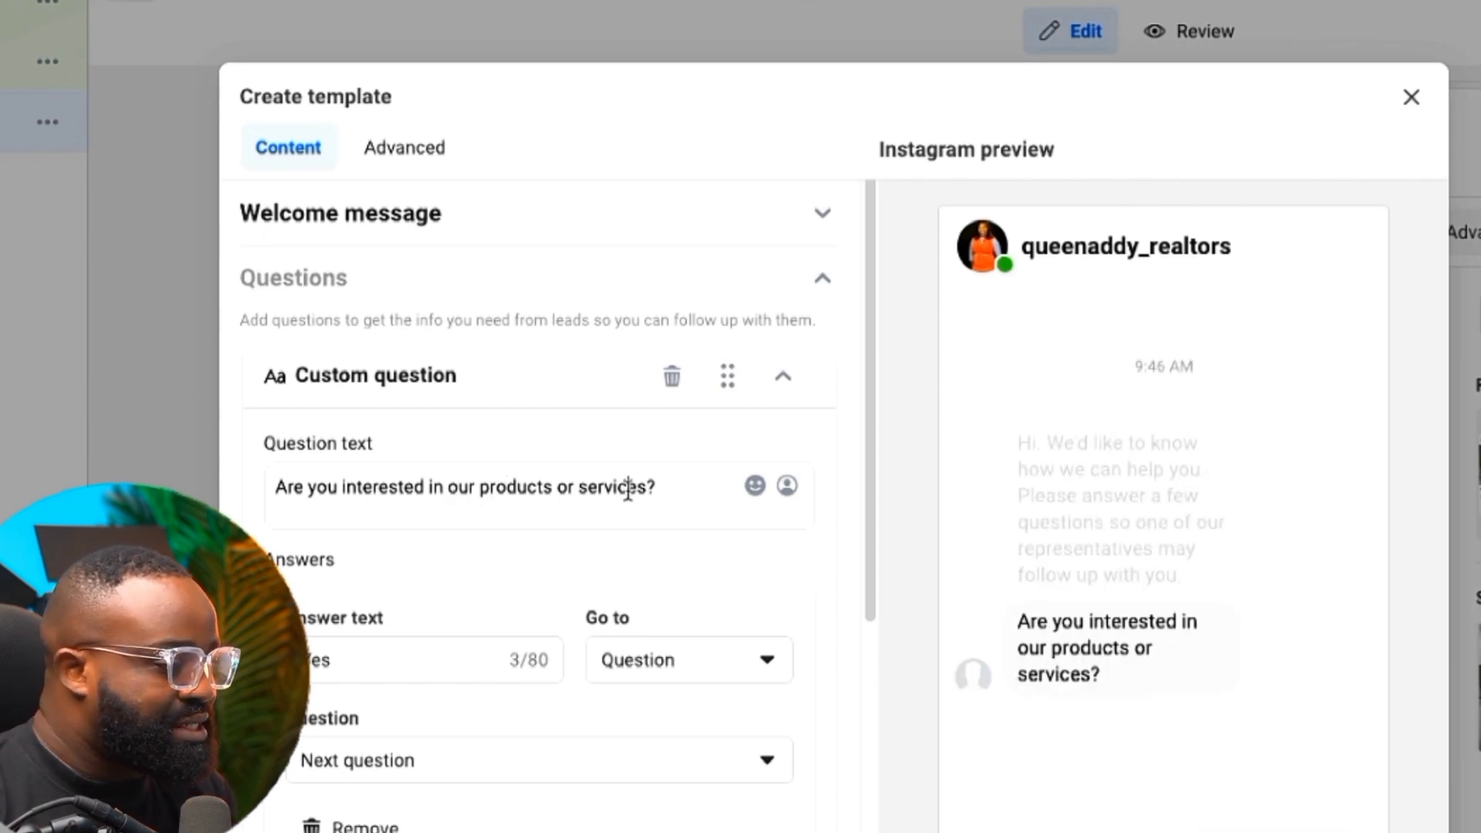
left_click_drag(651, 487, 472, 486)
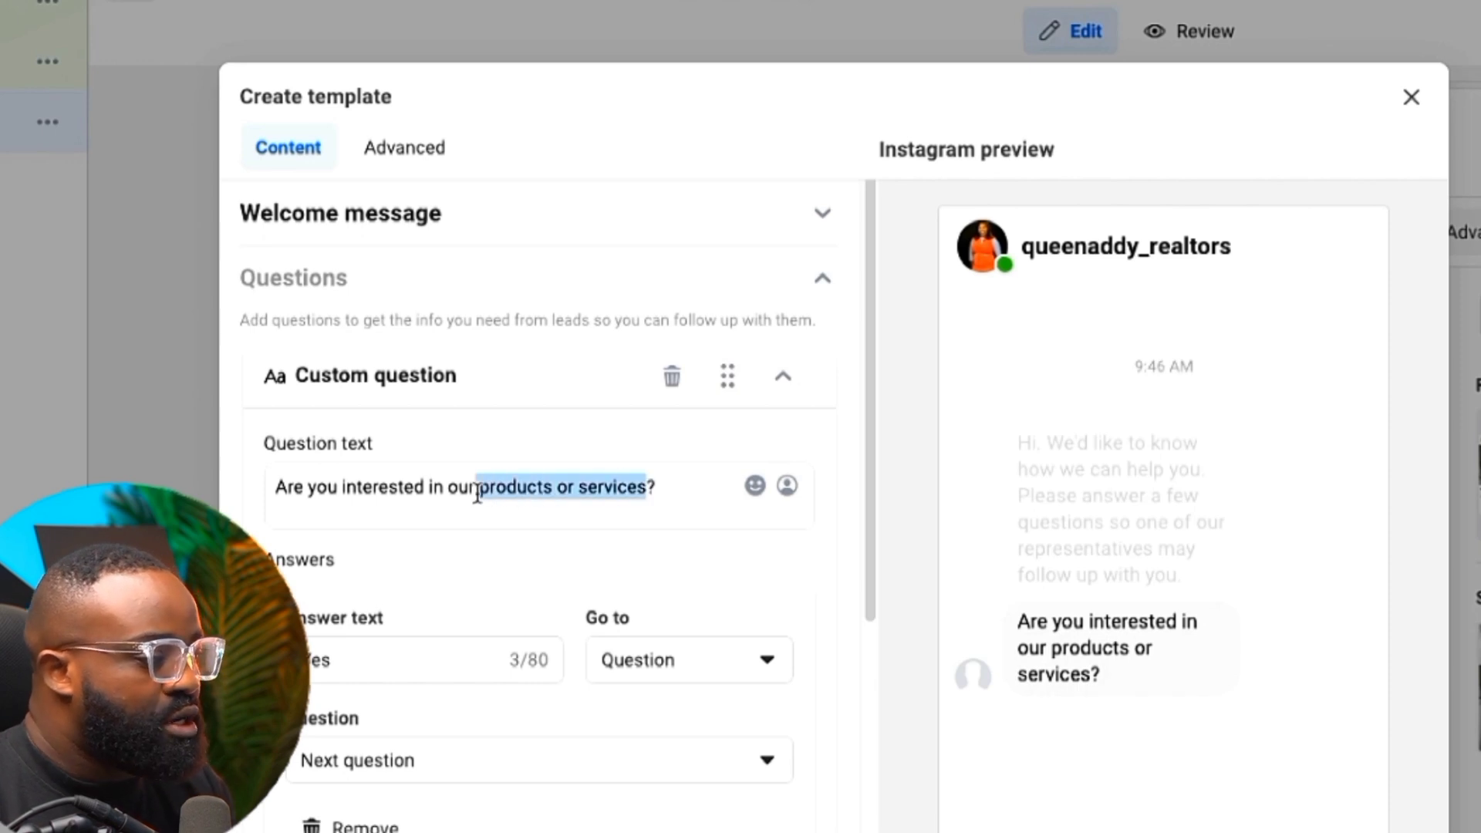
type("key haven 2")
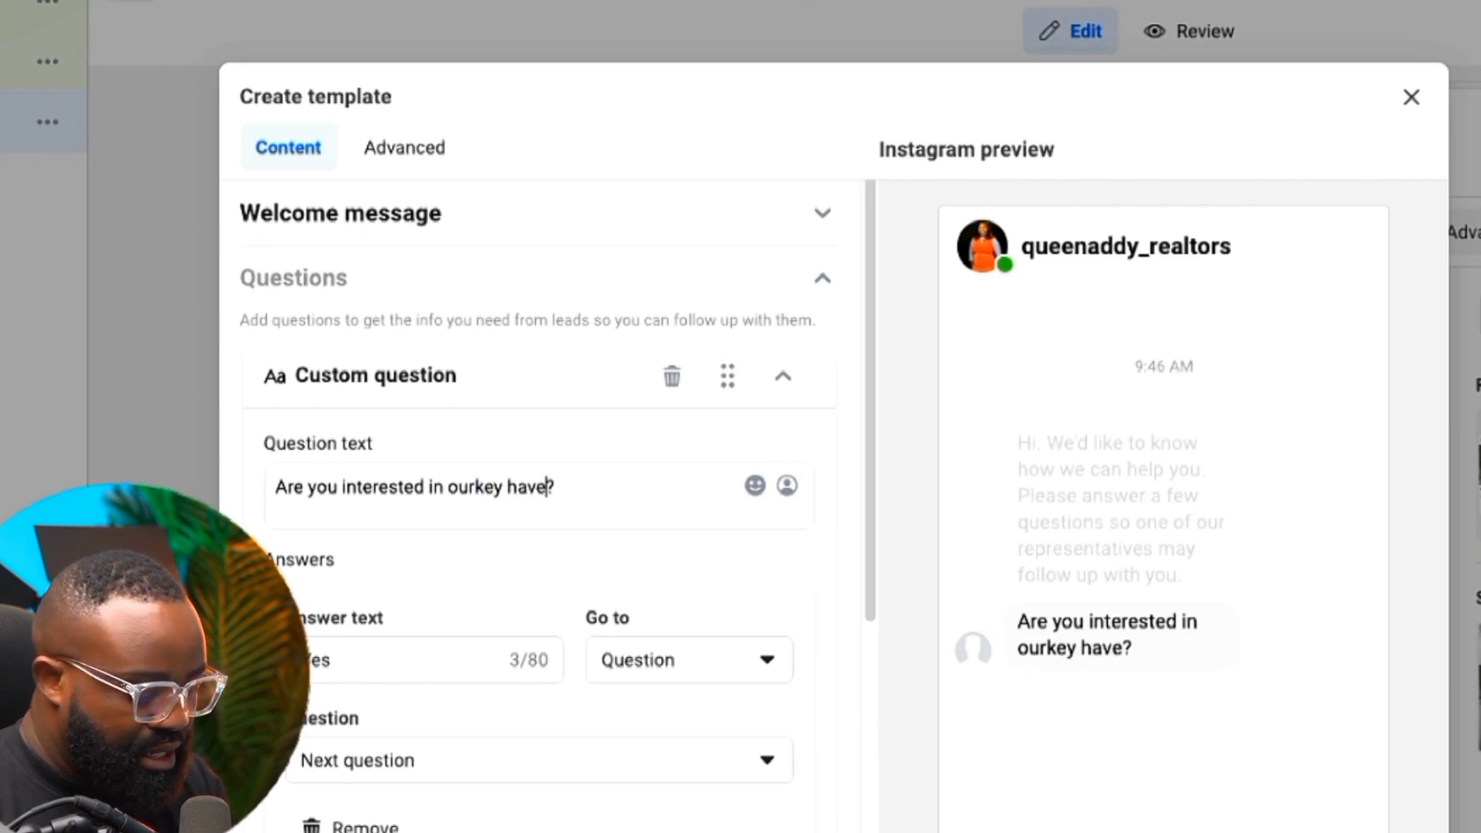
left_click(474, 487)
left_click(623, 484)
key("Left")
type("property")
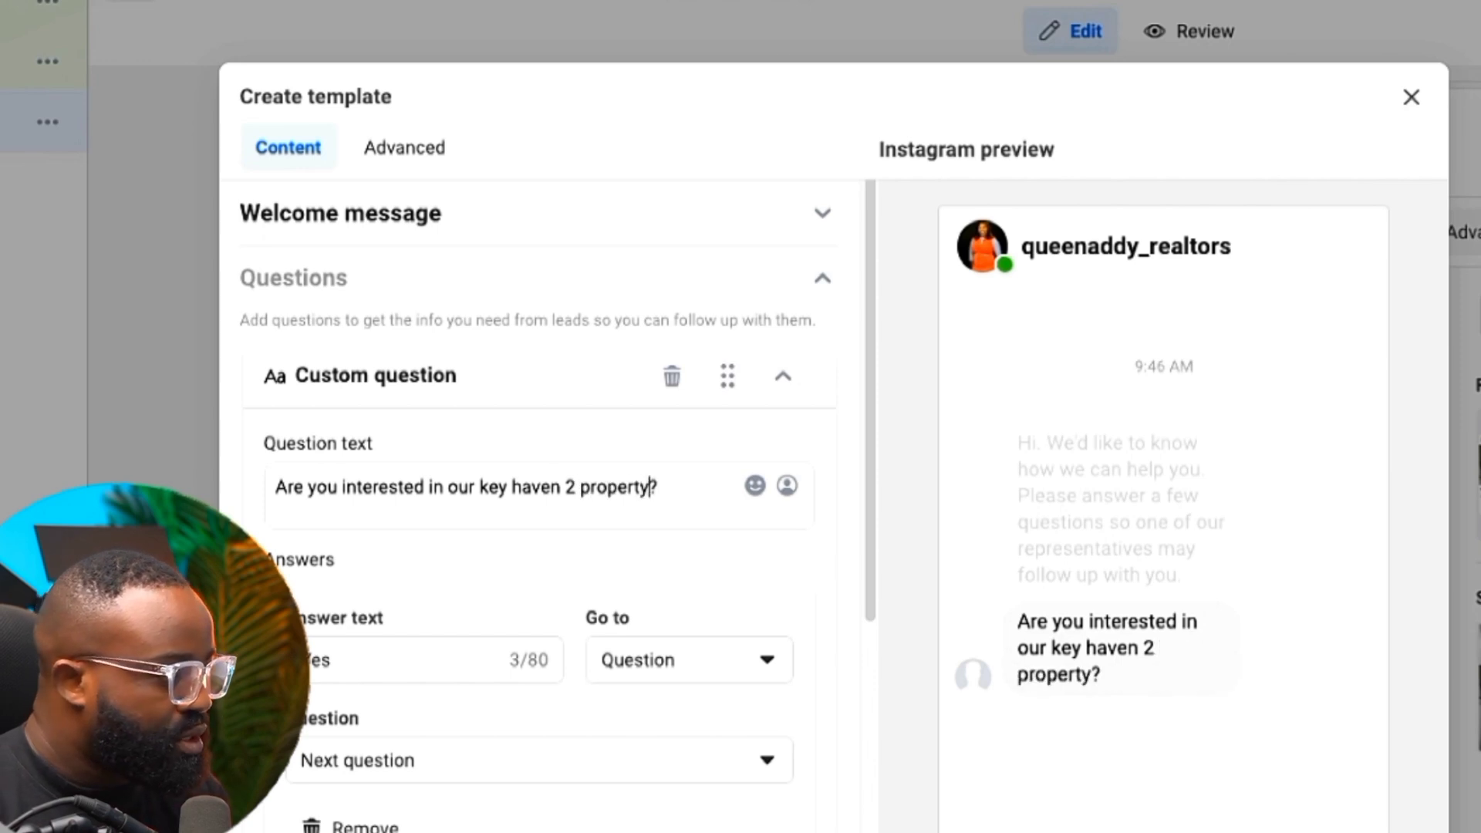
scroll(392, 588, "down", 1)
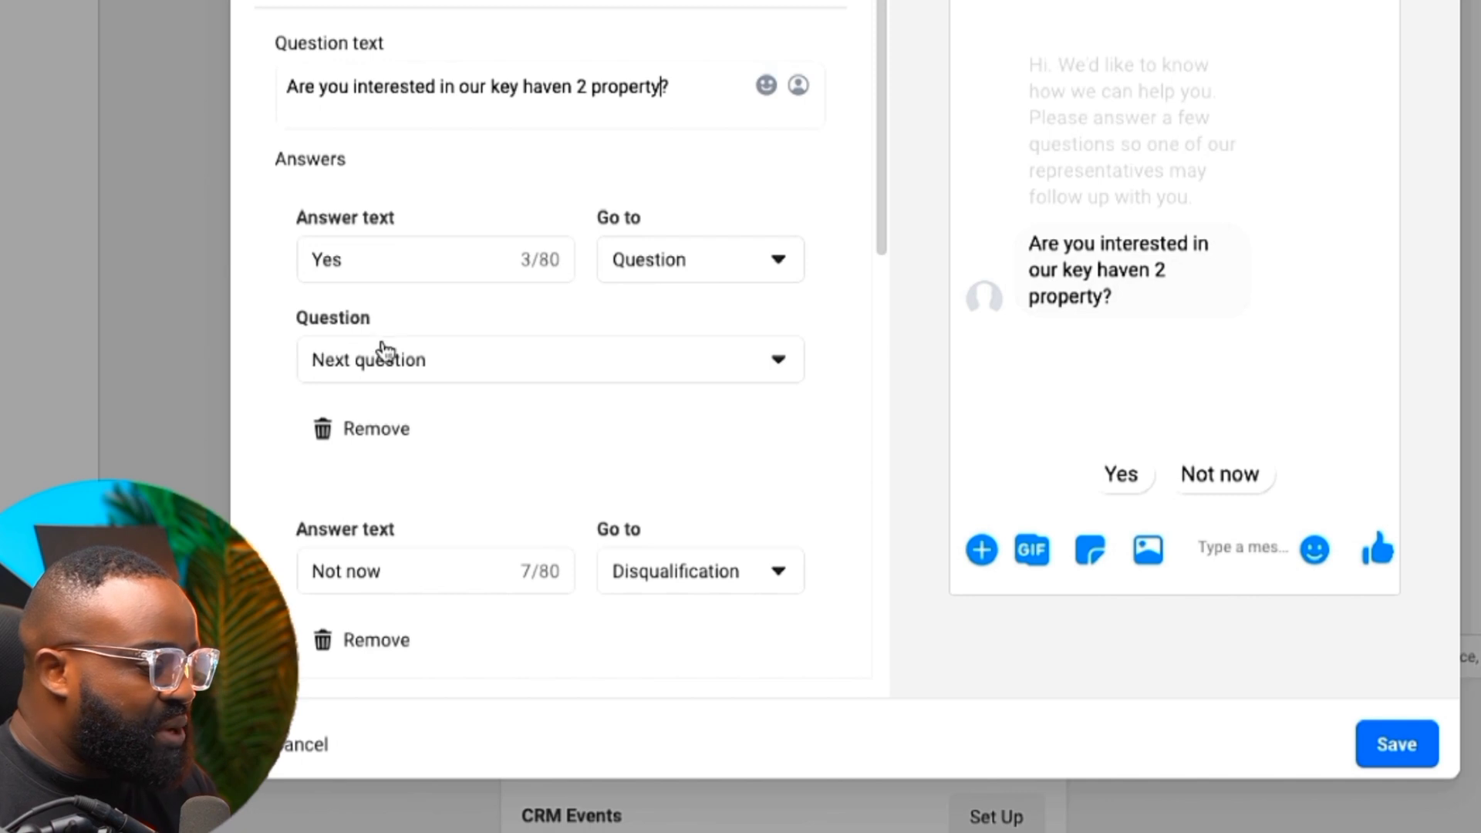
scroll(487, 356, "down", 1)
scroll(493, 355, "down", 1)
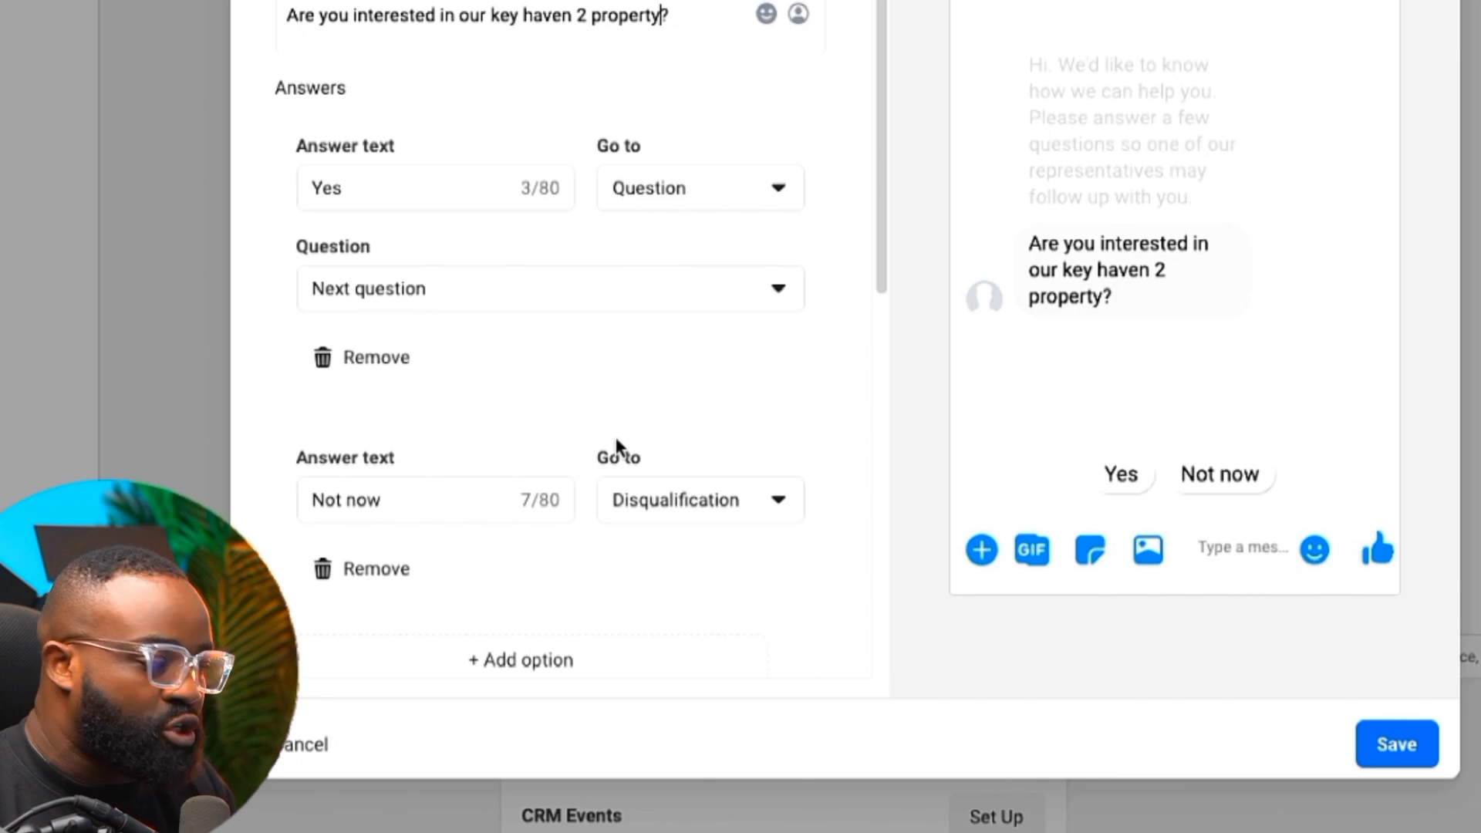
scroll(568, 49, "up", 1)
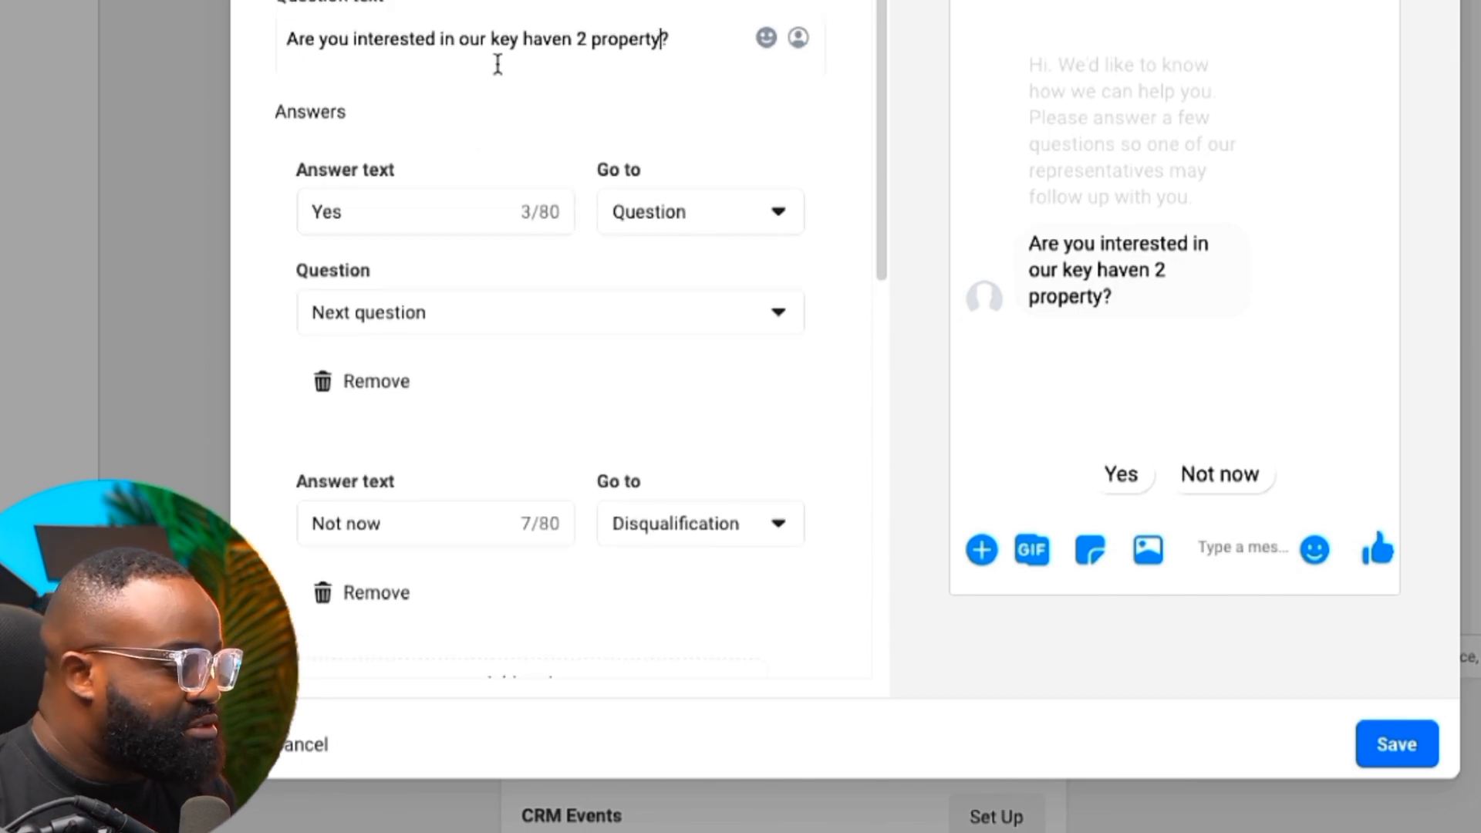
scroll(540, 192, "down", 1)
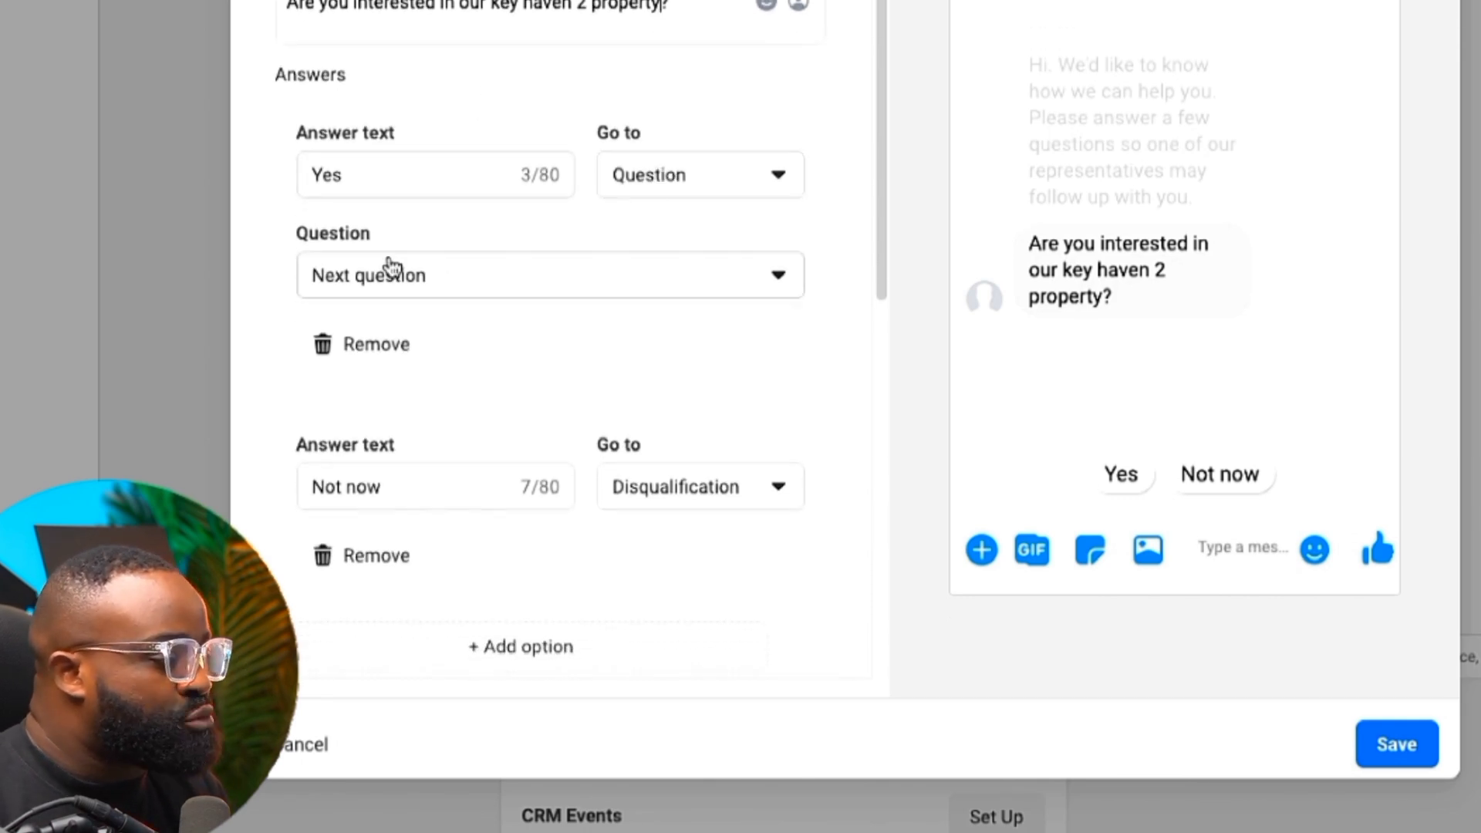
scroll(506, 265, "down", 6)
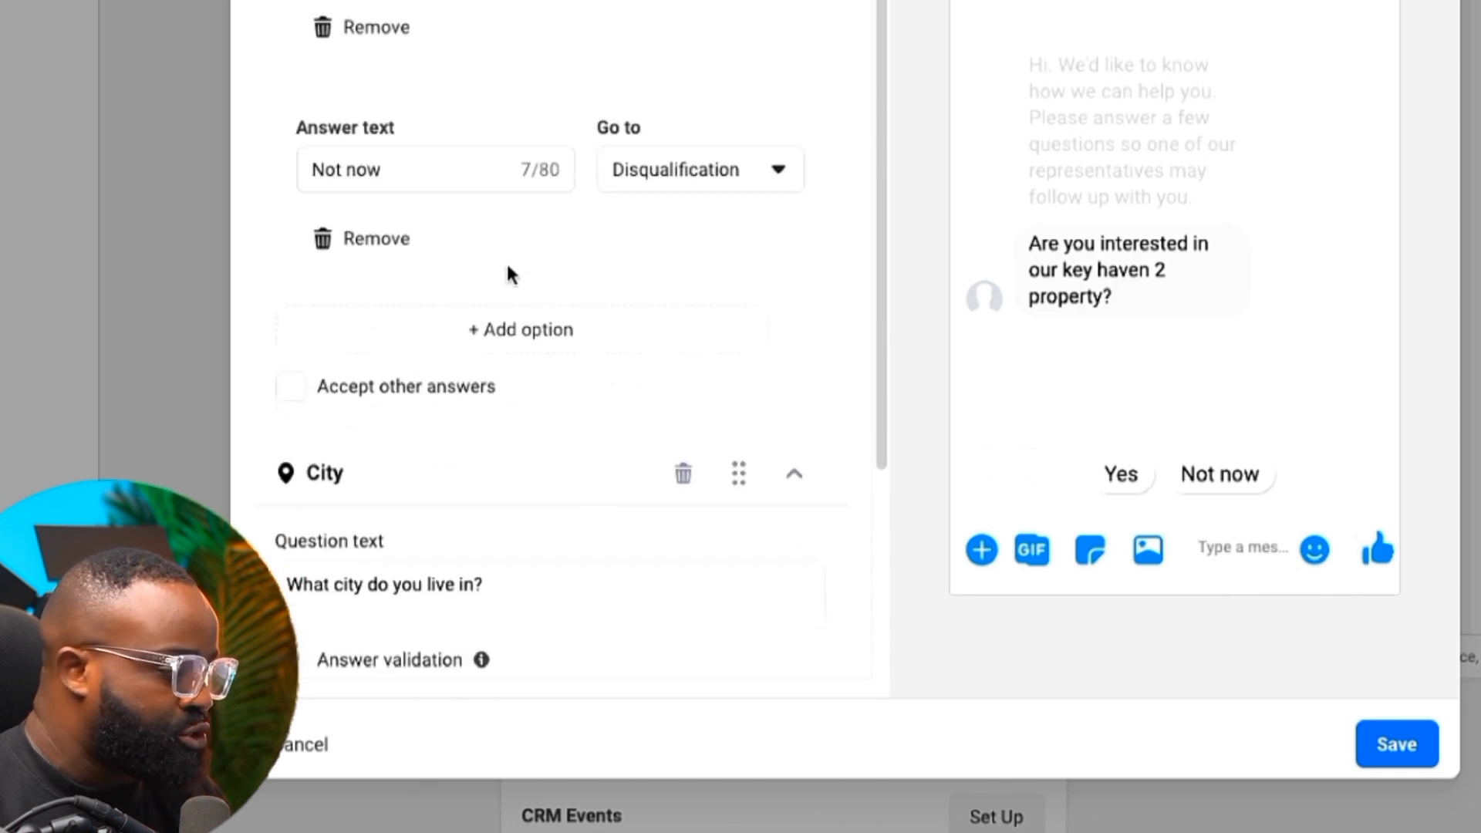
scroll(397, 386, "down", 2)
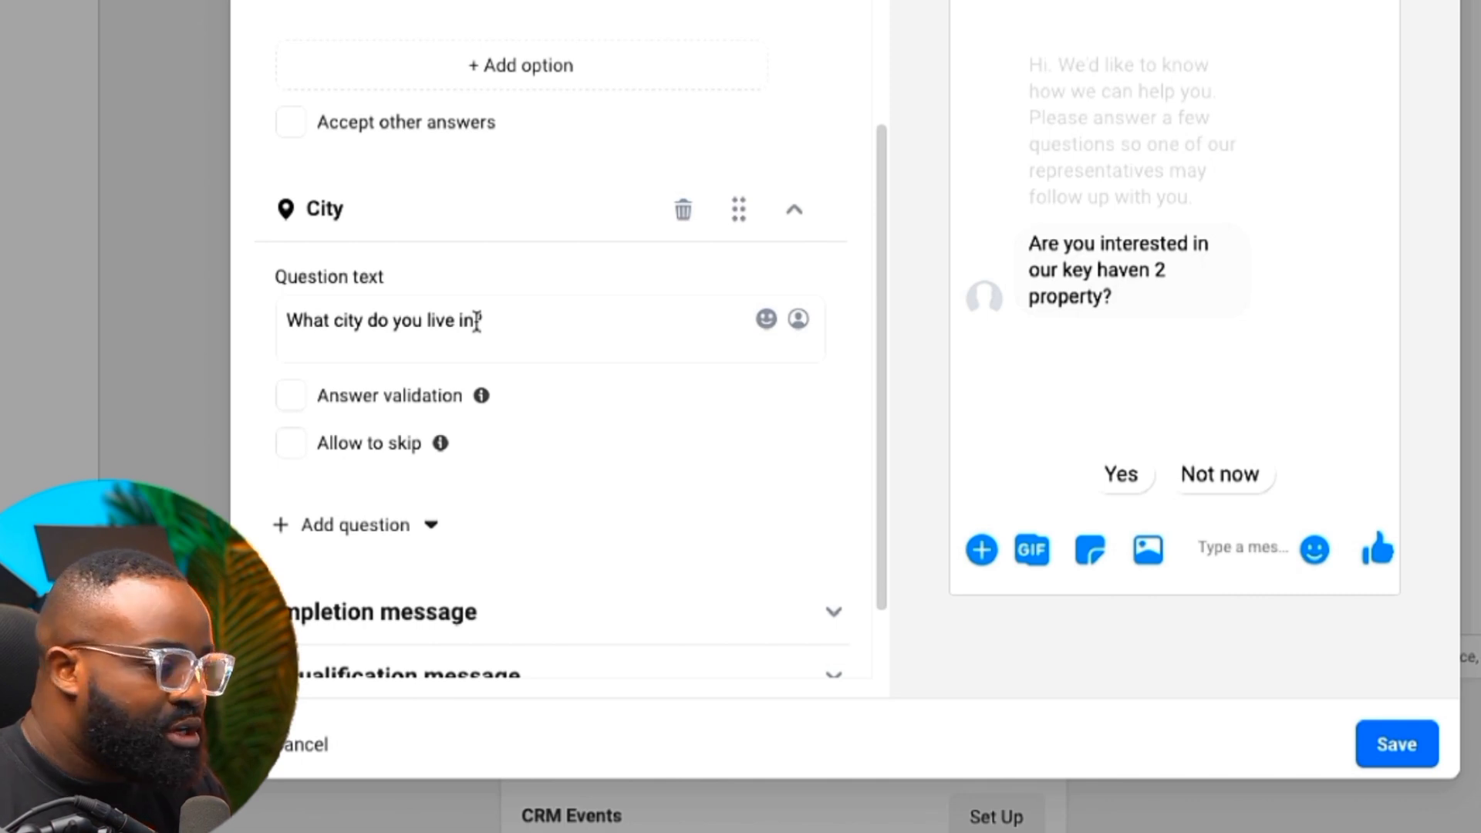
scroll(477, 321, "down", 1)
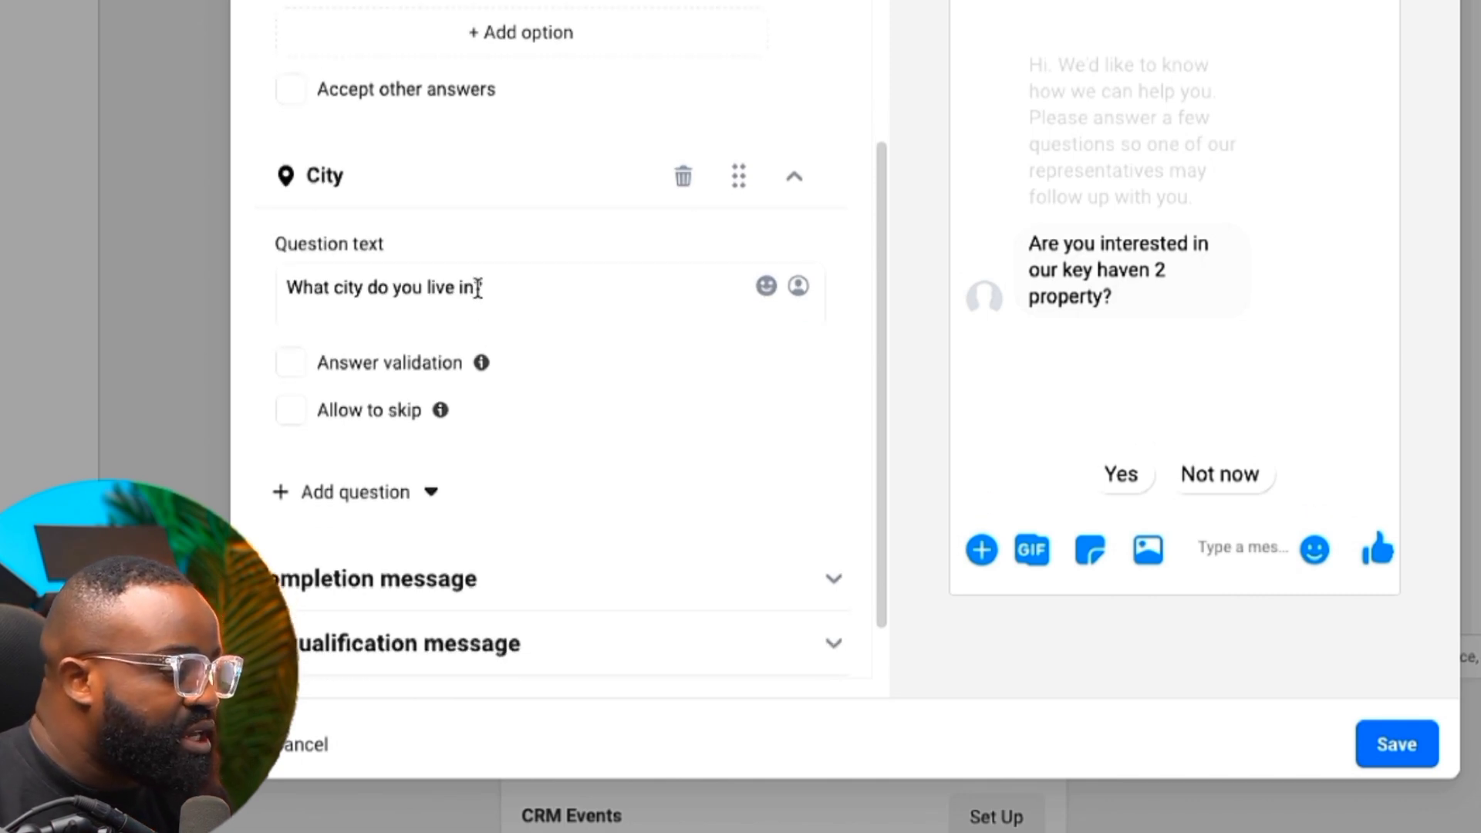
Delete the City question and add a skippable Phone number question in its place
left_click(684, 185)
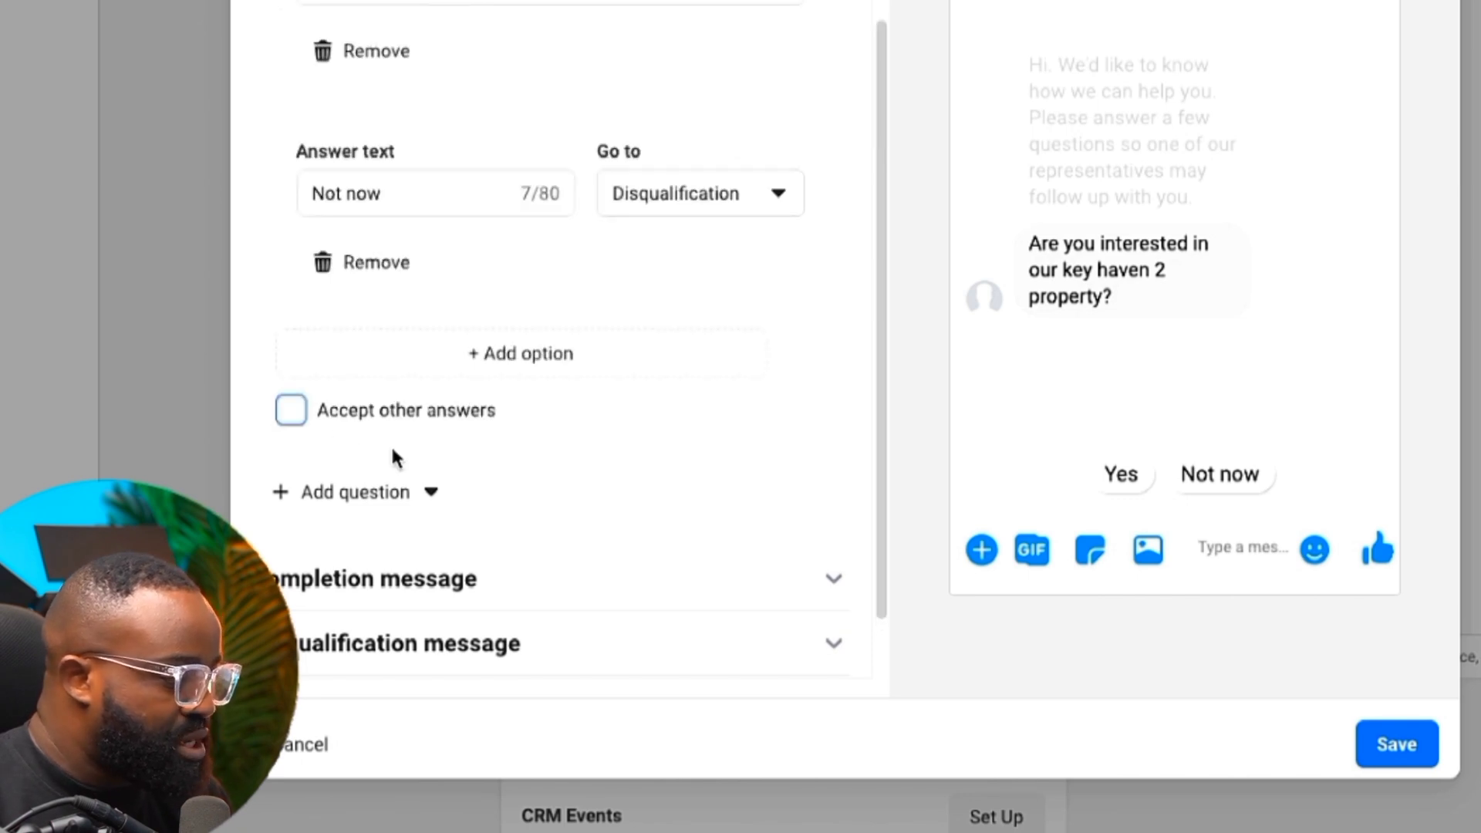
left_click(390, 492)
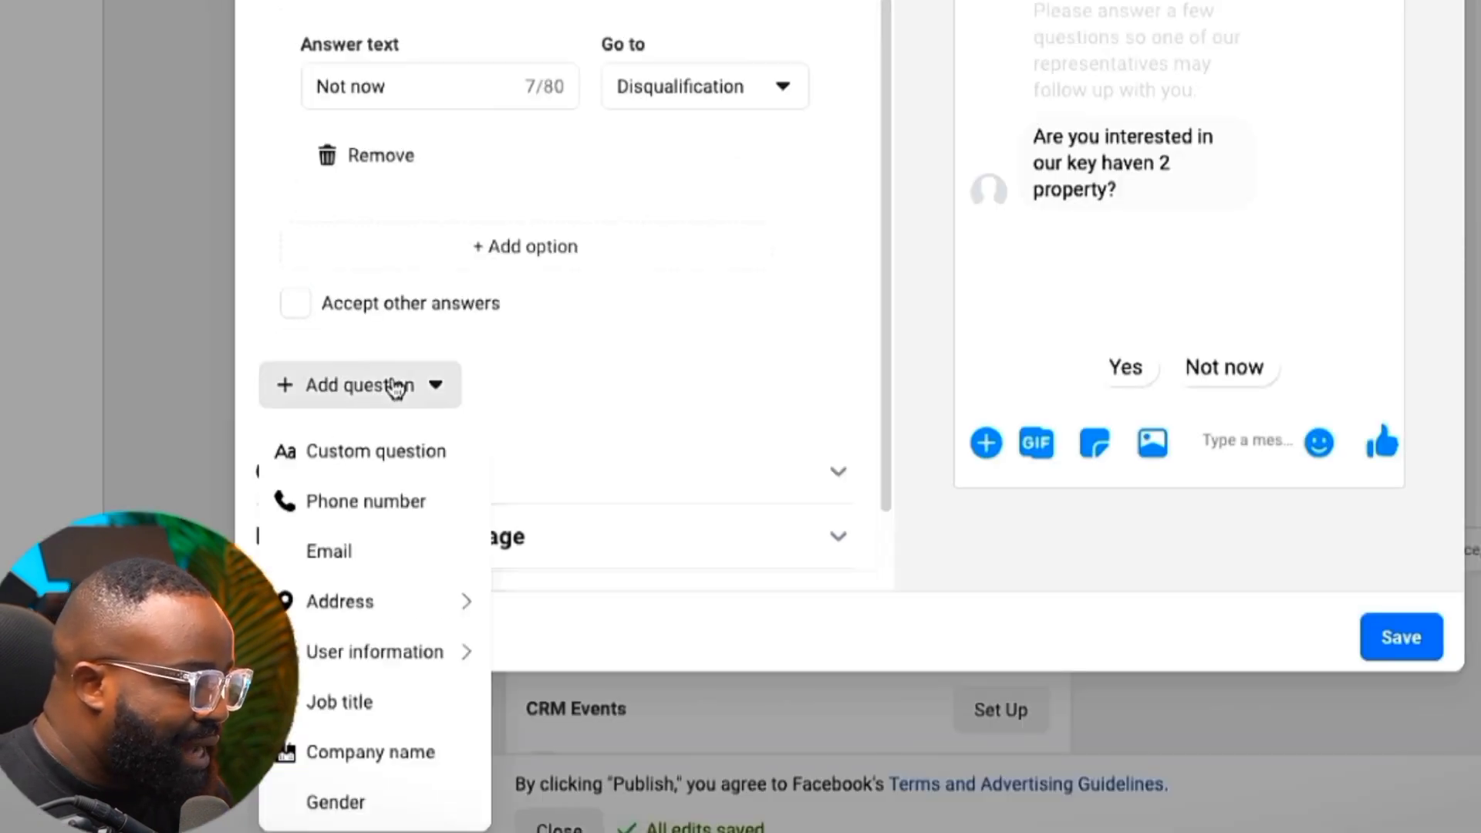
left_click(388, 515)
scroll(526, 355, "up", 2)
scroll(474, 358, "up", 2)
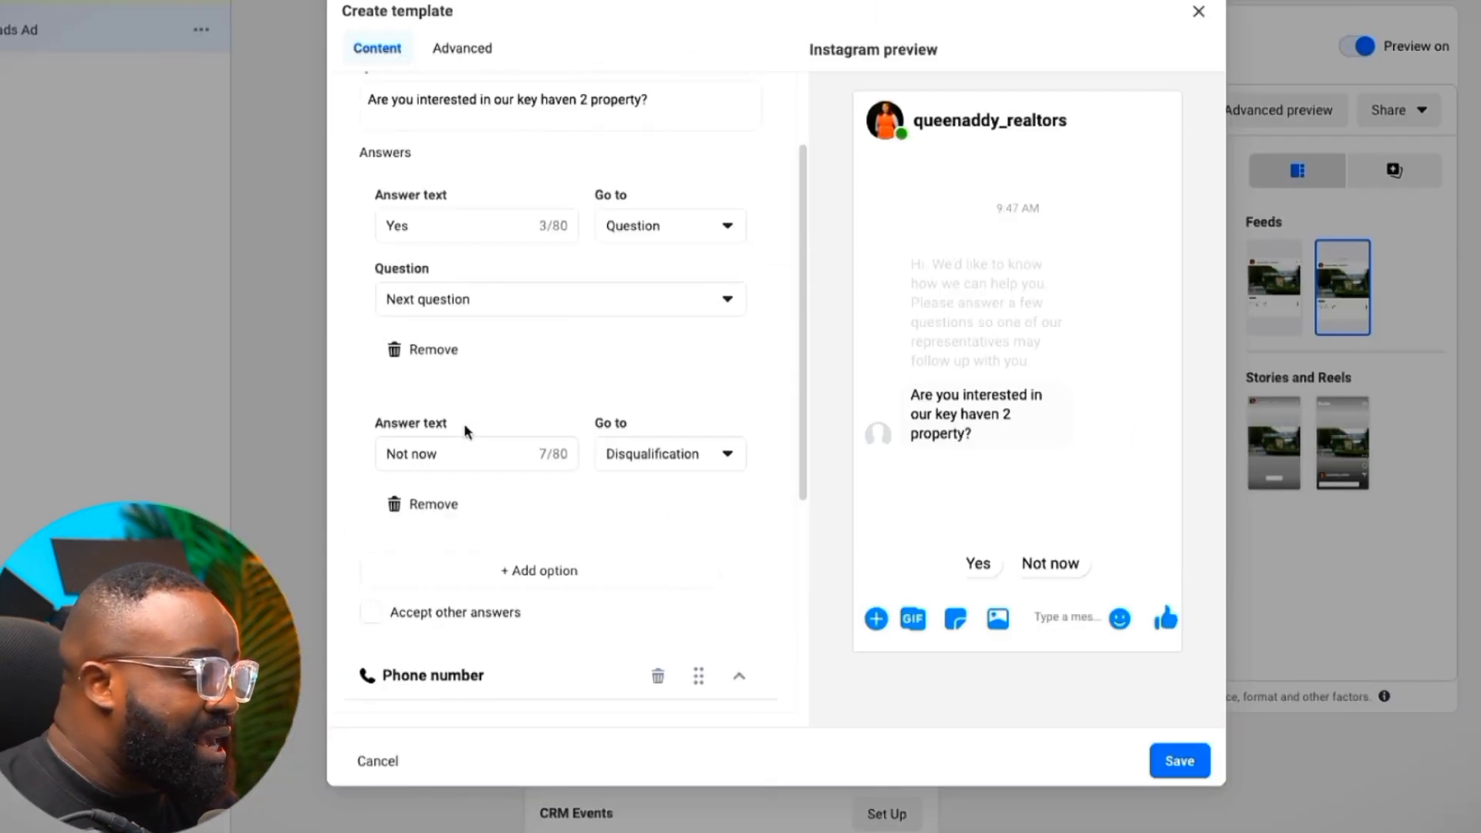
scroll(501, 158, "up", 1)
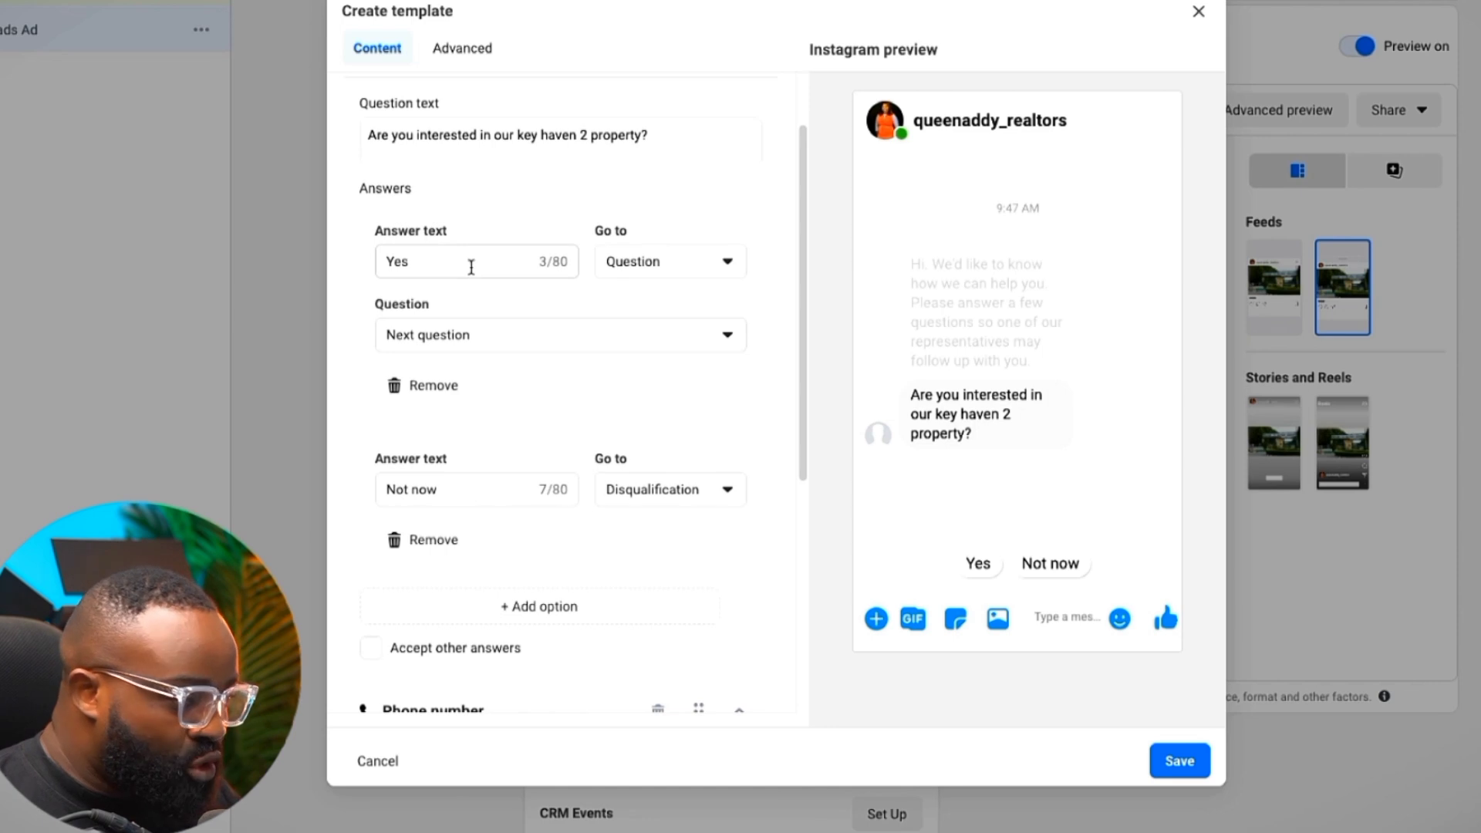
scroll(489, 404, "down", 3)
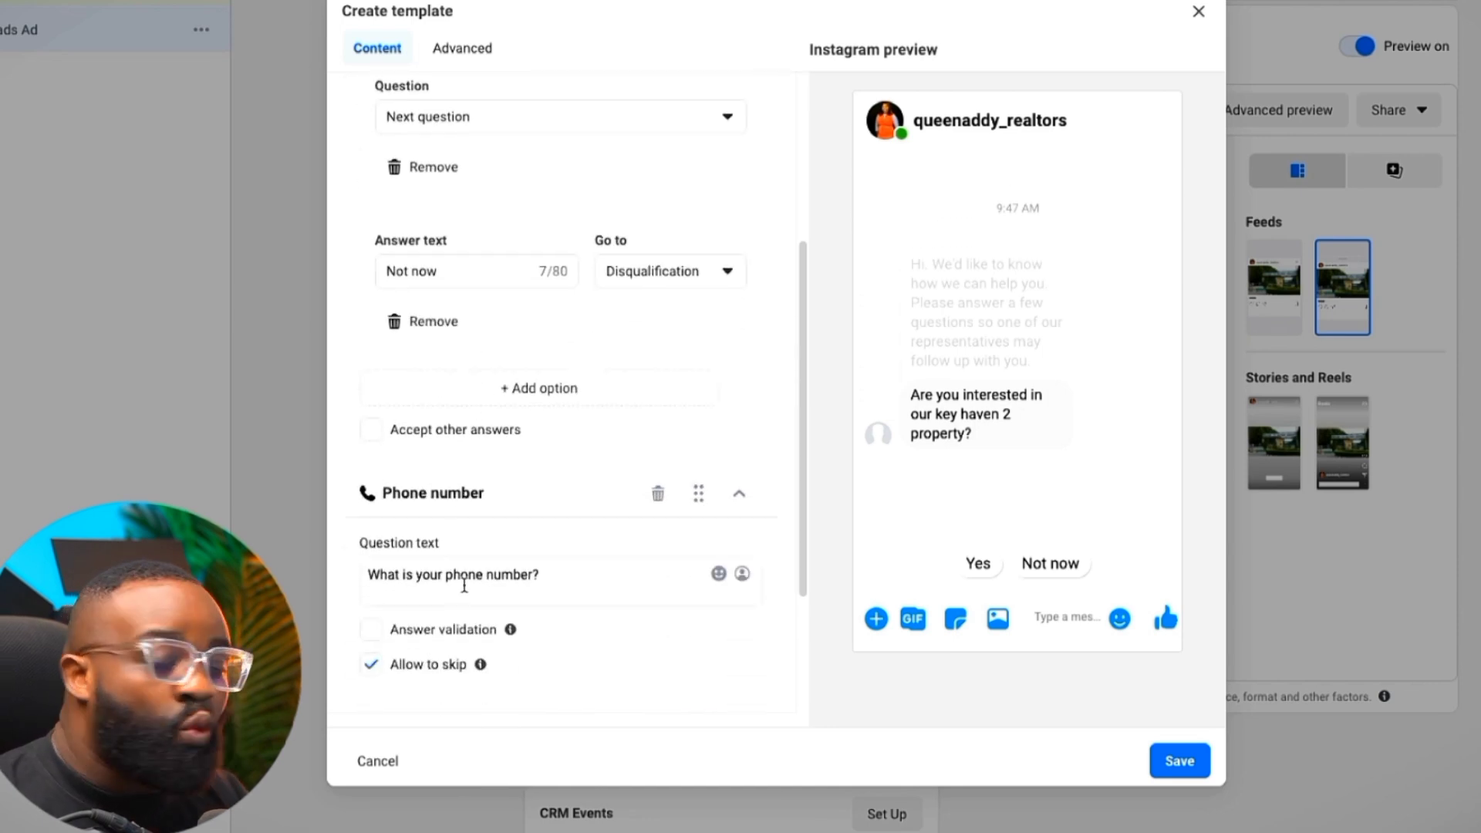
Append 'So that we can reach out and give you more information' to the phone question
left_click(566, 580)
type("So that we c")
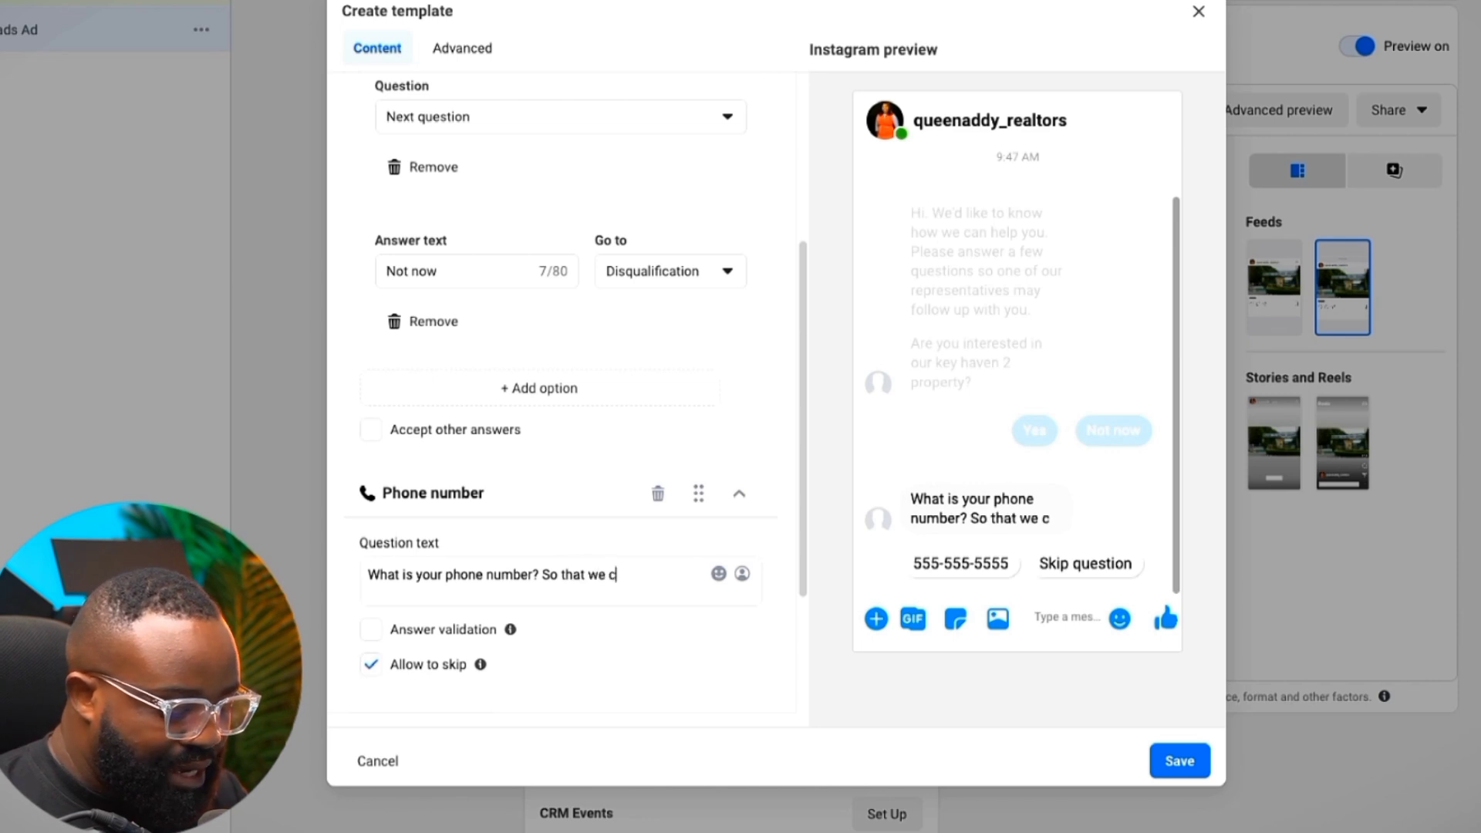
type("n")
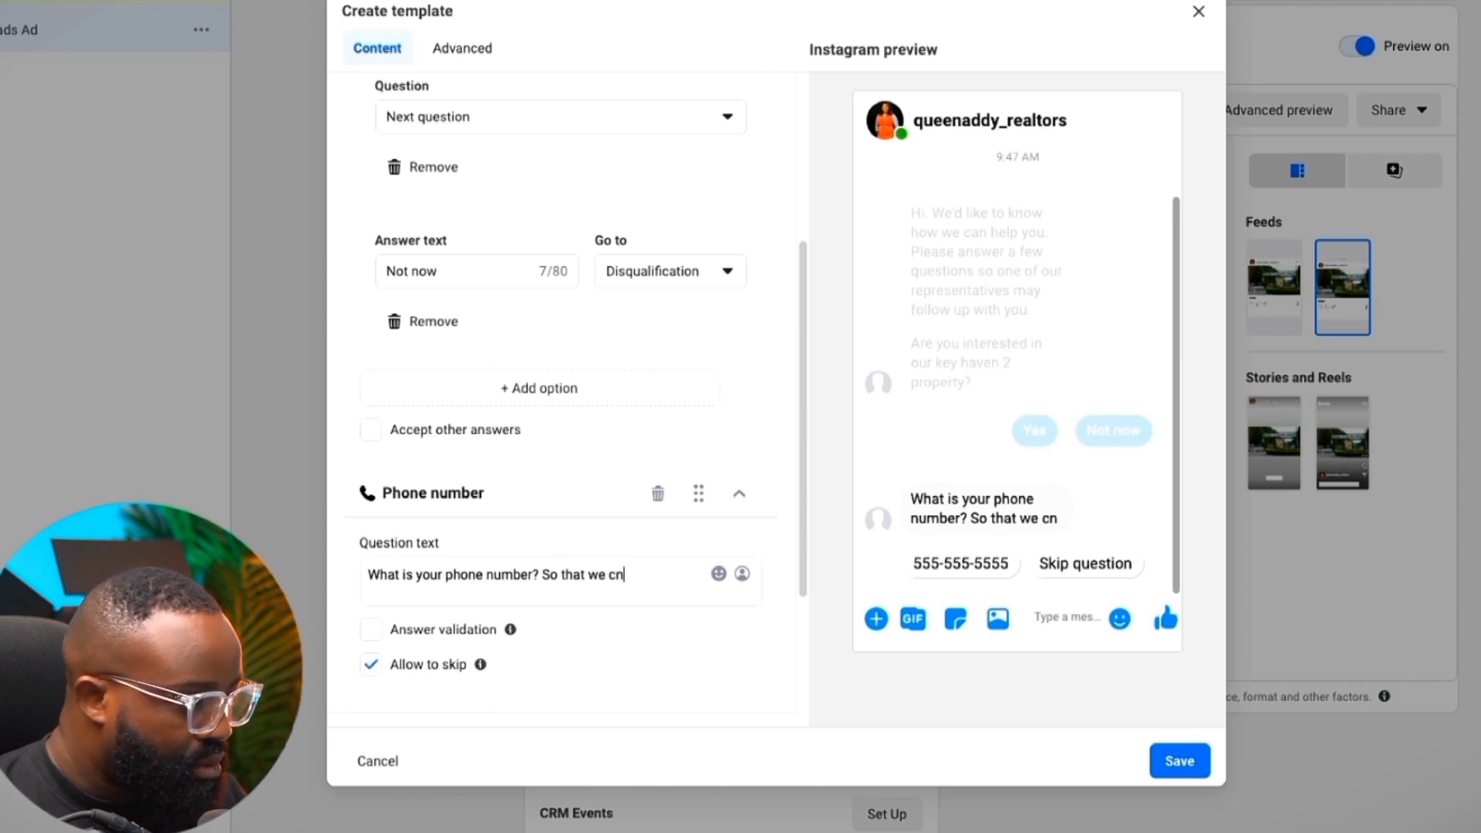
key("BackSpace")
type("can reach")
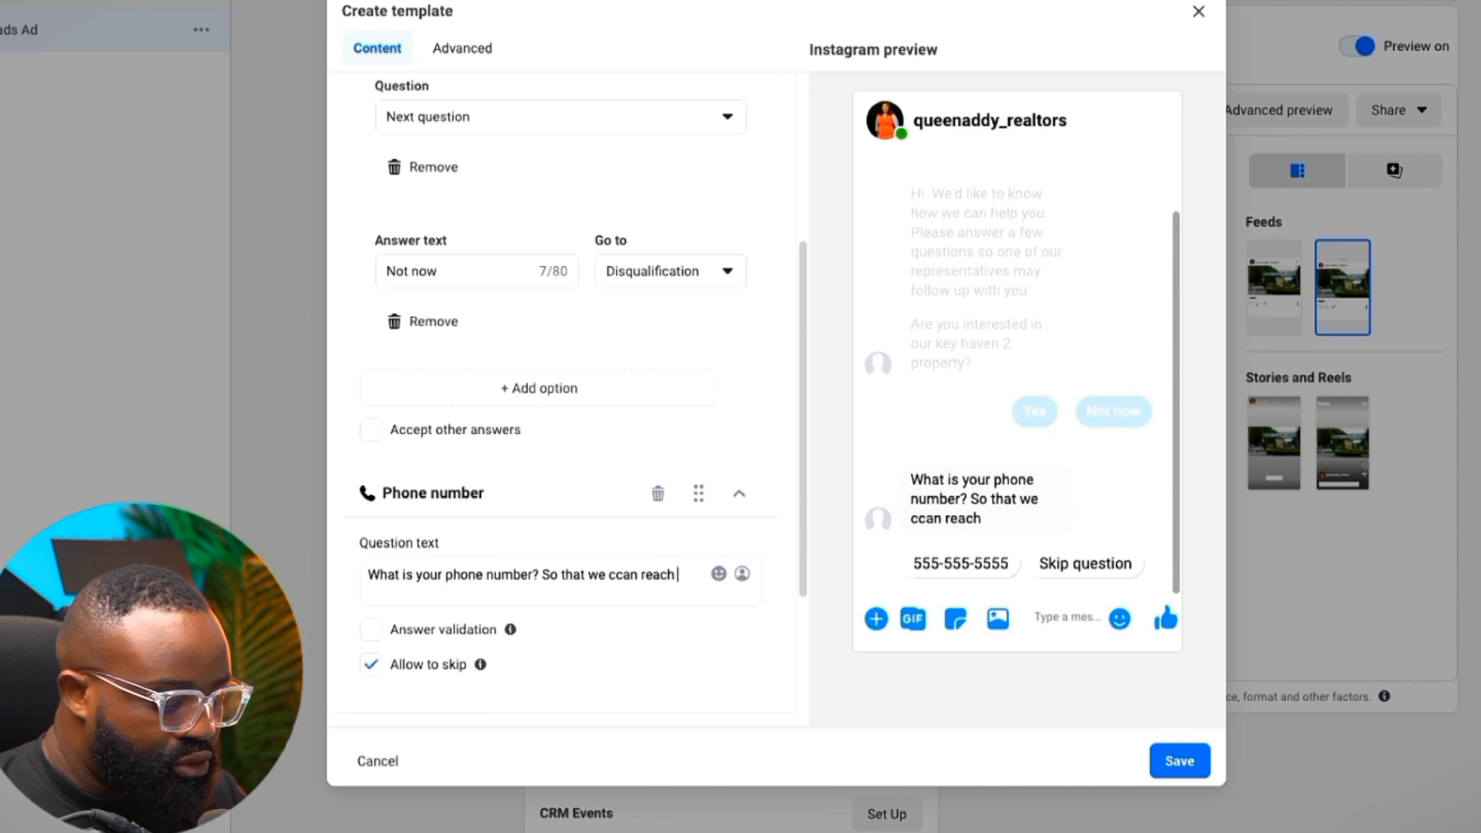
type(" out and give you more information")
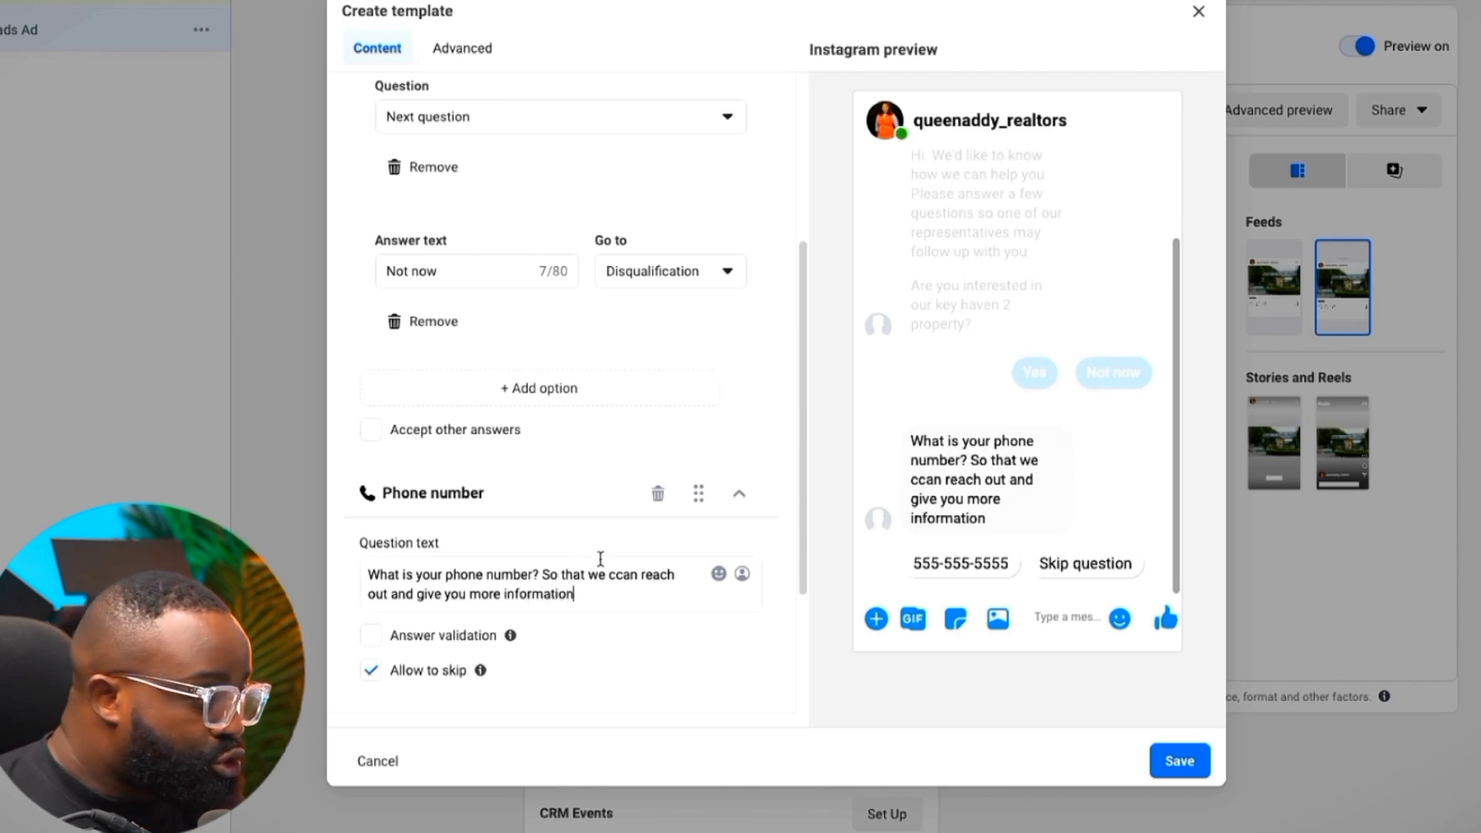
scroll(571, 547, "up", 2)
scroll(536, 370, "up", 2)
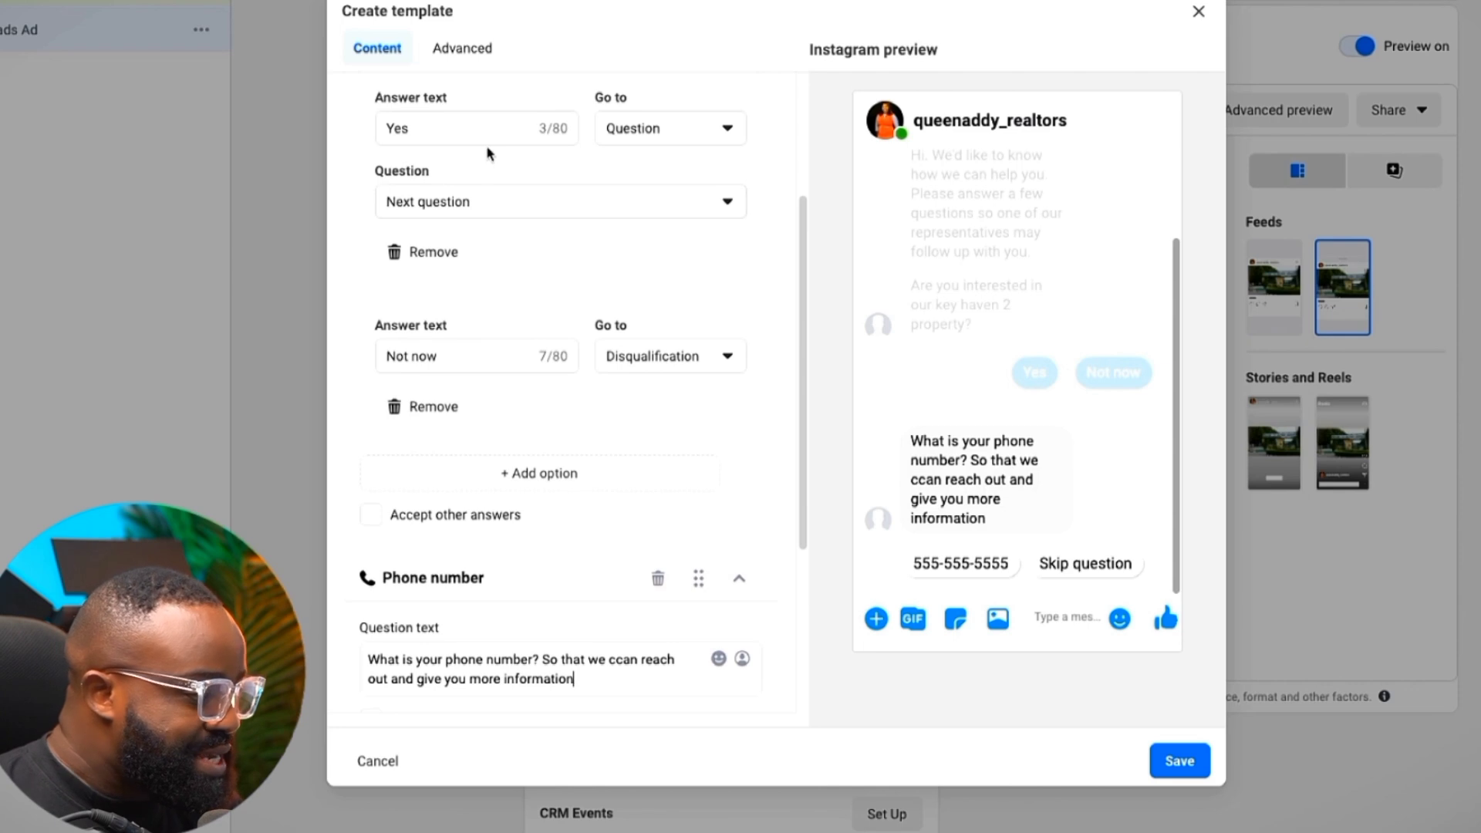
scroll(615, 473, "down", 5)
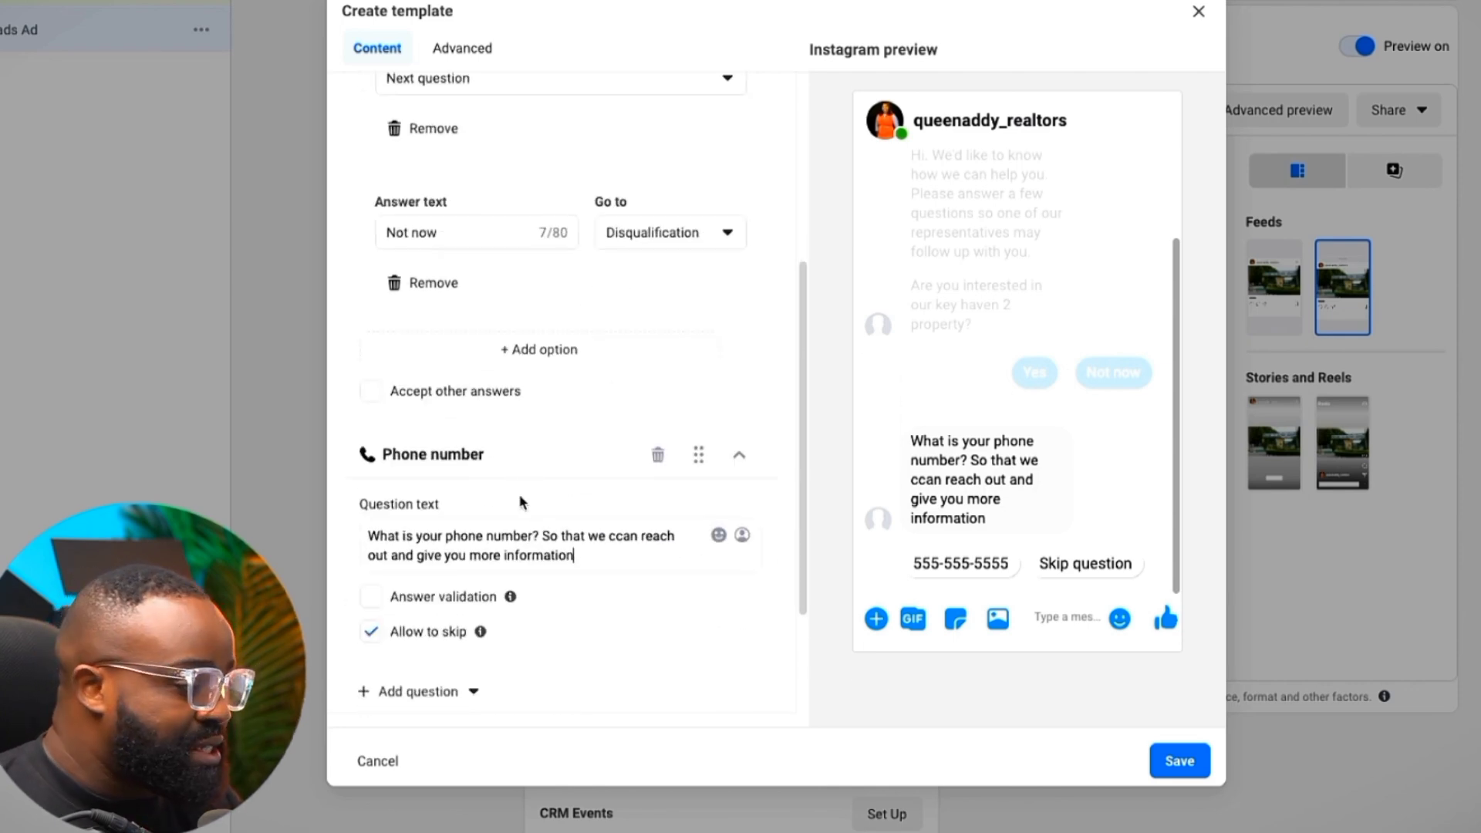
scroll(531, 502, "down", 3)
Turn on answer validation for the phone number question
left_click(371, 503)
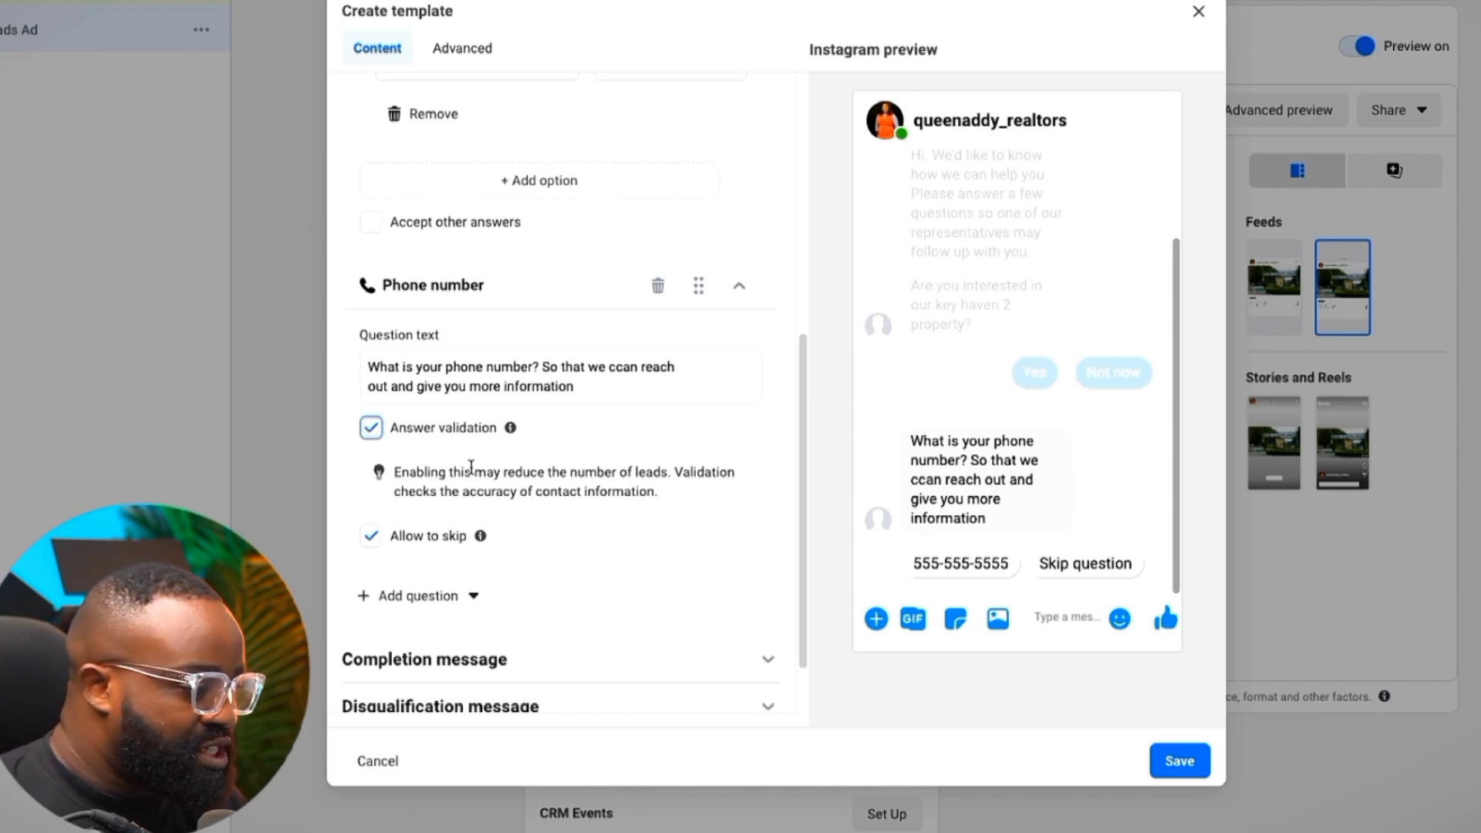
scroll(479, 479, "up", 2)
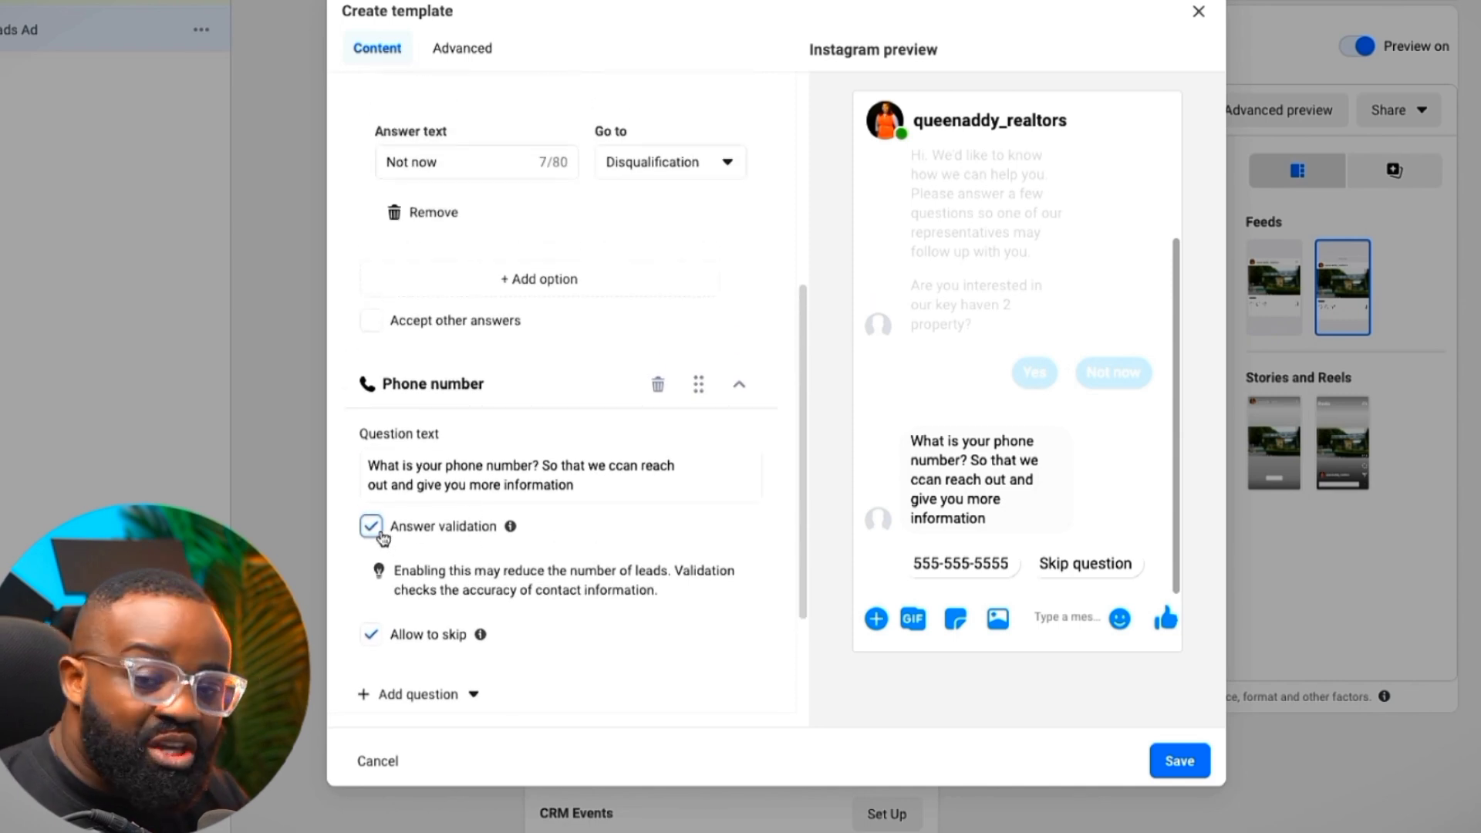
scroll(494, 567, "down", 1)
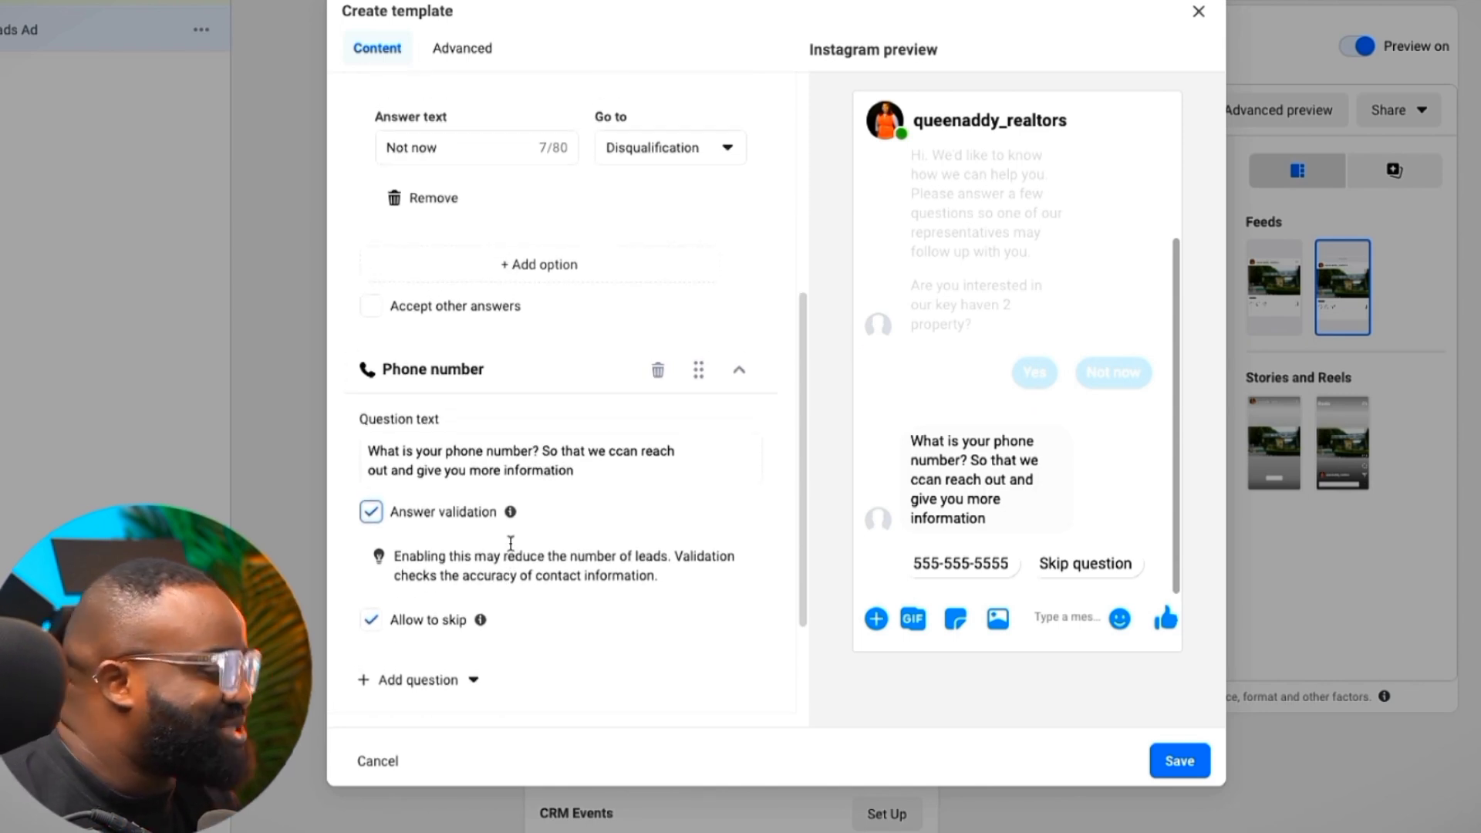
scroll(500, 494, "up", 5)
scroll(499, 409, "down", 1)
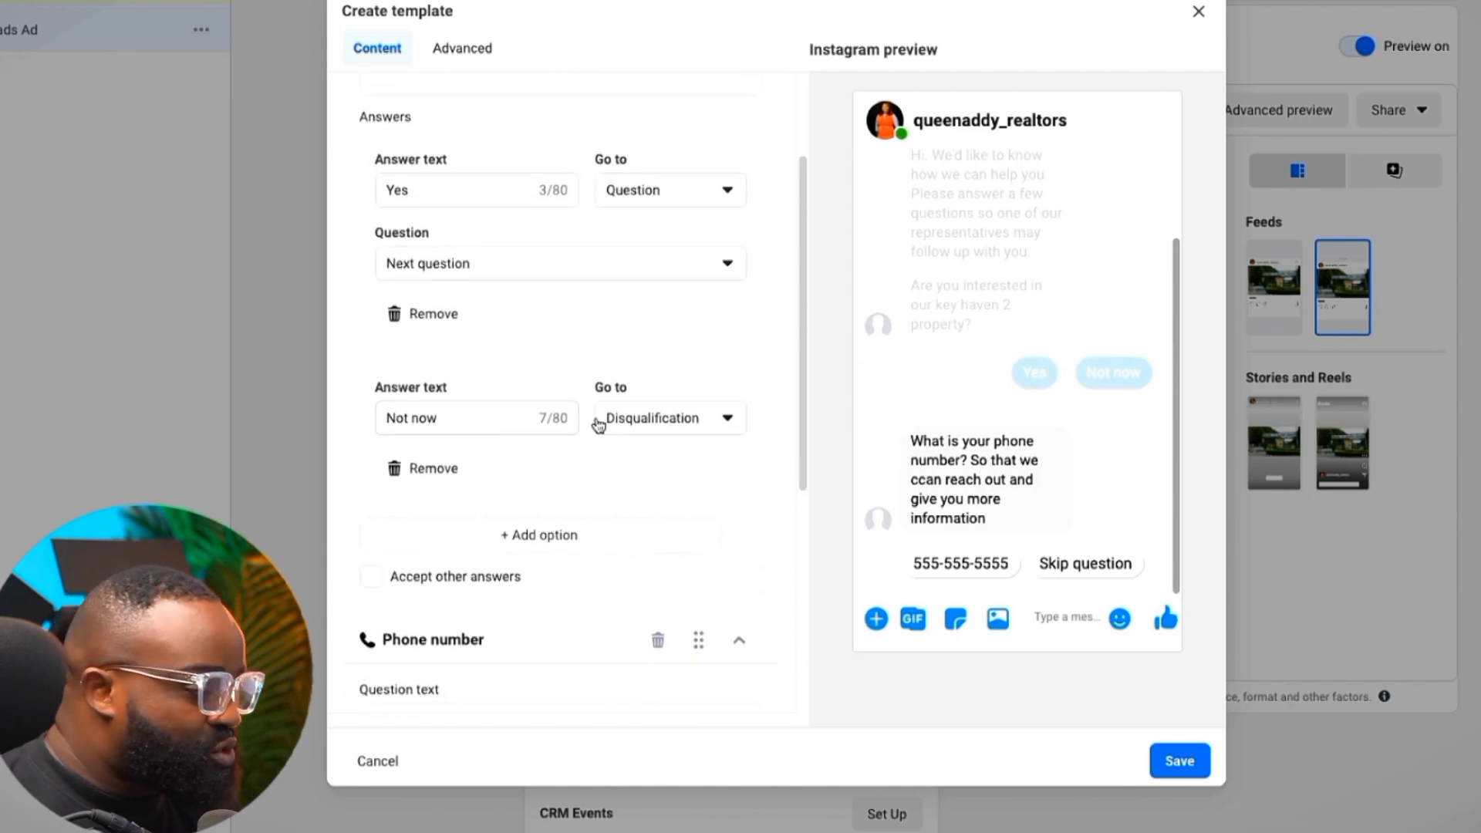
Expand the Completion message section to show its default thank-you text
scroll(650, 431, "down", 6)
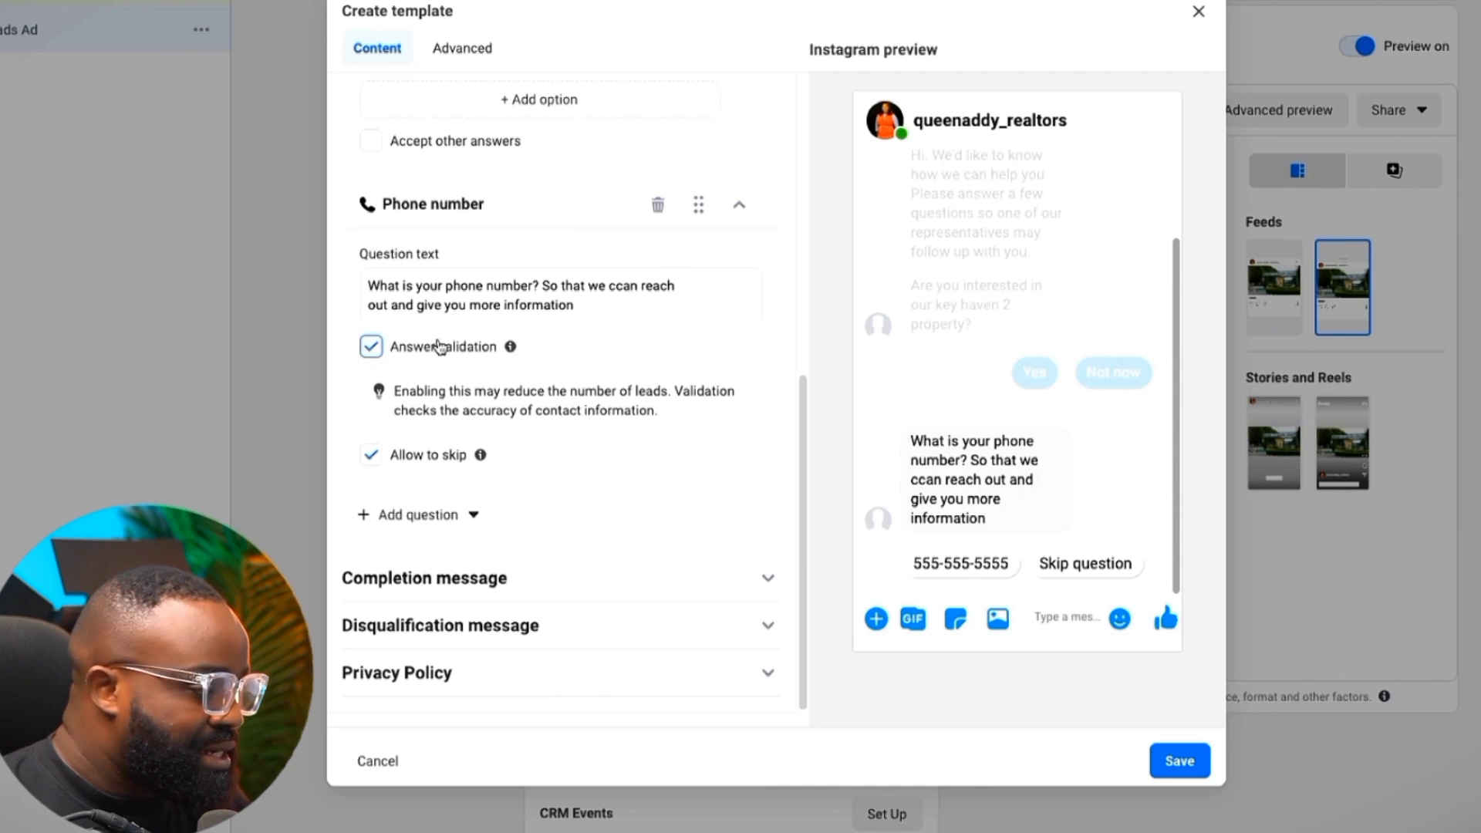
scroll(480, 322, "up", 4)
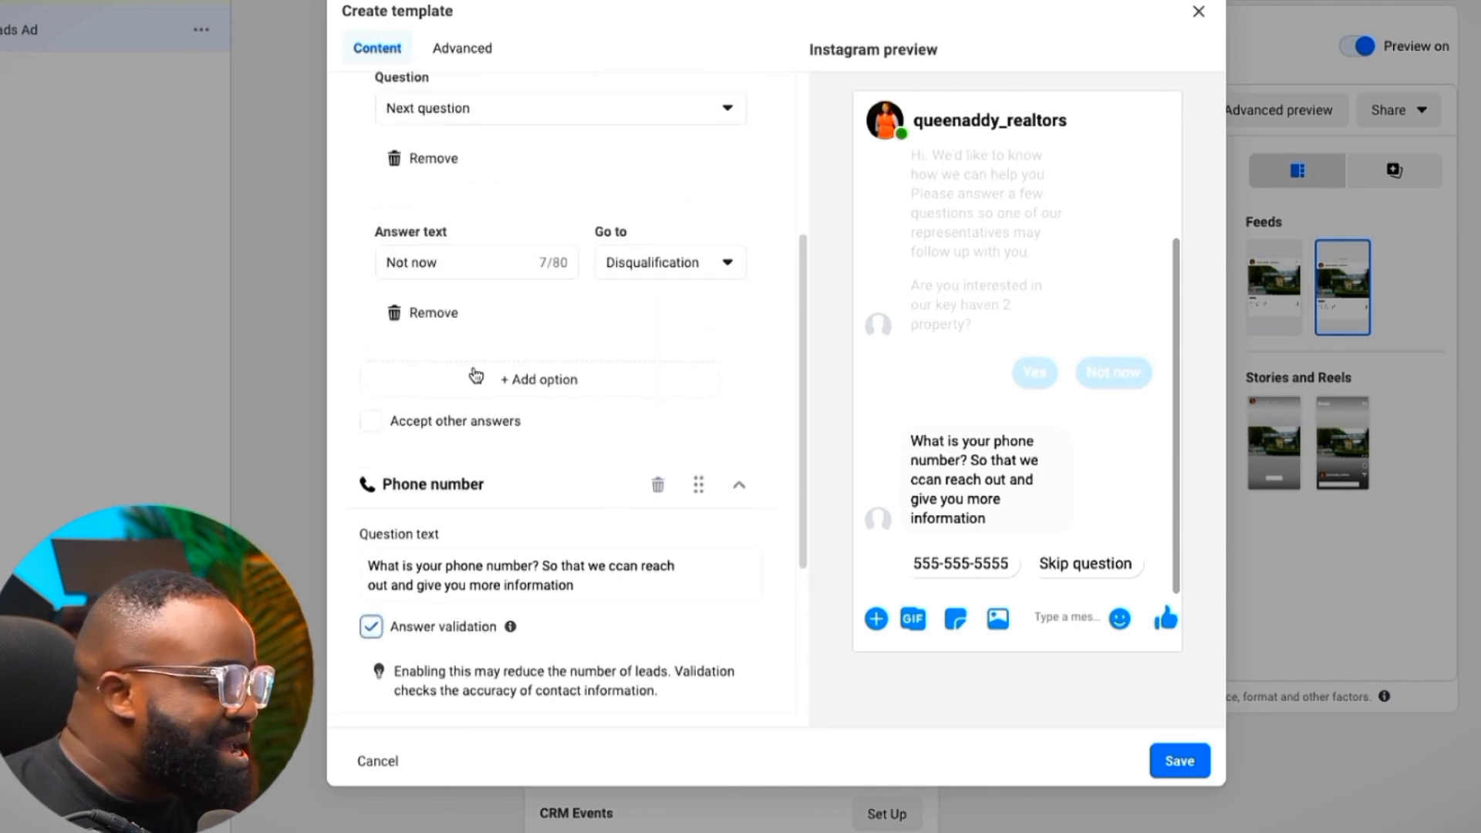
scroll(477, 411, "down", 3)
scroll(477, 411, "down", 1)
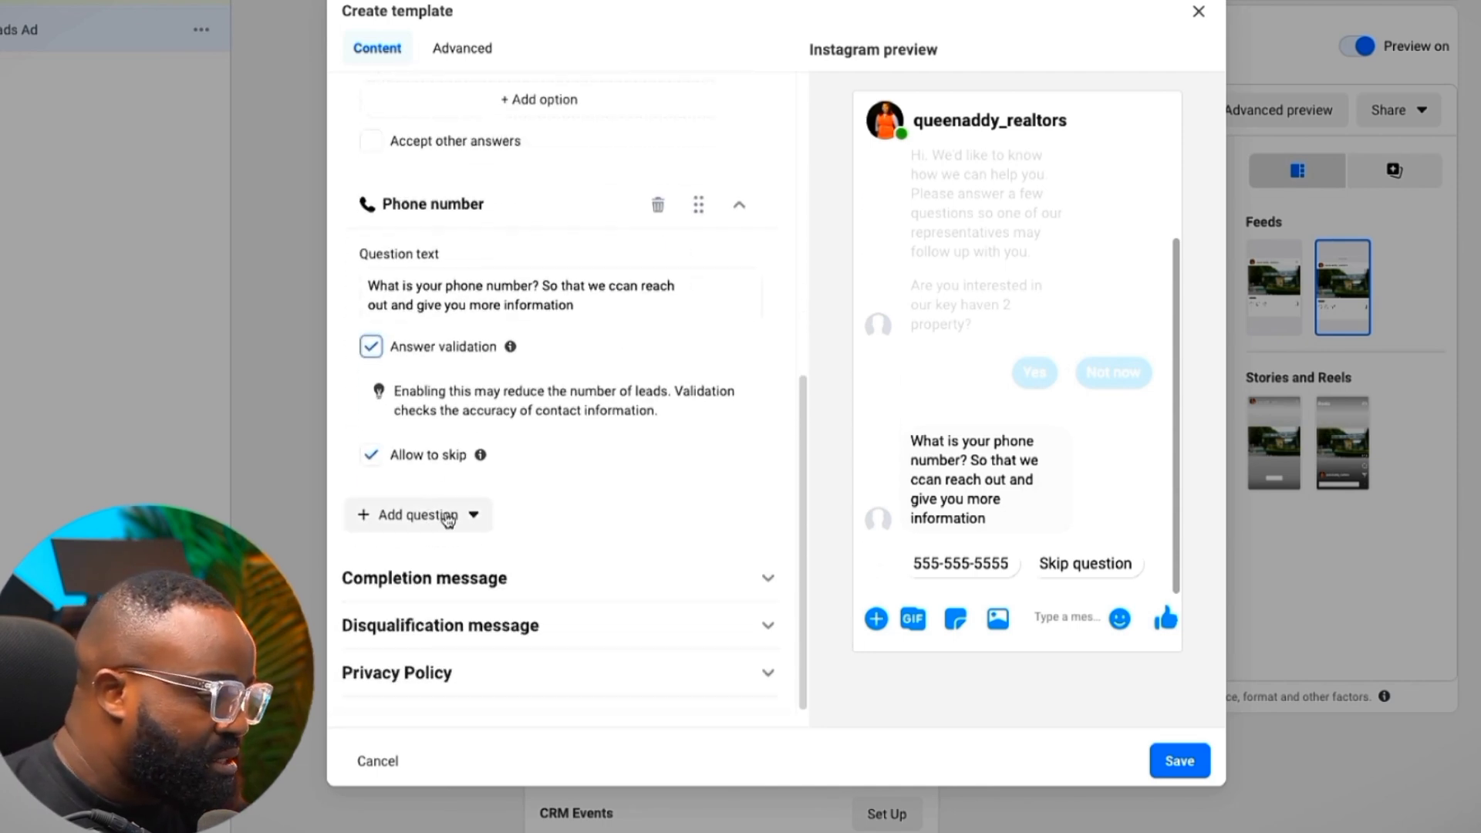
scroll(502, 540, "up", 1)
scroll(577, 573, "down", 1)
left_click(576, 576)
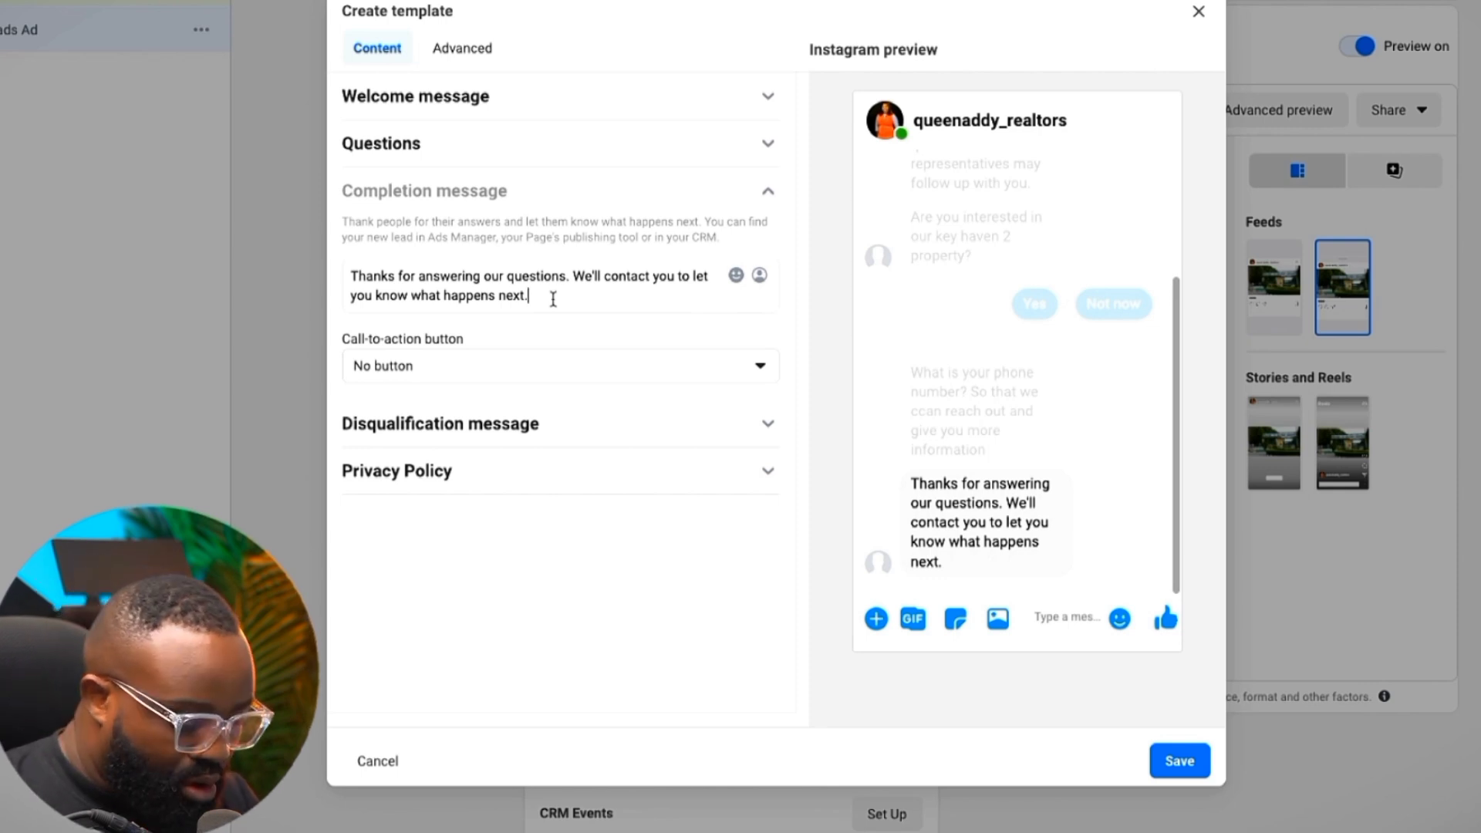
Add 'For More information please click the link below' to the end of the completion message
type("For")
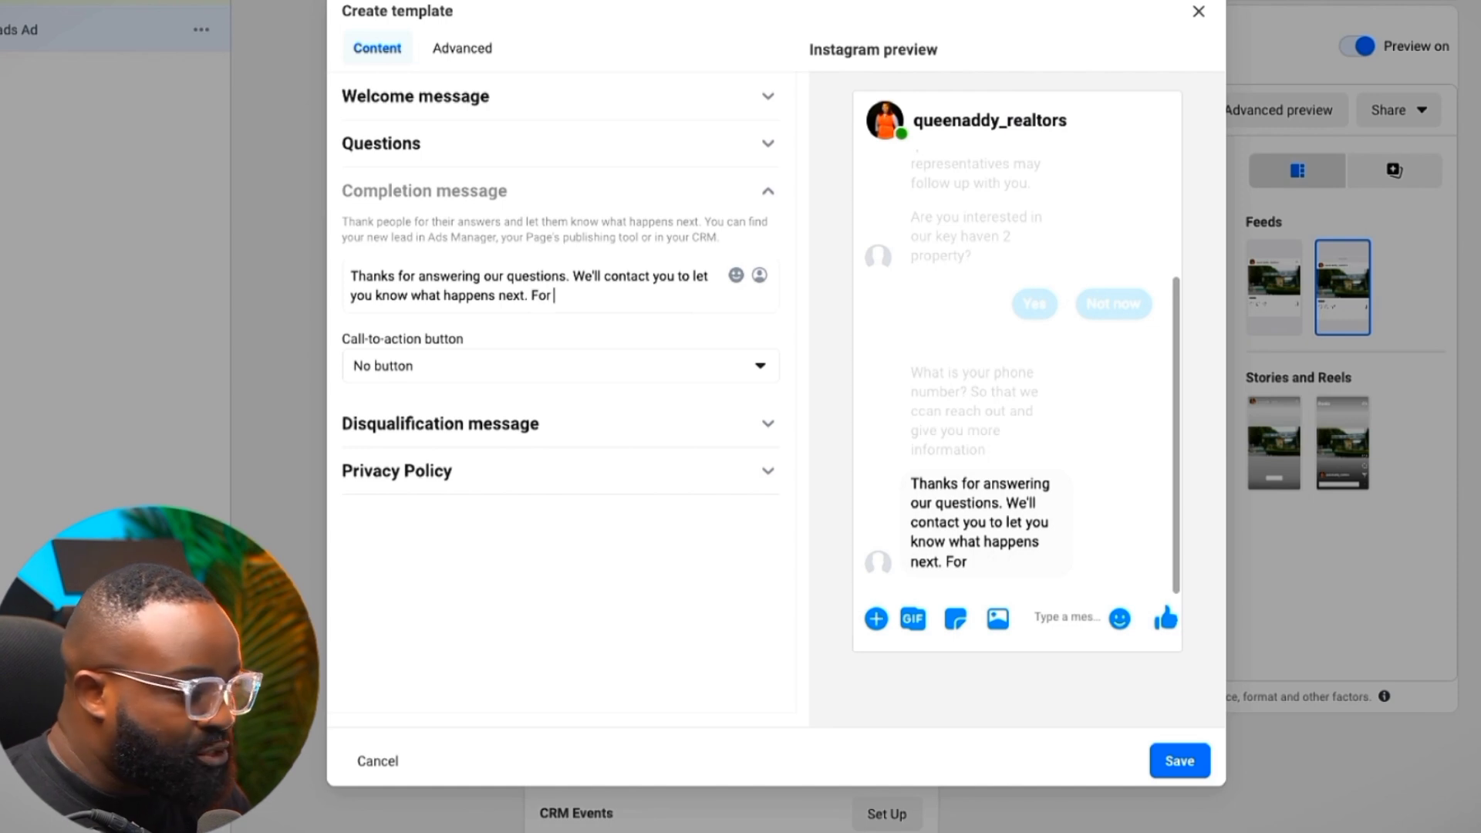
type(" More informa")
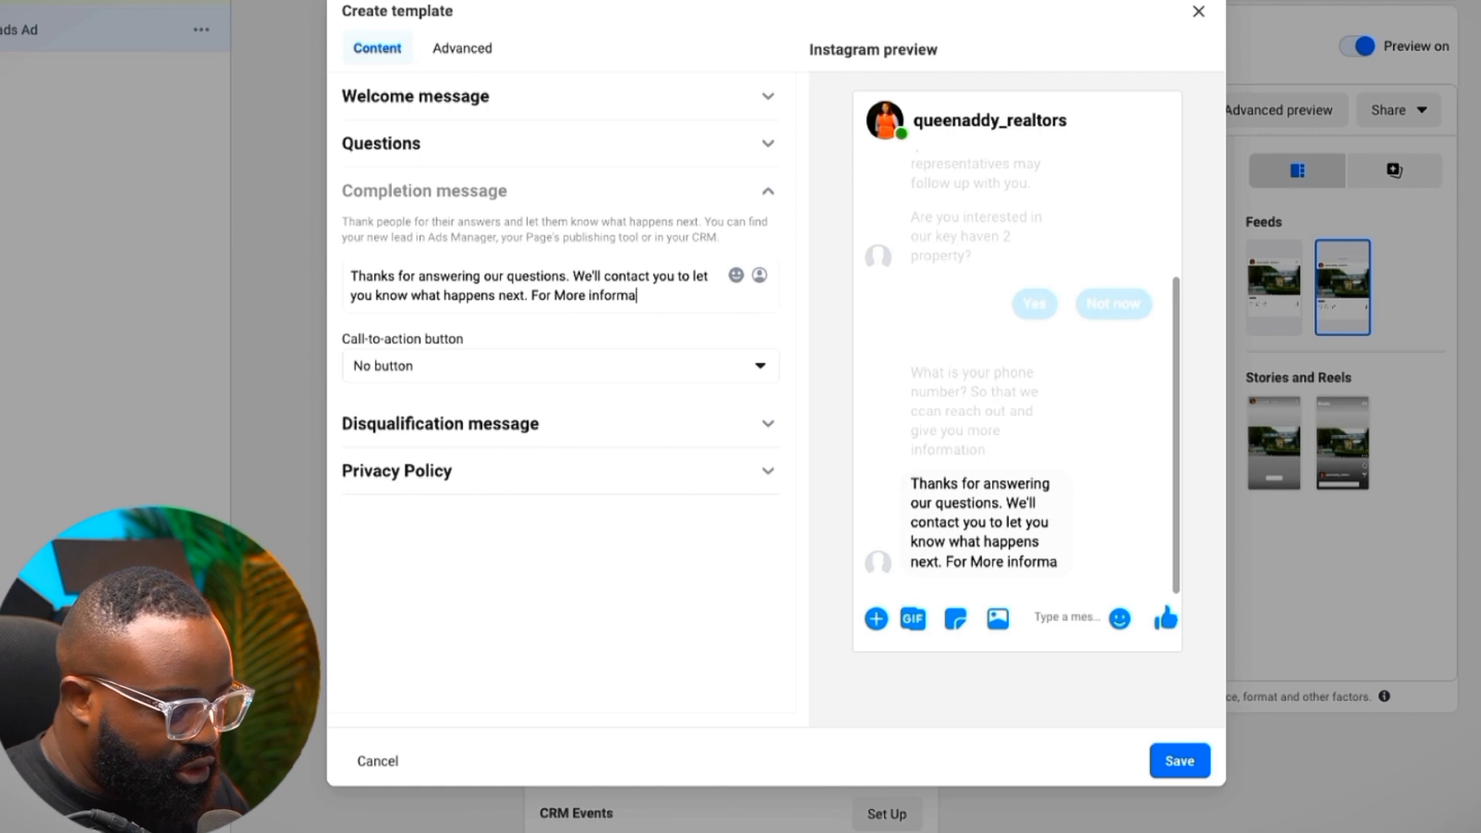
type("tion pleas")
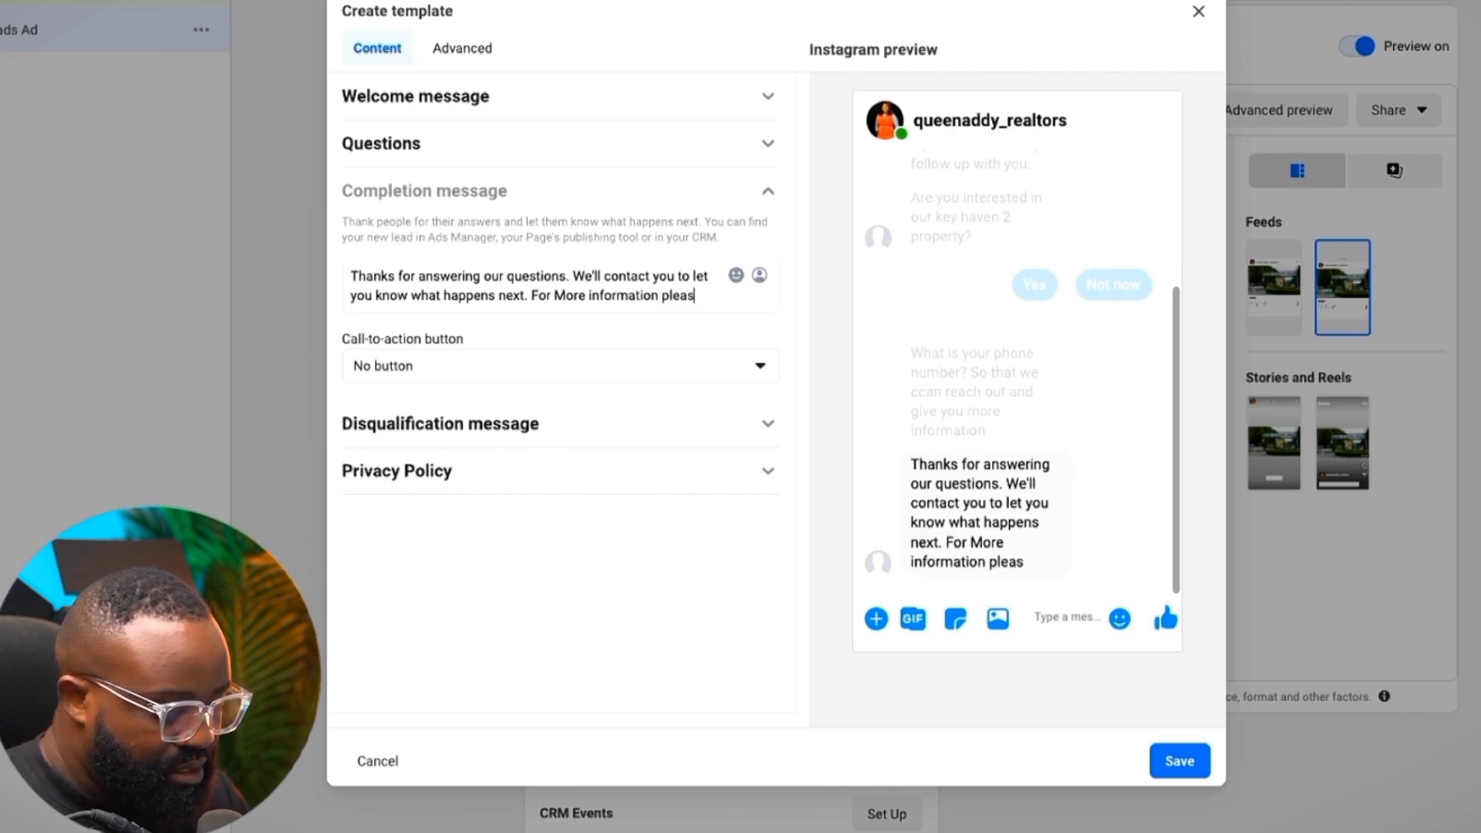
type("e clickm")
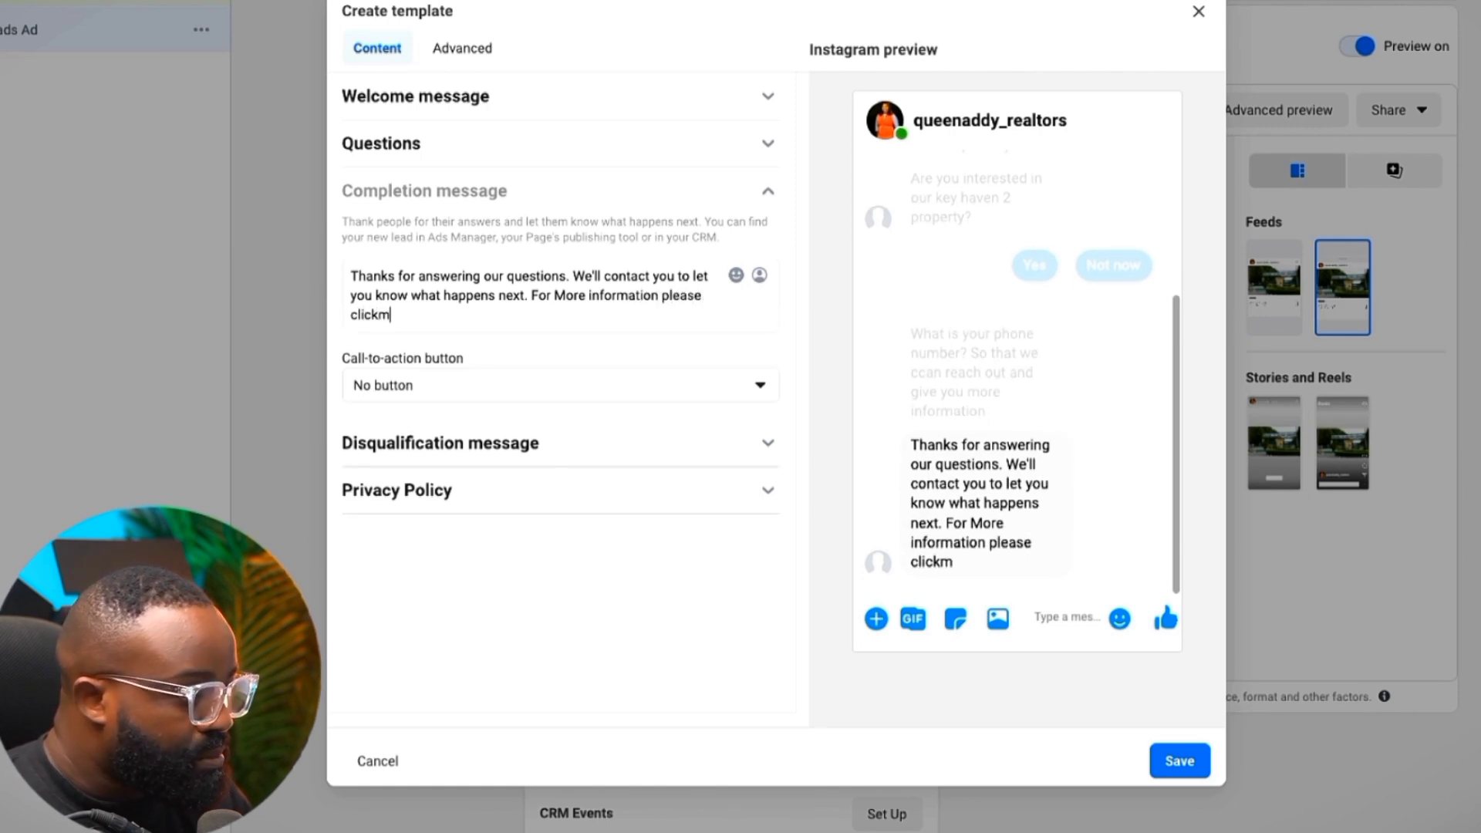
key("BackSpace")
type("the link")
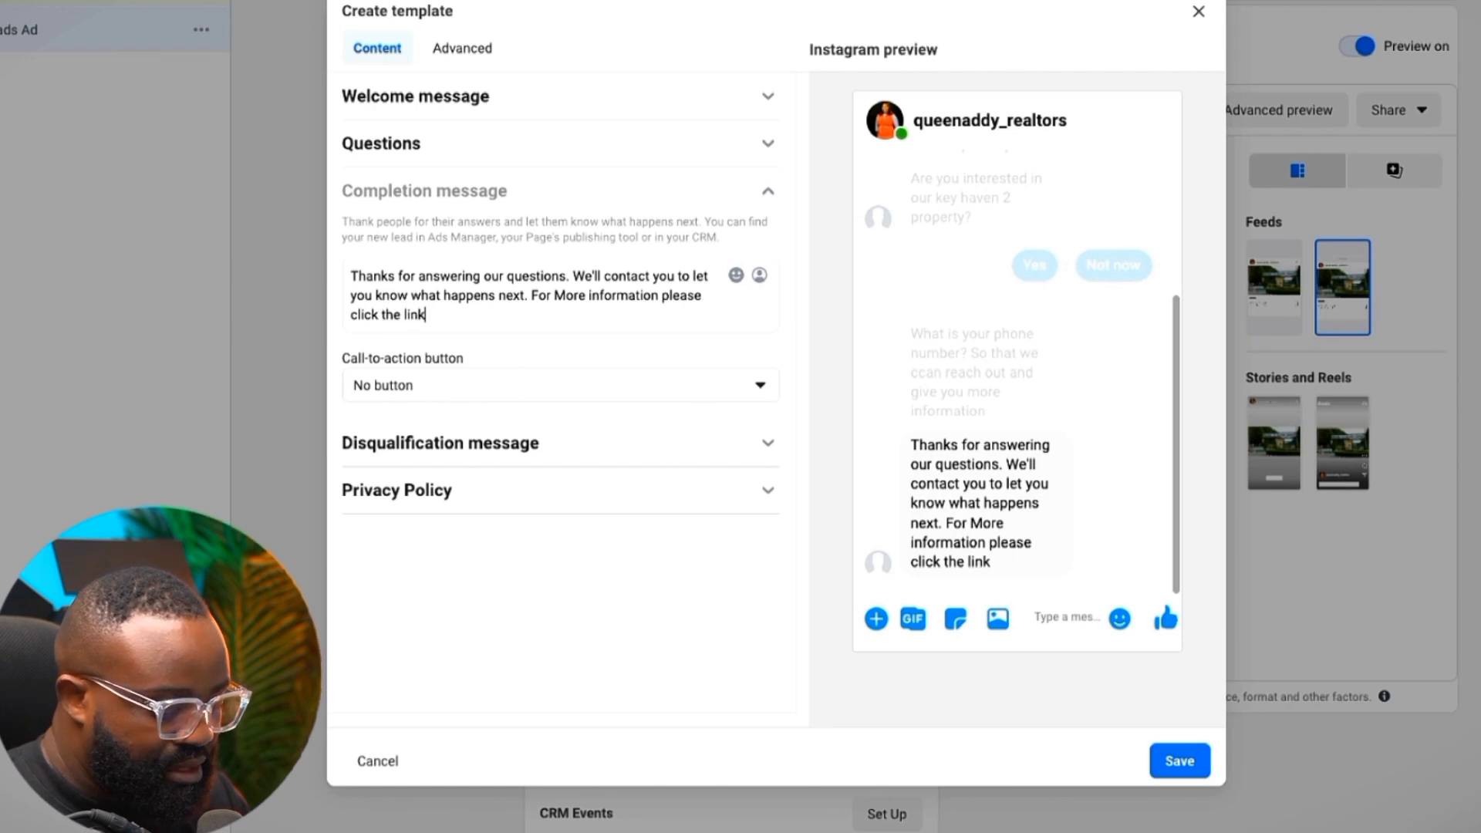
type(" below")
Add a View website button labelled 'Whatsapp Us', then expand the disqualification message
left_click(493, 384)
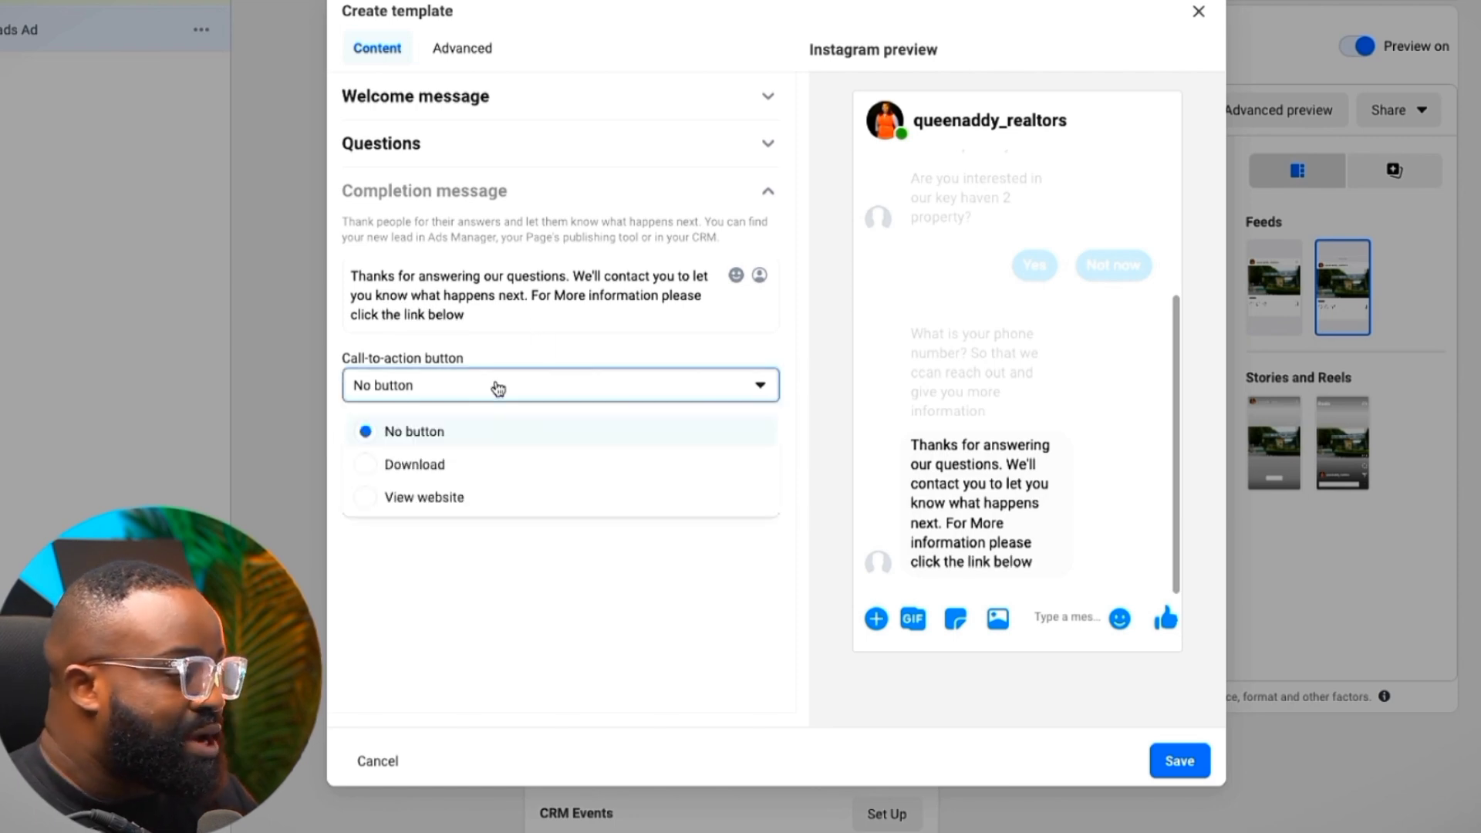
left_click(423, 498)
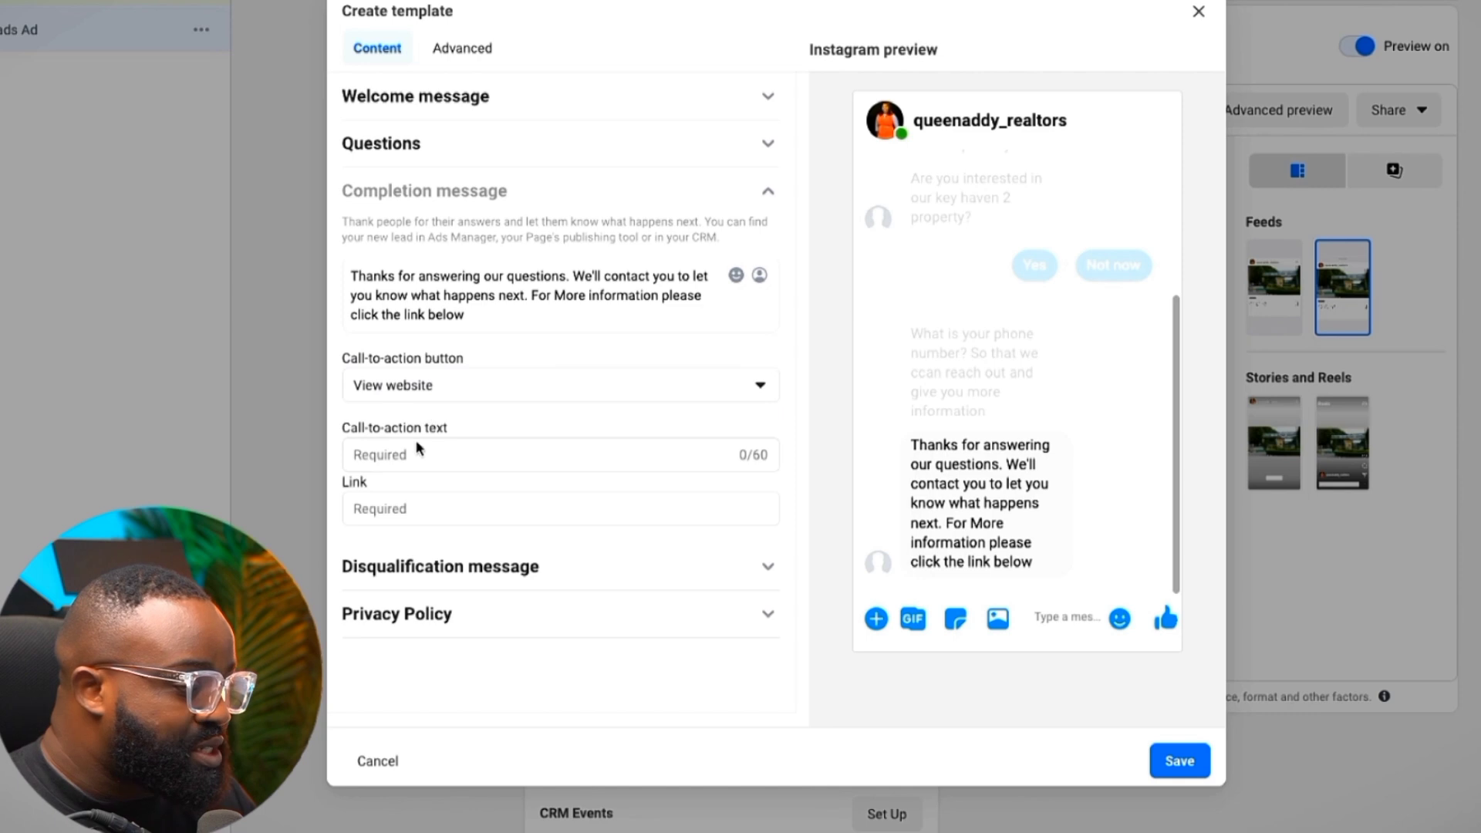
left_click(418, 455)
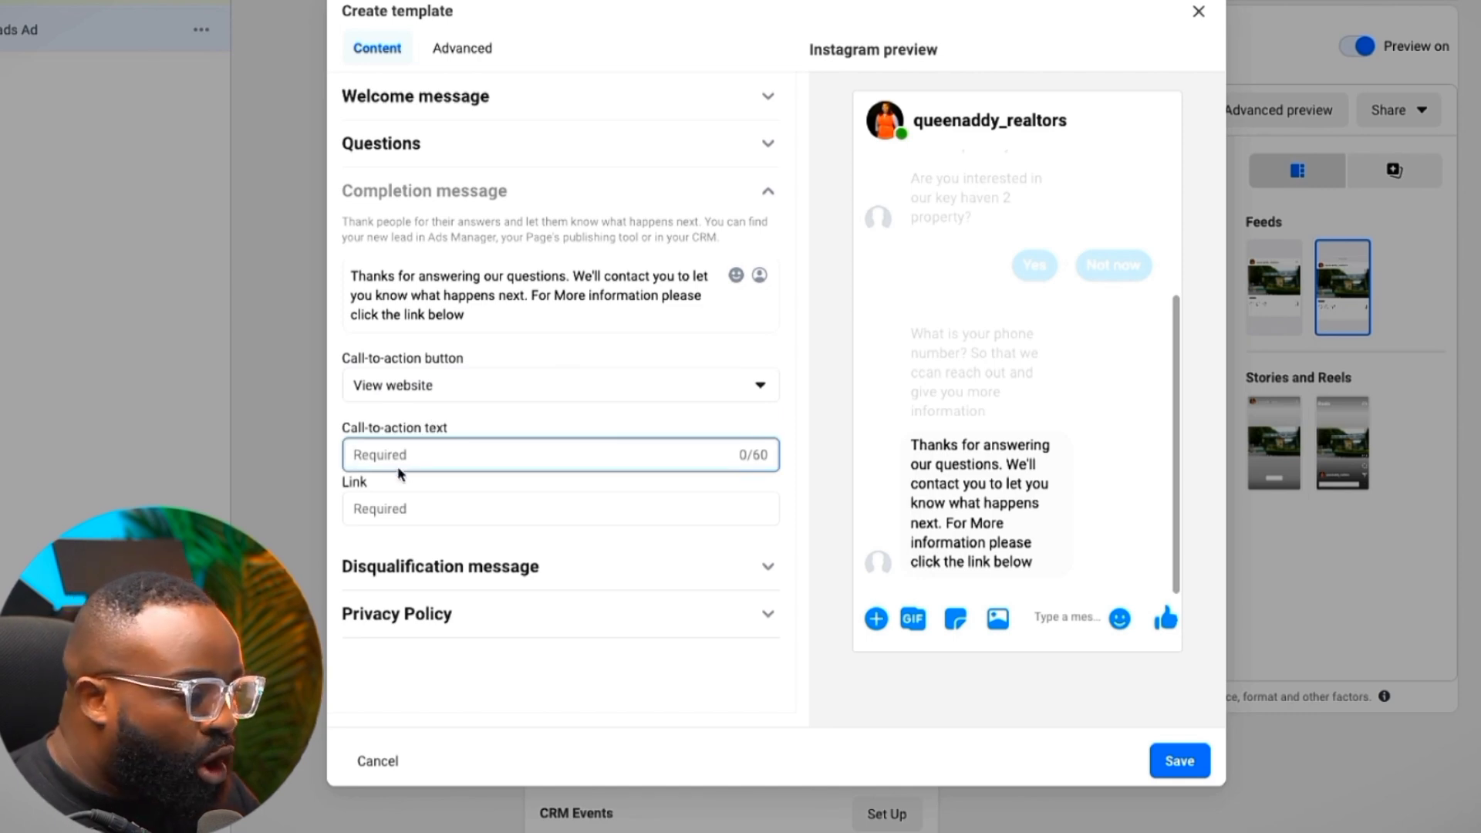
left_click(392, 509)
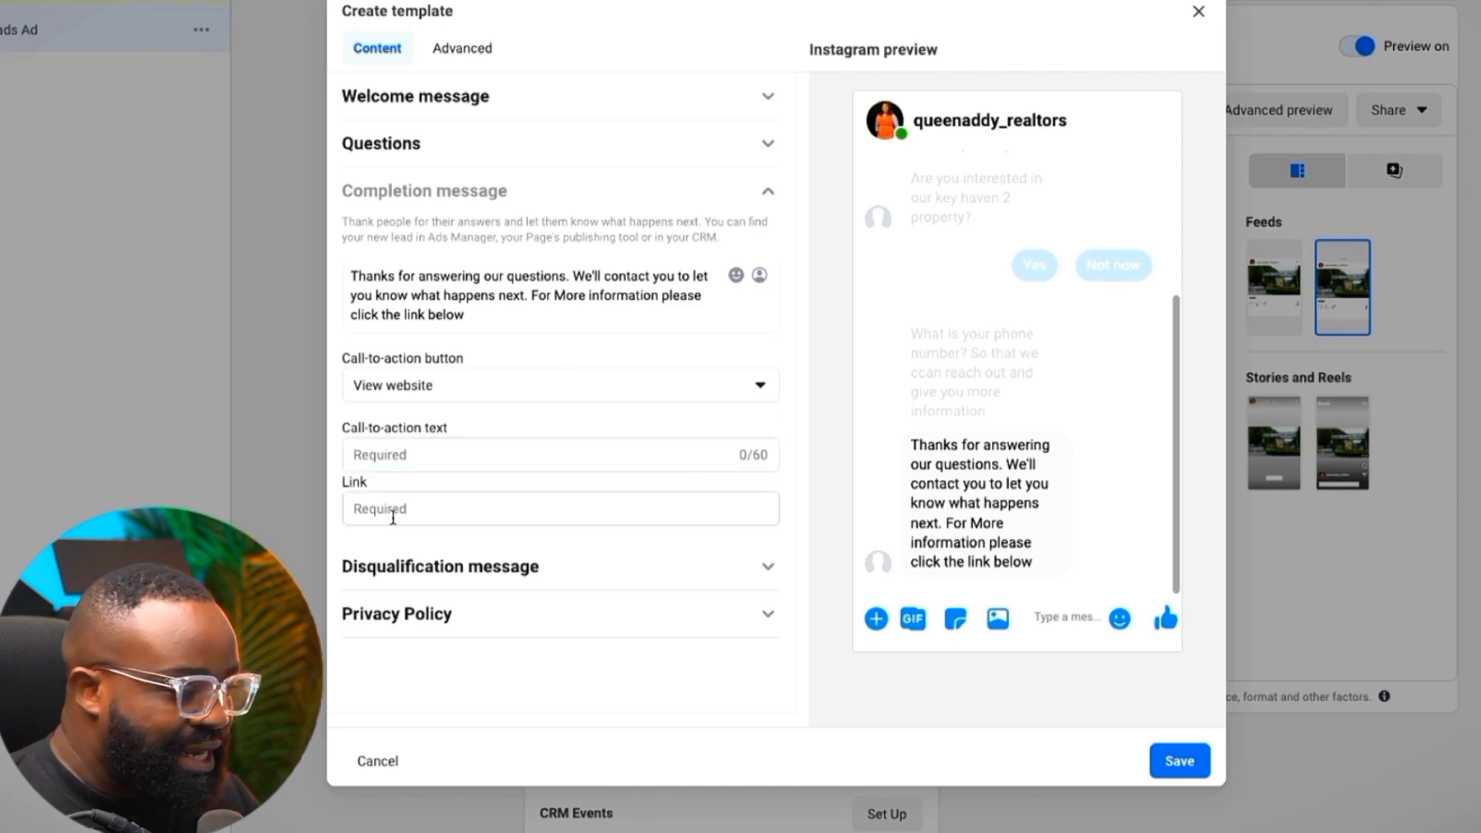
left_click(402, 451)
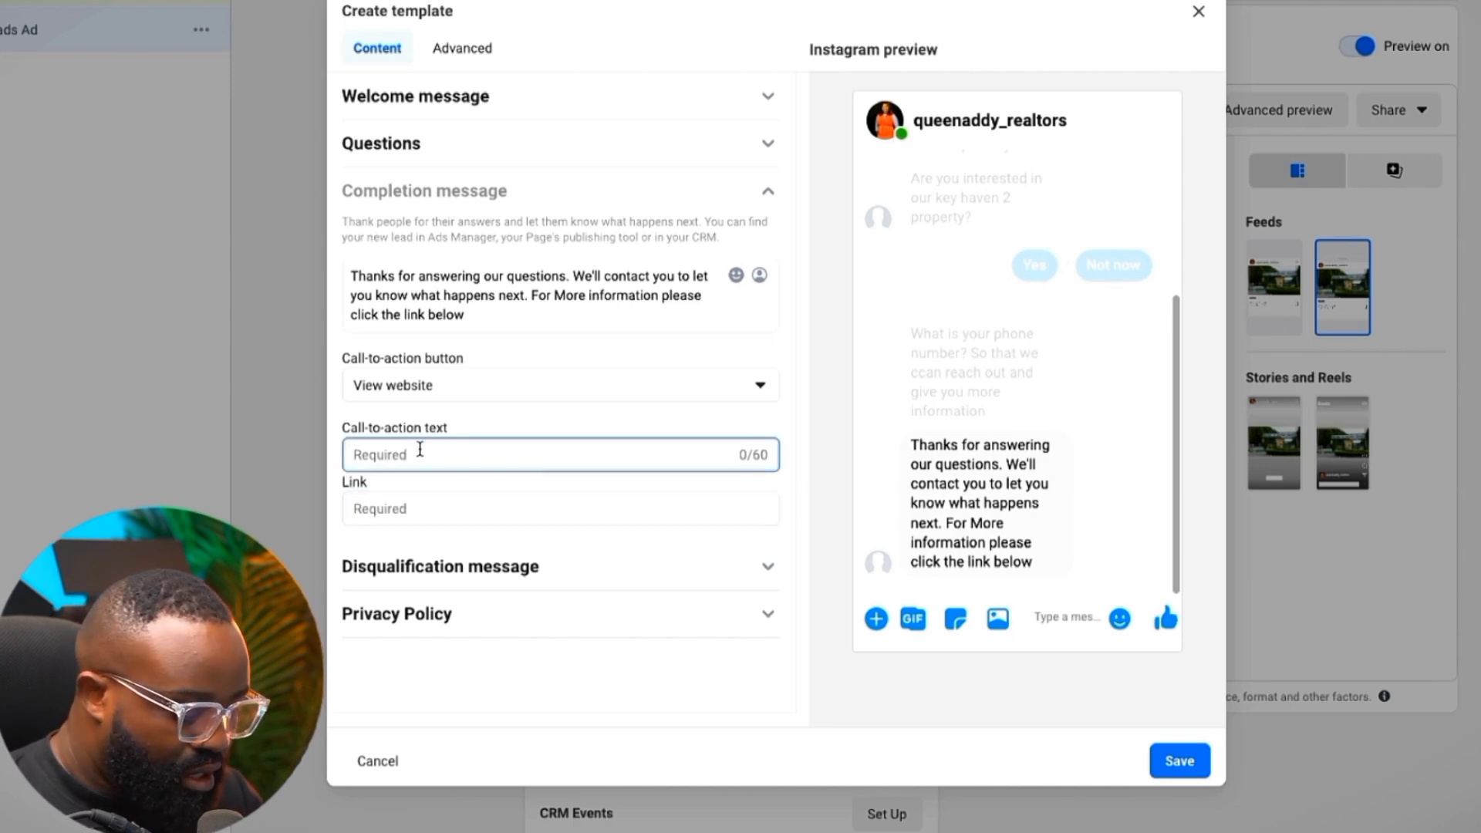
type("Call")
key("BackSpace")
key("BackSpace")
type("Whatsapp Us")
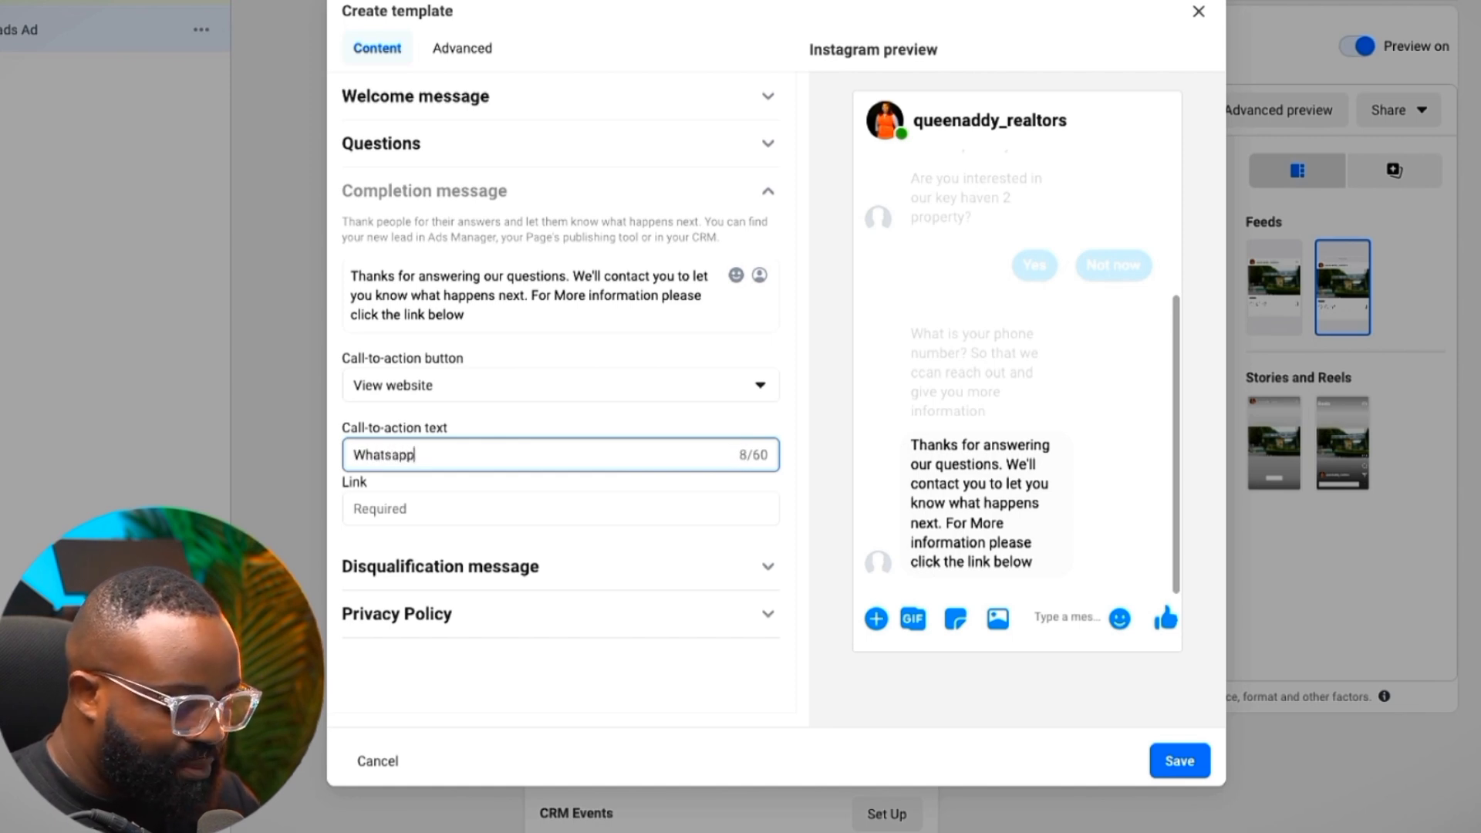
left_click(431, 509)
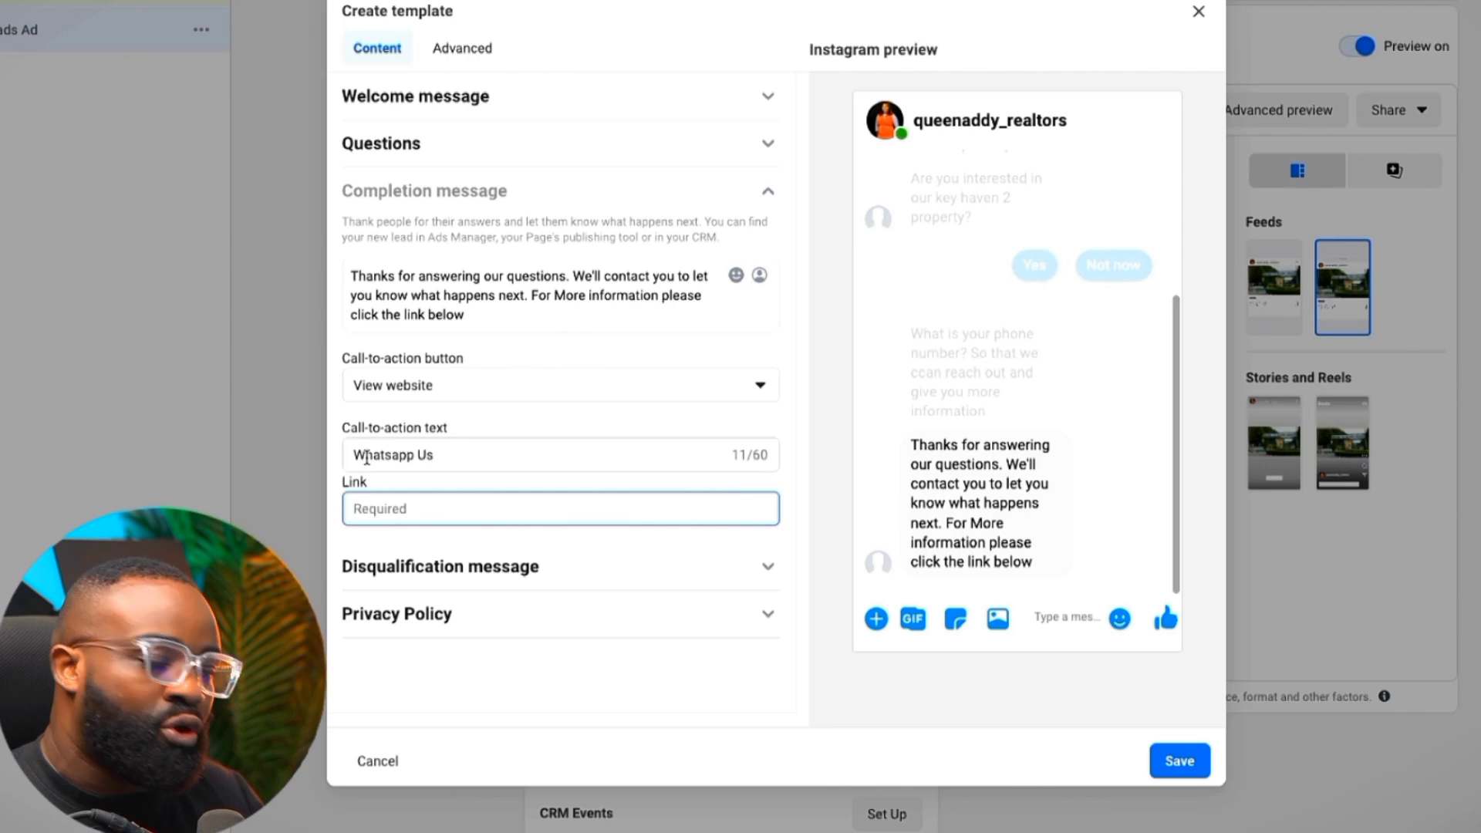
left_click(474, 574)
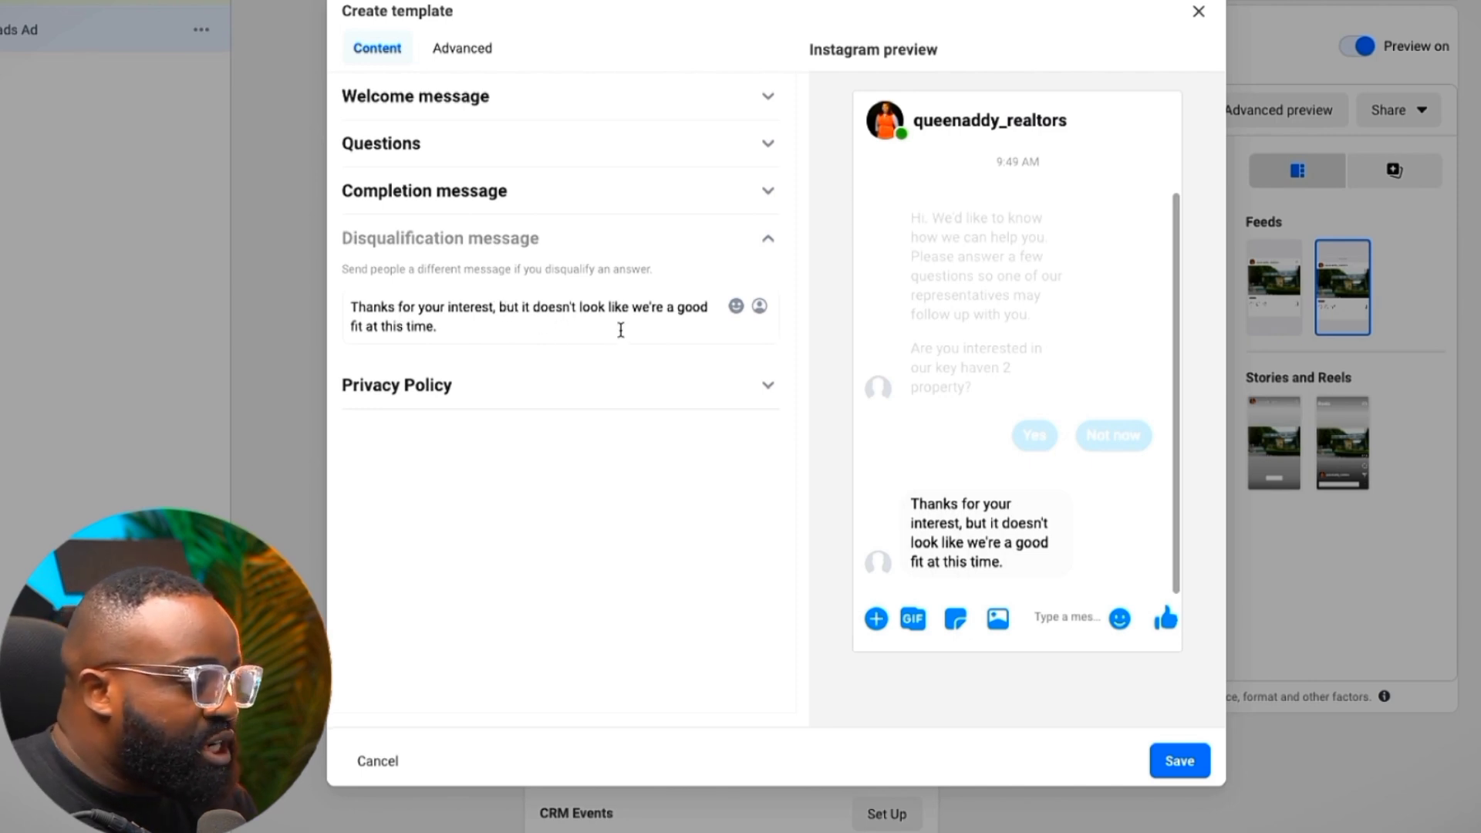
Leave the default disqualification message unchanged and expand the Privacy Policy section
left_click(594, 326)
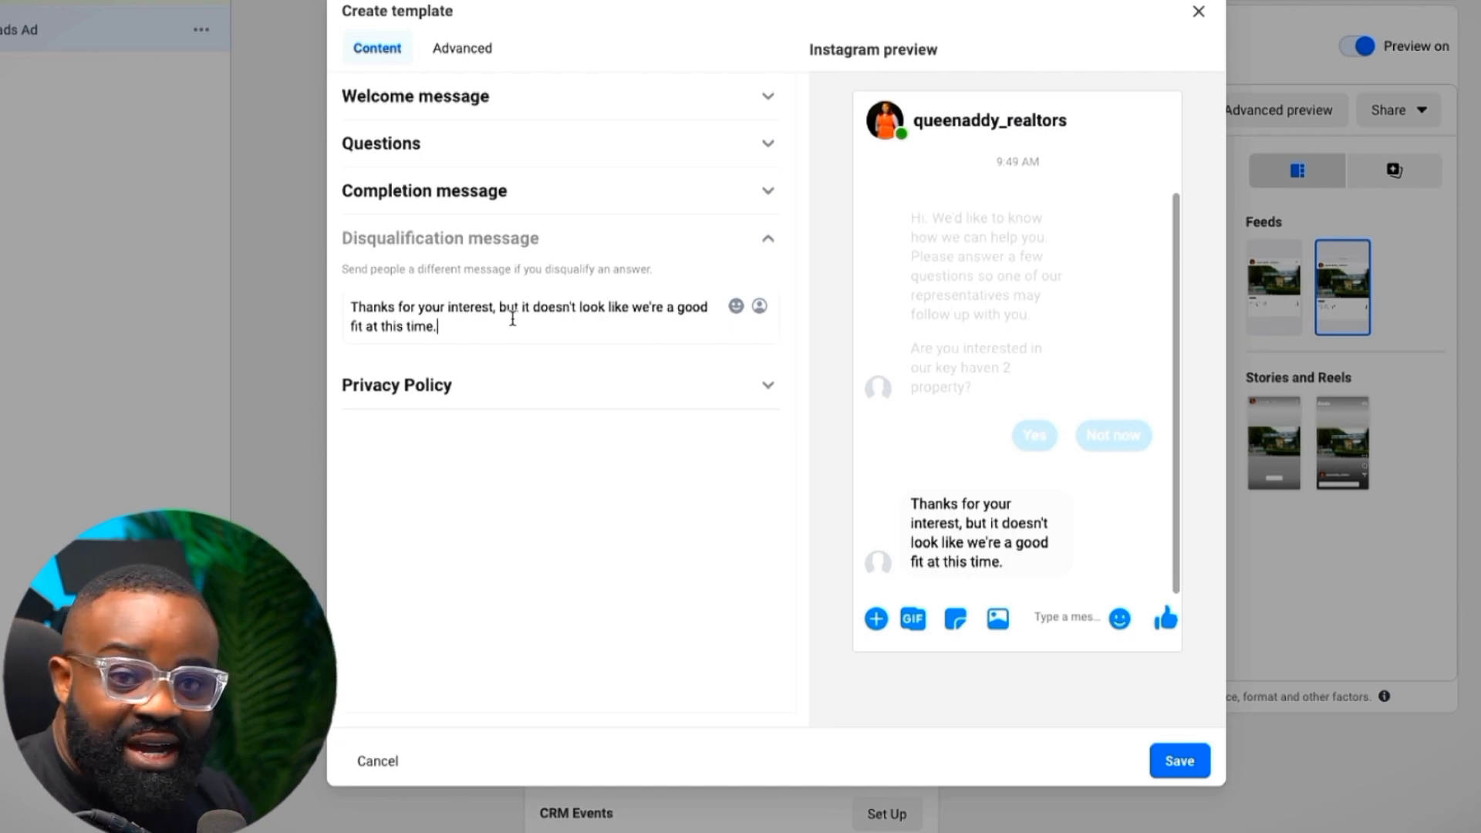
left_click(515, 398)
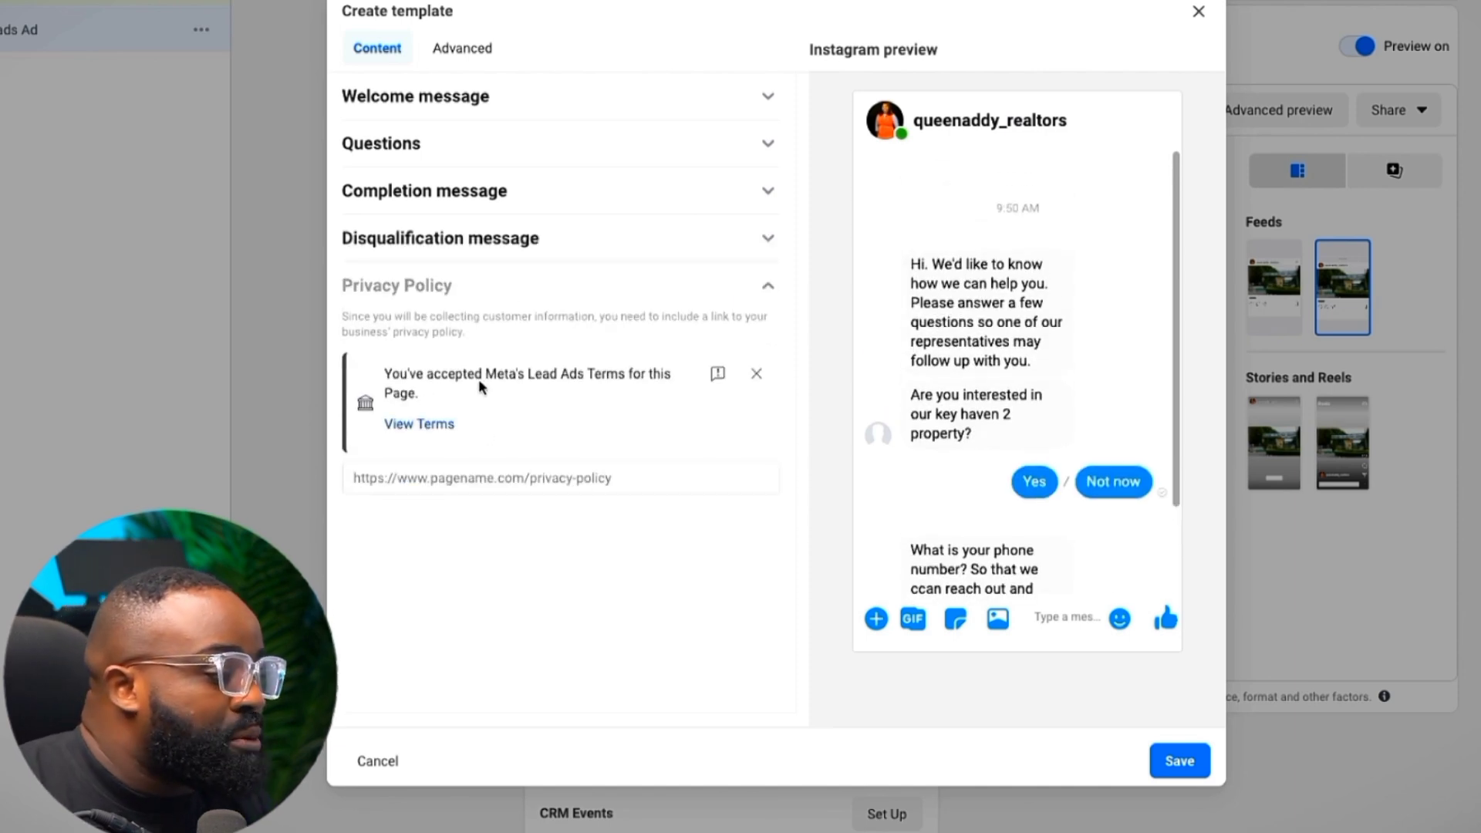
left_click(434, 485)
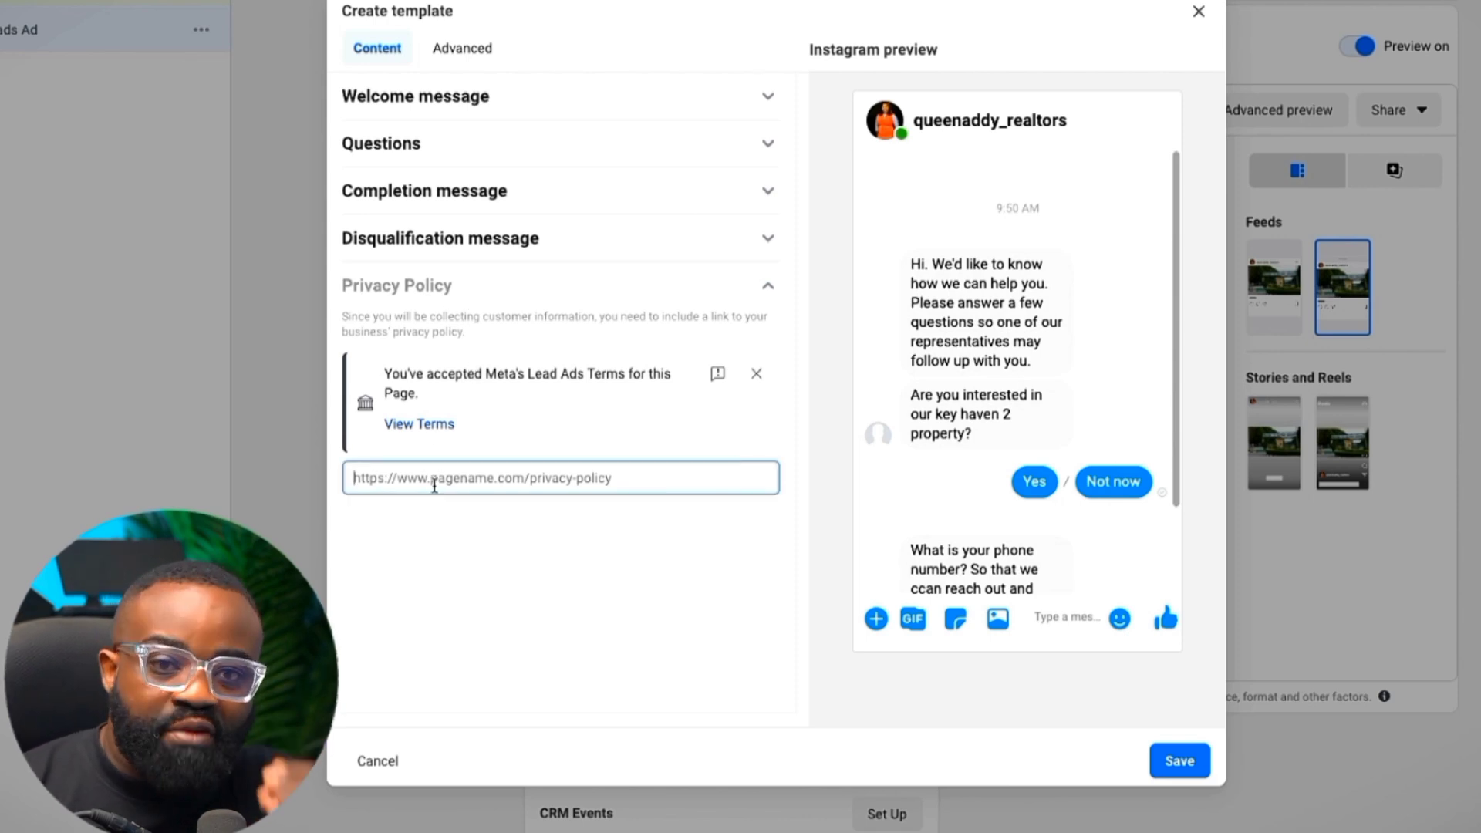
type("www")
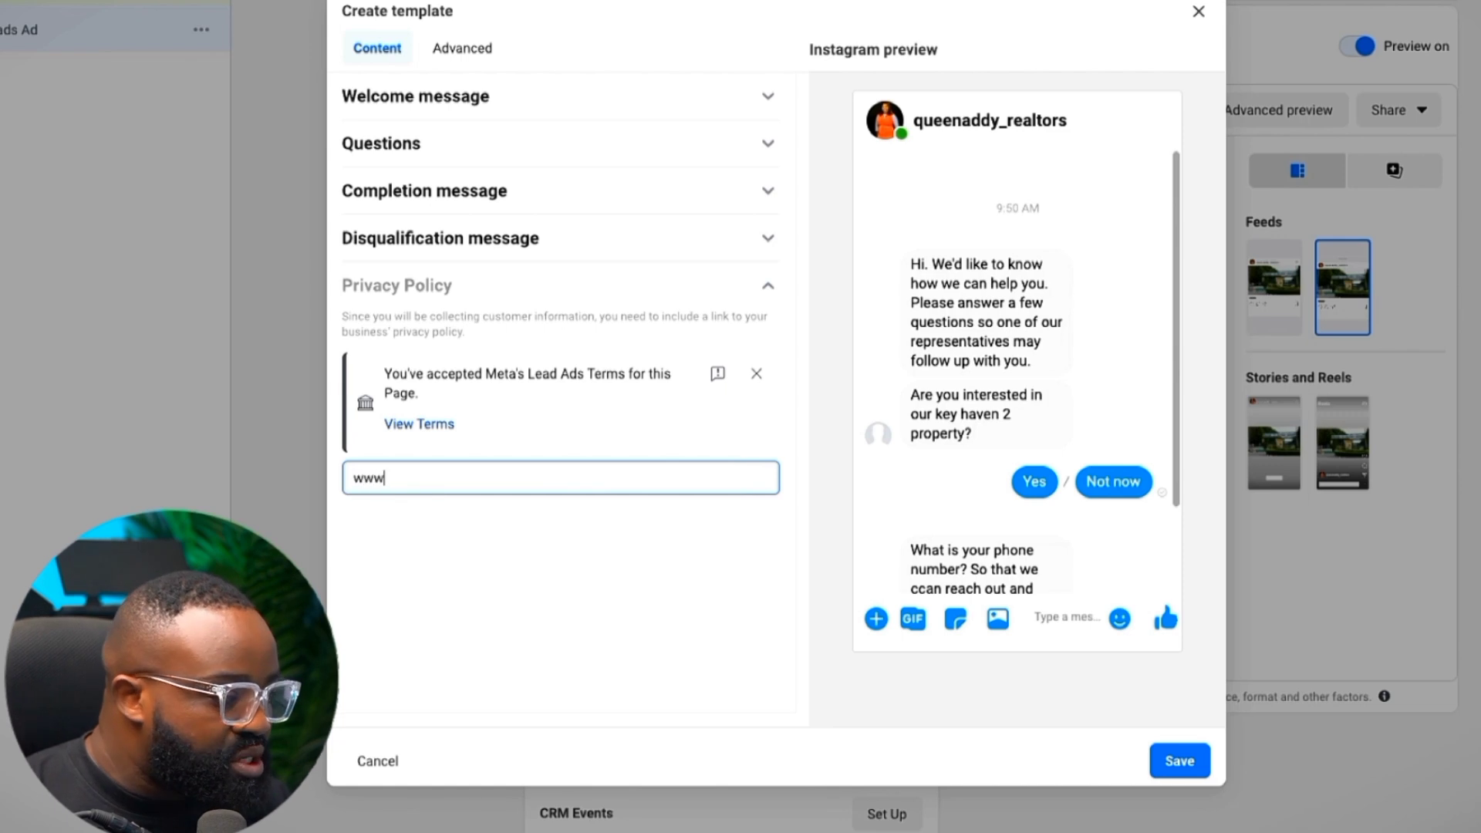
type(".mybusin")
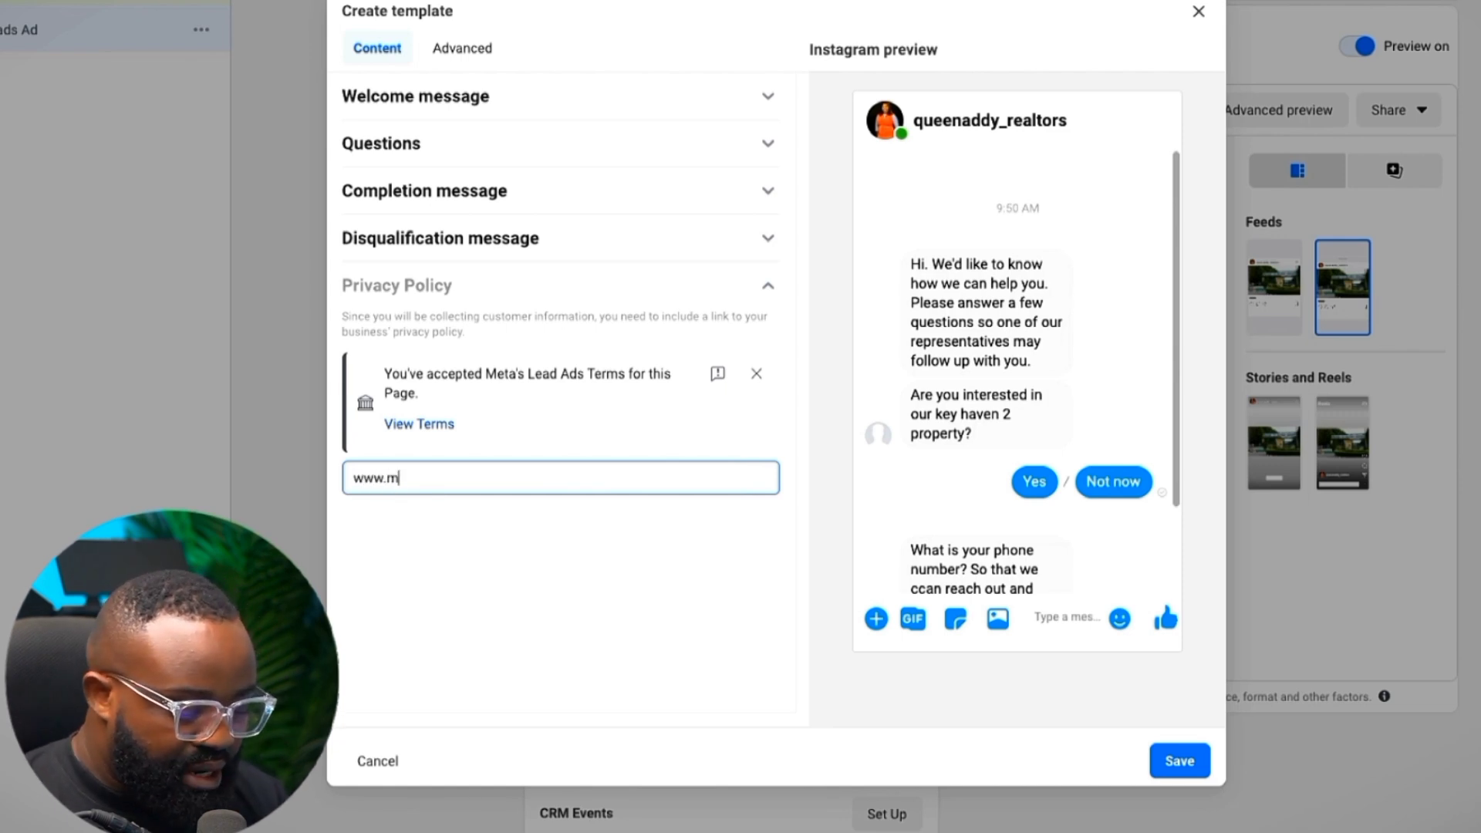
key("BackSpace")
key("BackSpace")
key("BackSpace")
key("BackSpace")
key("BackSpace")
key("BackSpace")
key("BackSpace")
type("bzliftng.co")
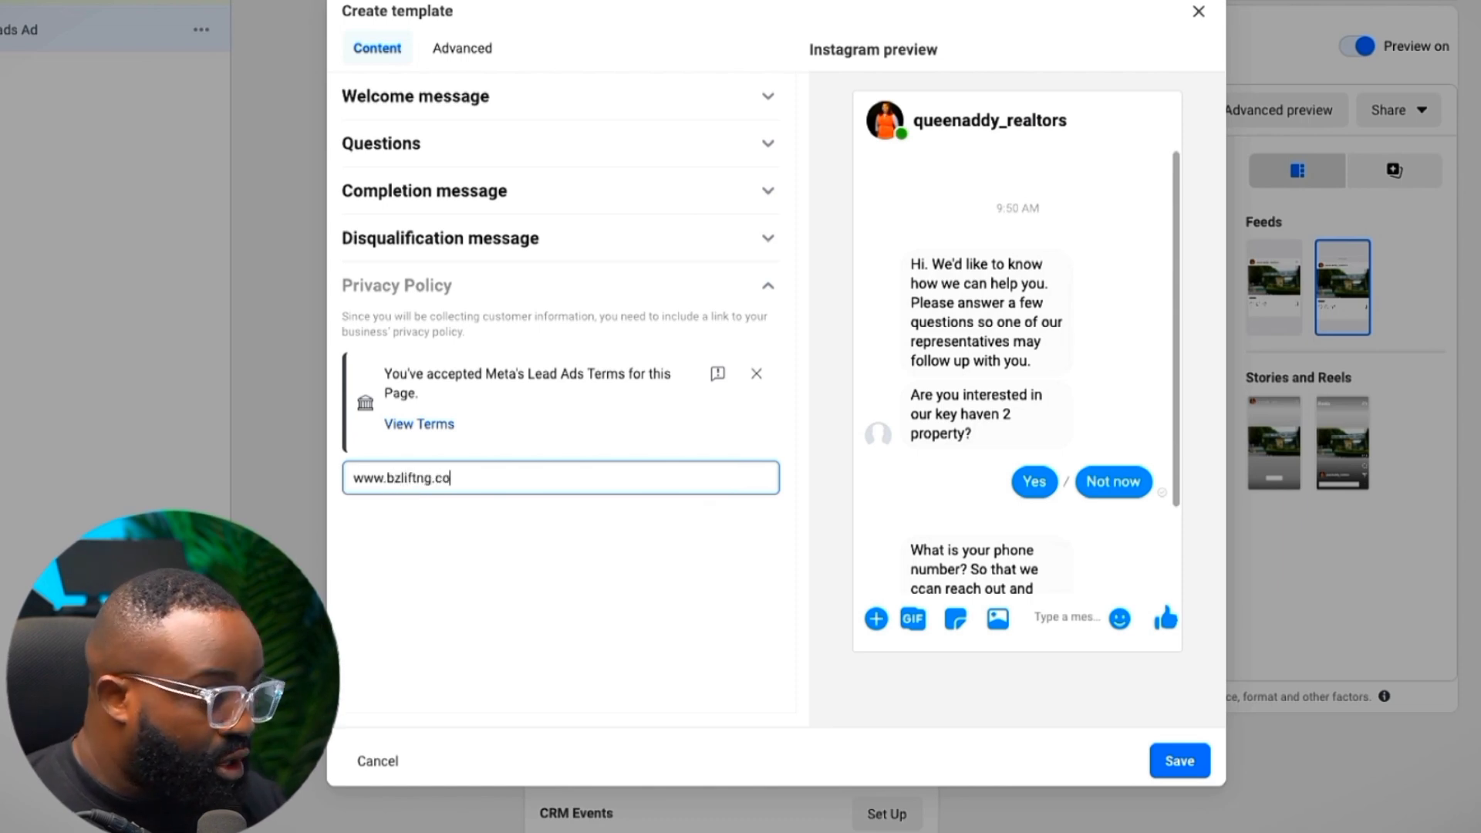
type("m")
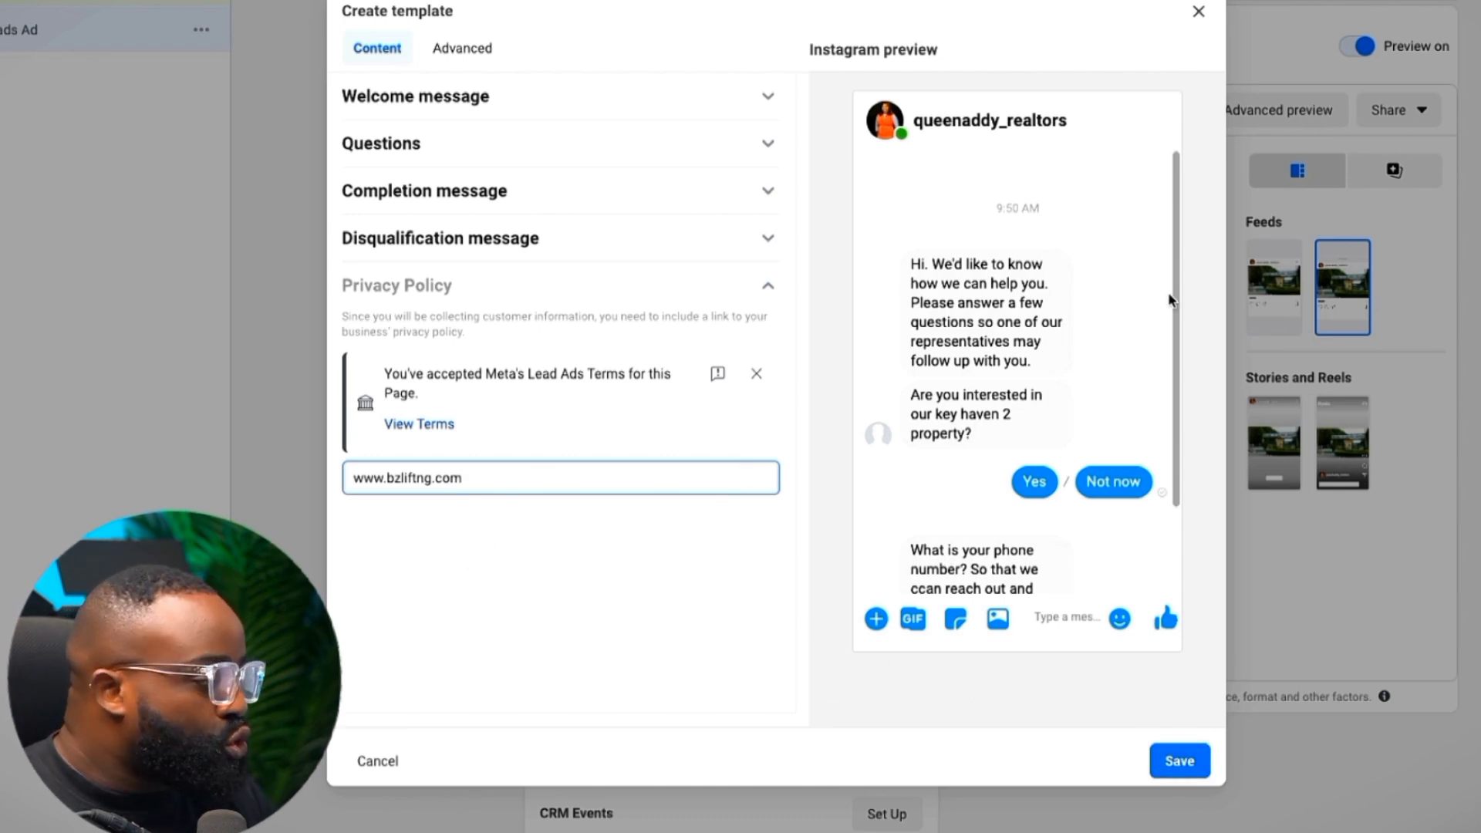
left_click(1199, 12)
Confirm discarding the new chat template, keeping 'Maven Estate phase 3' as the selected message template
left_click(1017, 295)
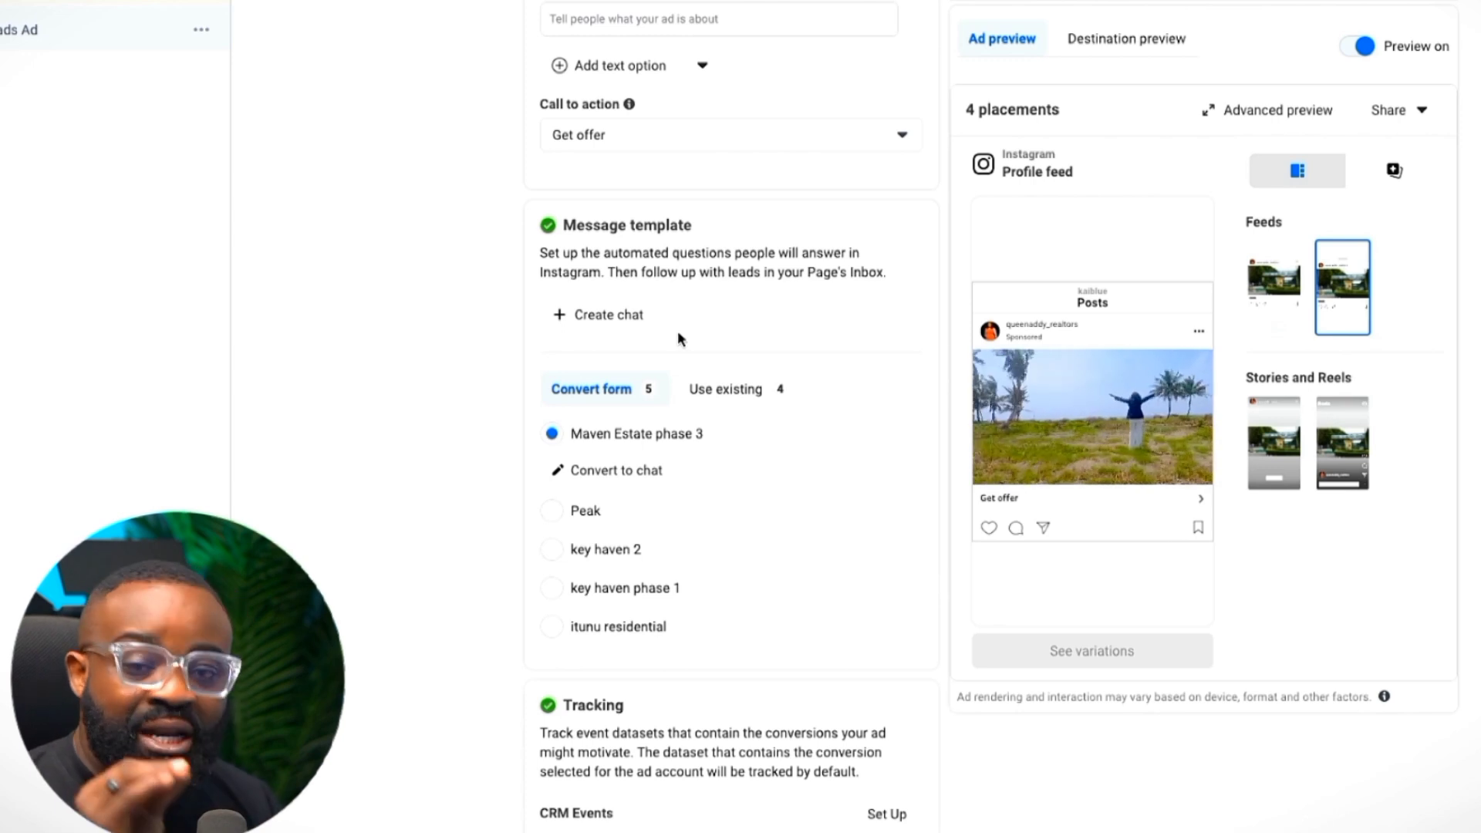
scroll(711, 479, "down", 5)
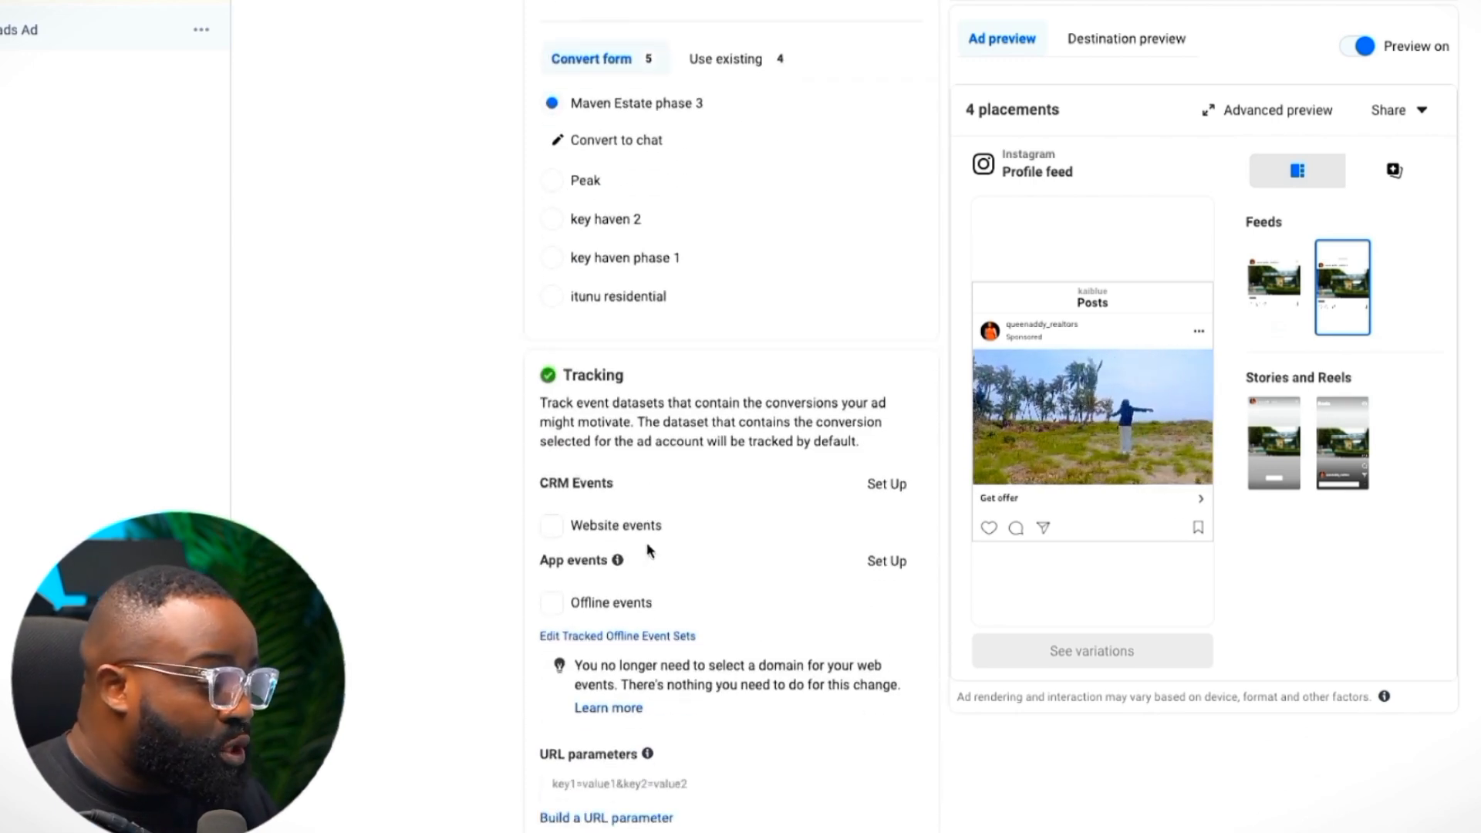